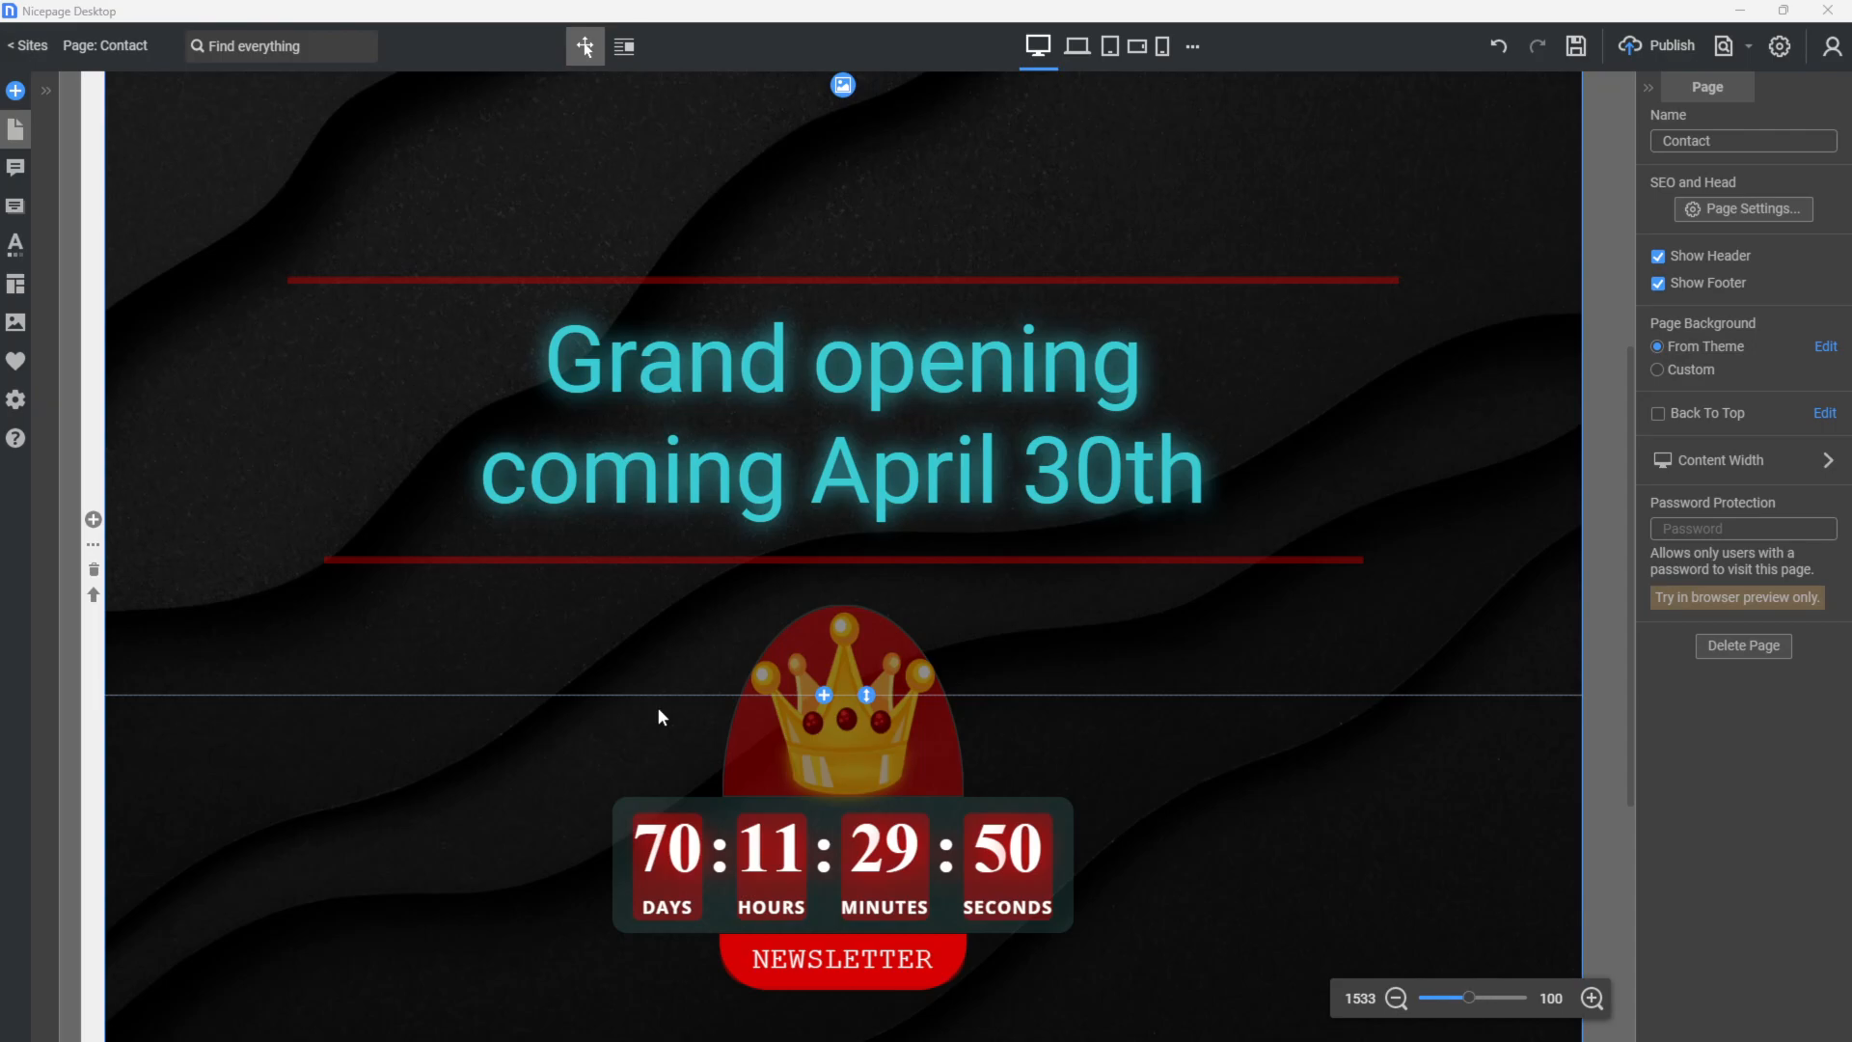
- Save the page and add a modal popup based on the yellow Black Friday design
{"action": "key", "text": "ctrl+s"}
{"action": "left_click", "coordinate": [15, 206]}
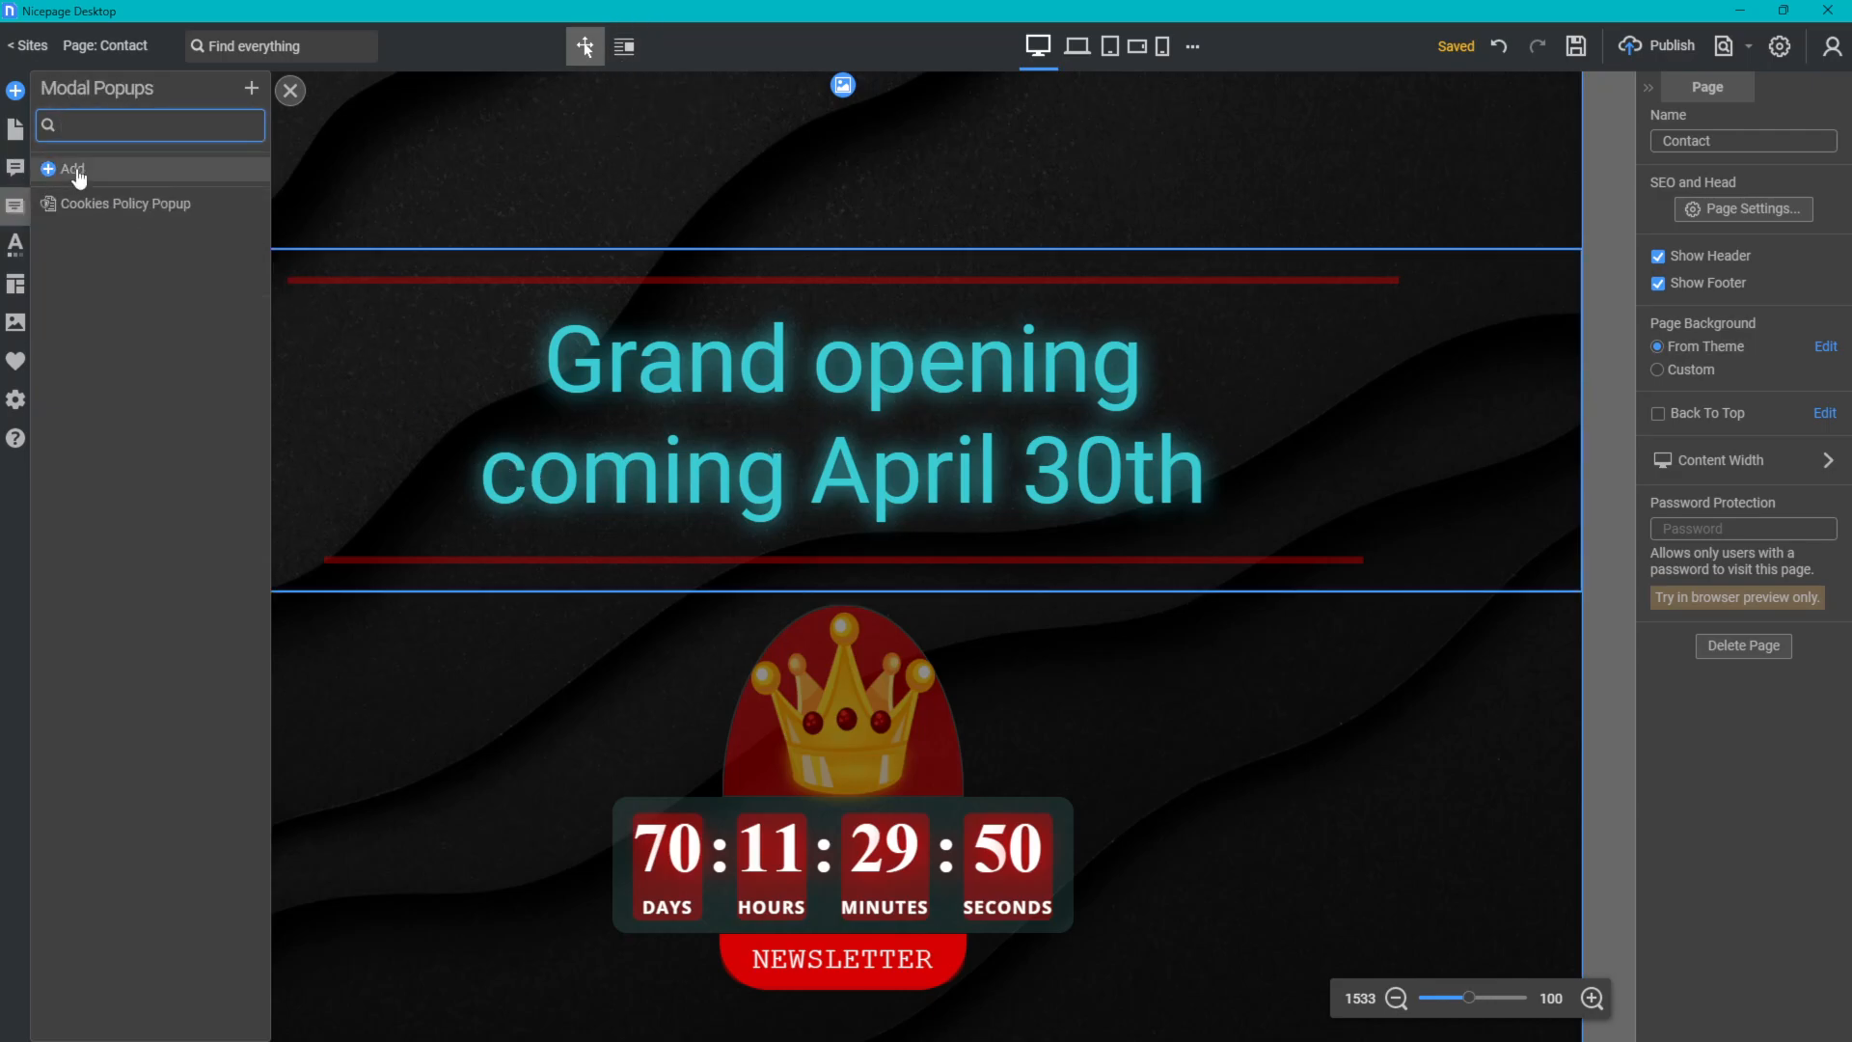
{"action": "left_click", "coordinate": [73, 169]}
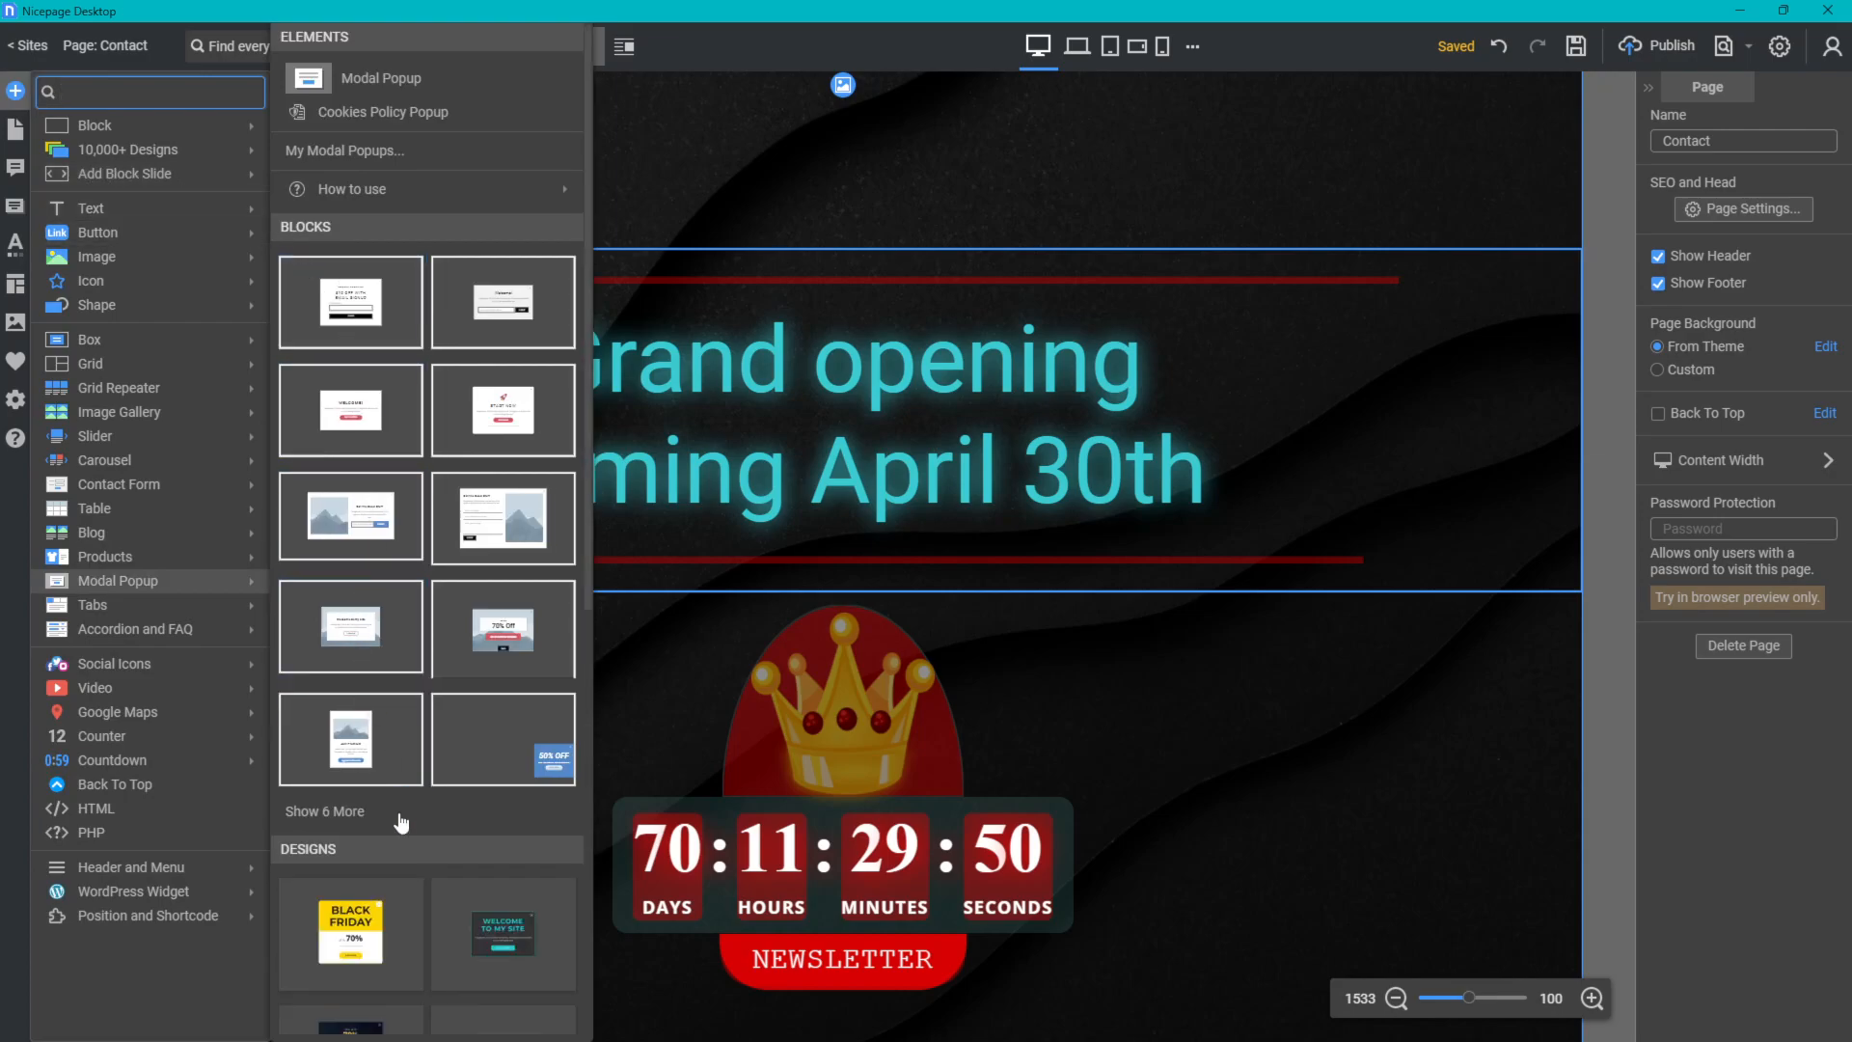
{"action": "left_click", "coordinate": [351, 911]}
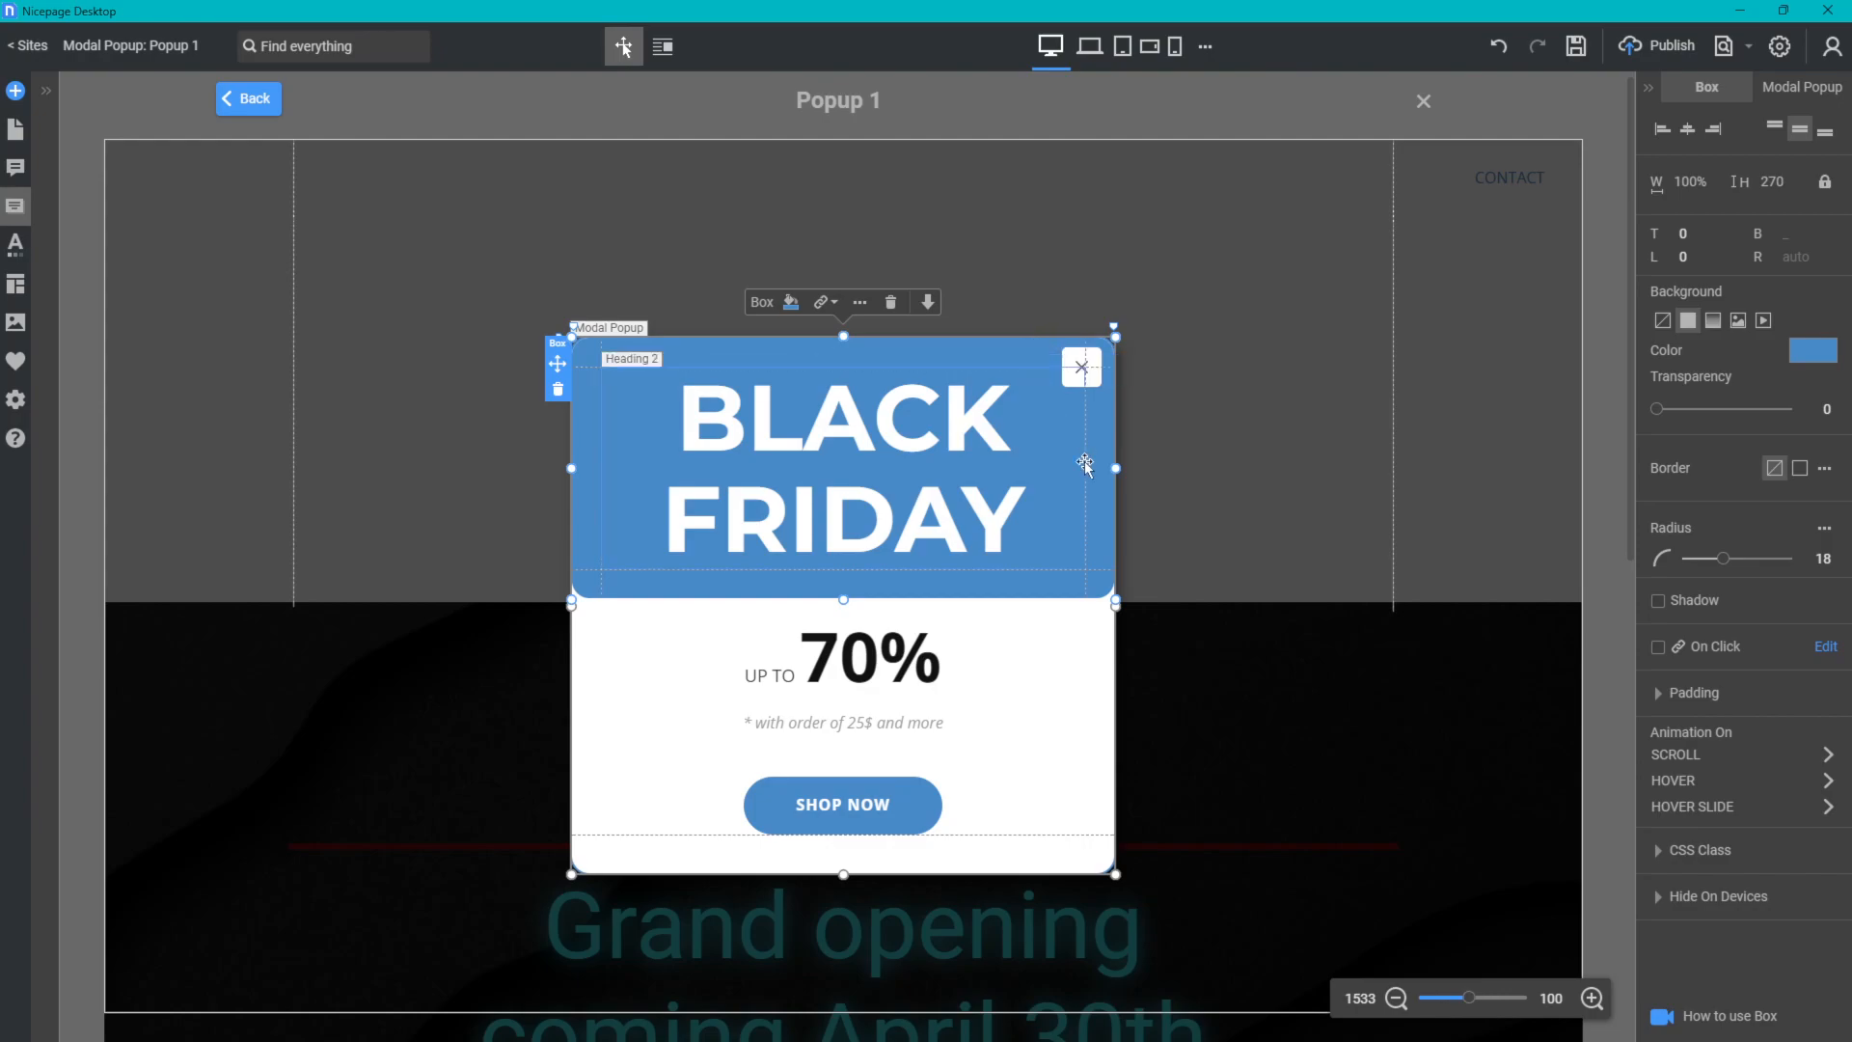
- Set the modal popup to show on a timer with an interval of 15 on the Contact page
{"action": "left_click", "coordinate": [1088, 687]}
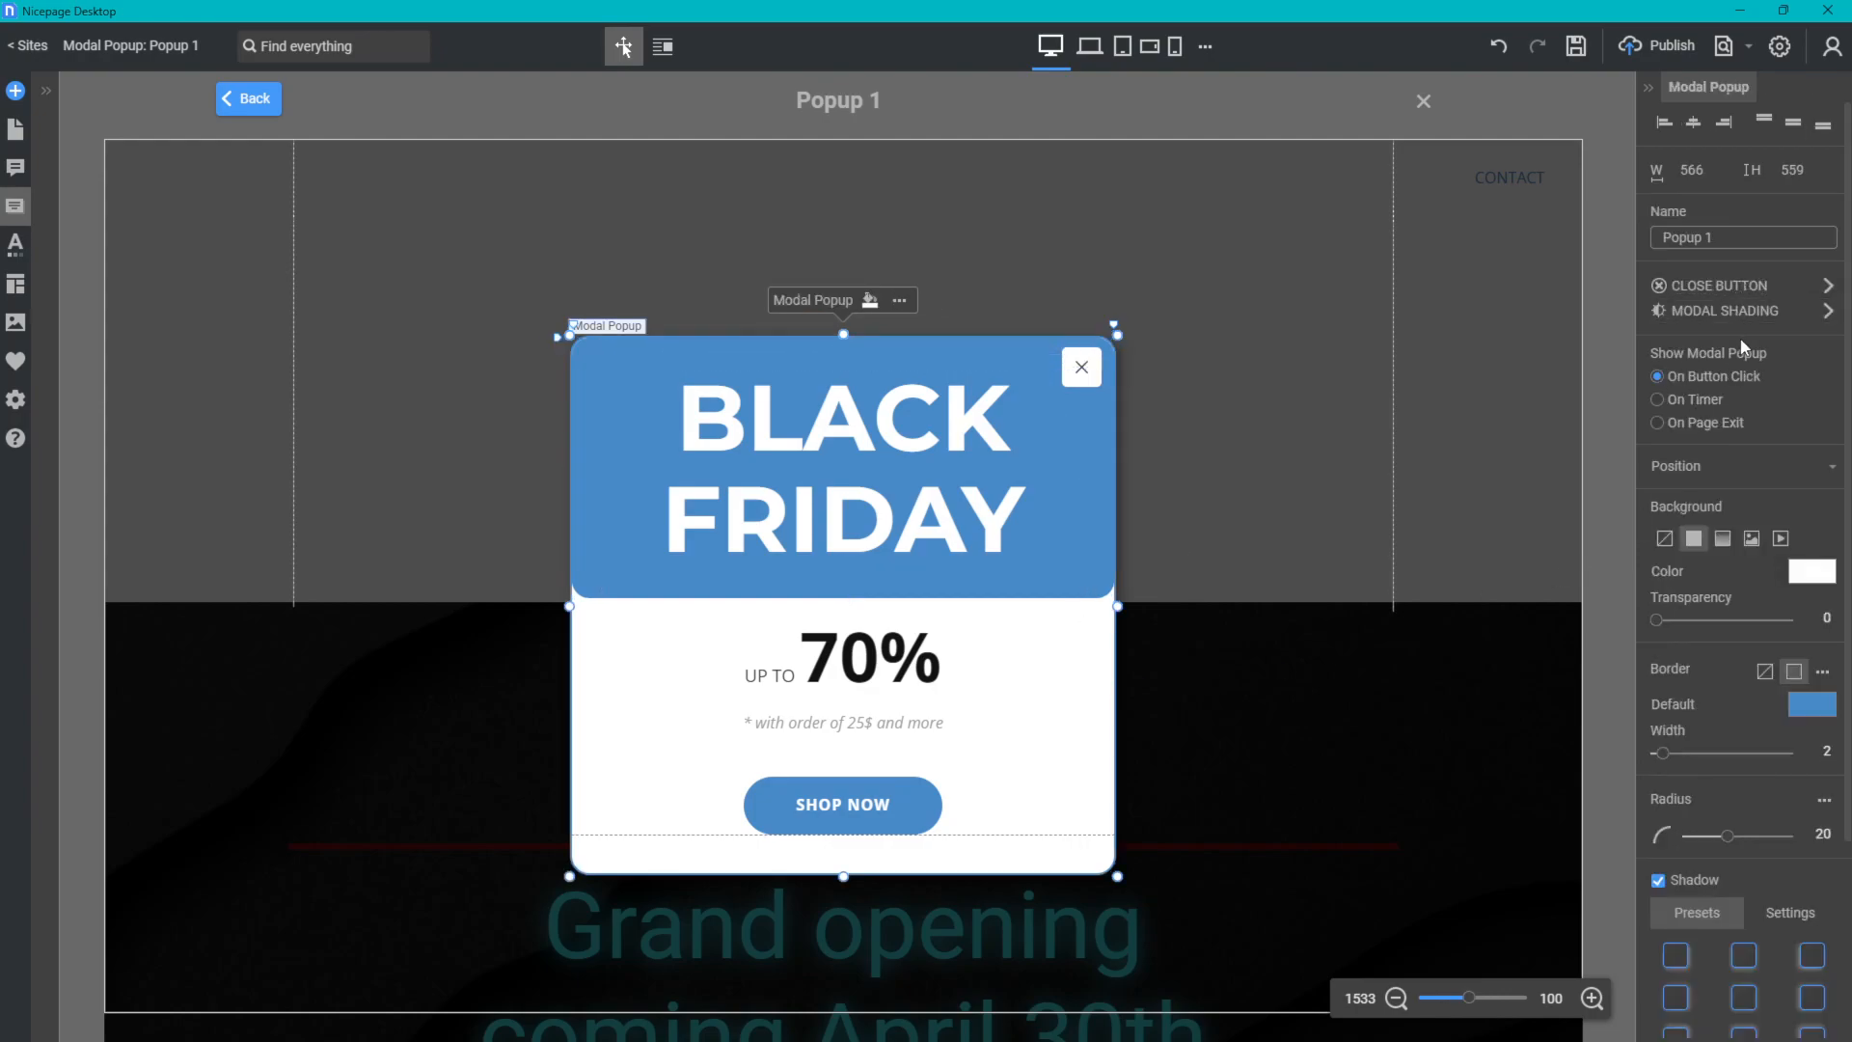
{"action": "left_click", "coordinate": [1699, 410]}
{"action": "left_click_drag", "start_coordinate": [1683, 544], "coordinate": [1848, 570]}
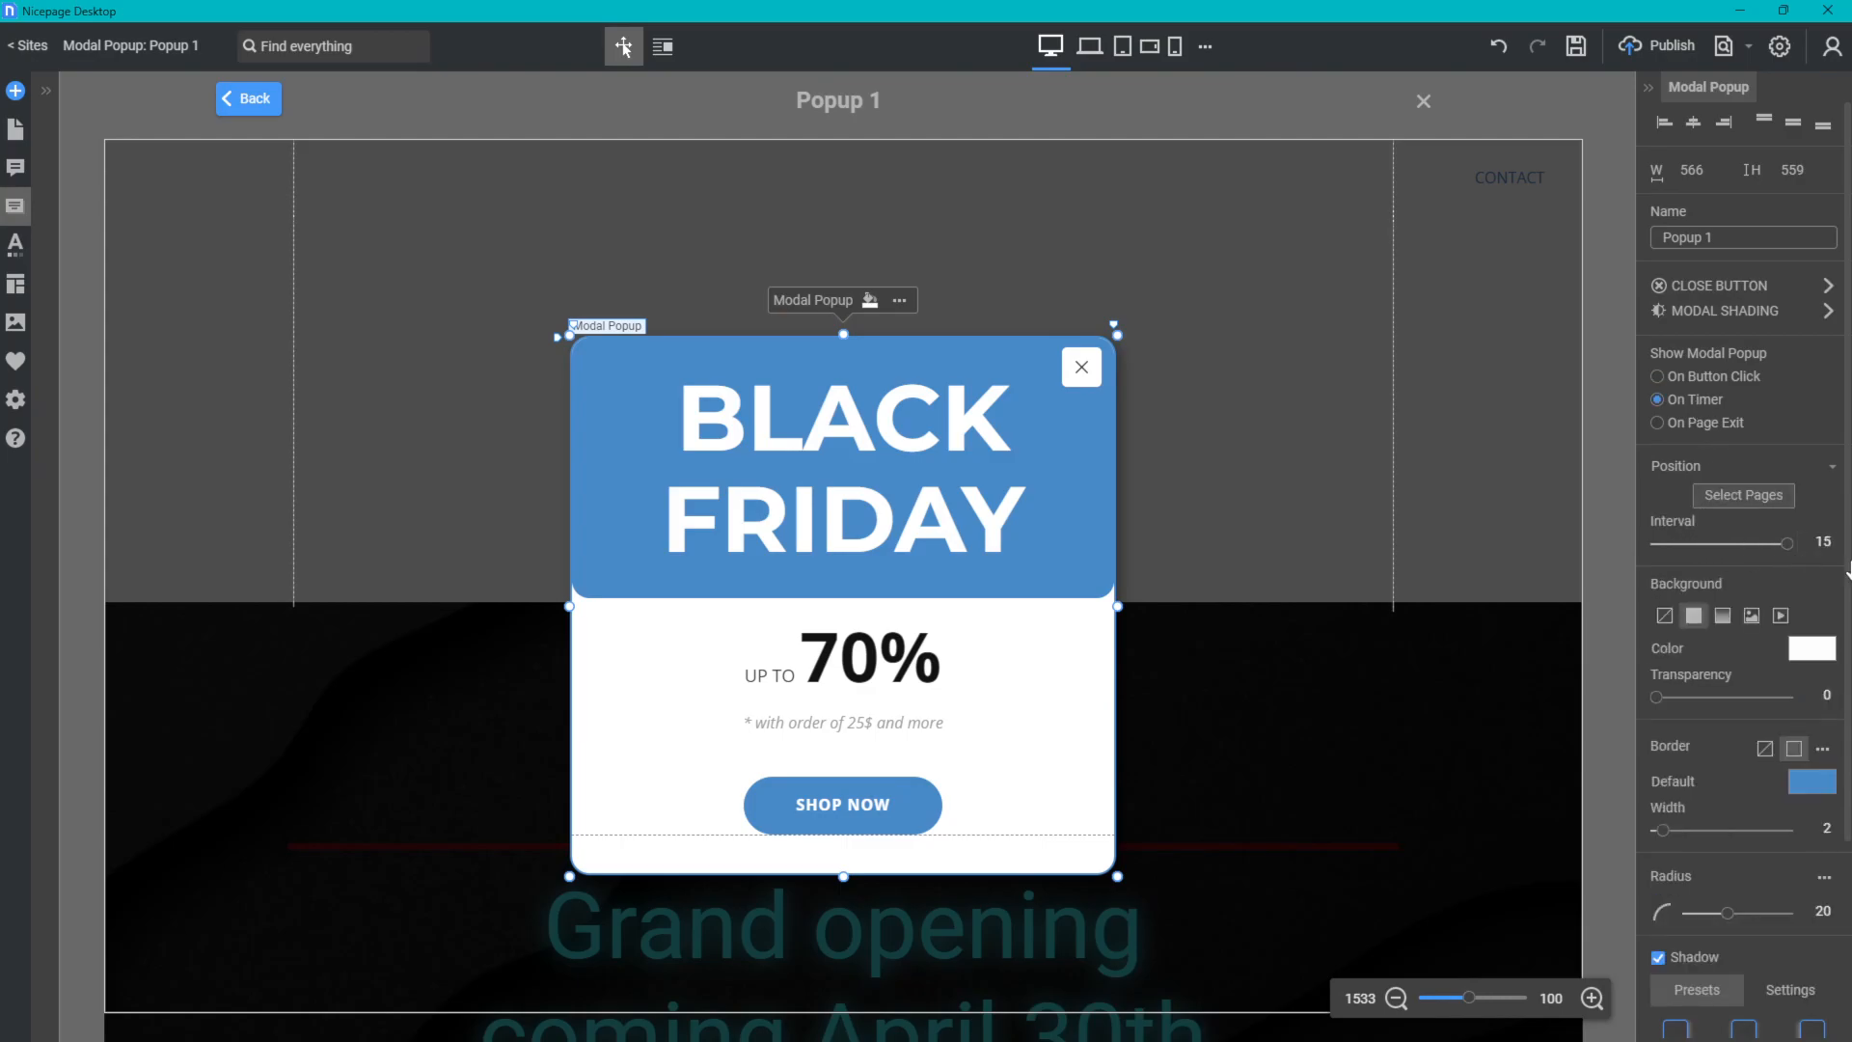
{"action": "left_click", "coordinate": [1744, 494]}
{"action": "left_click", "coordinate": [762, 389]}
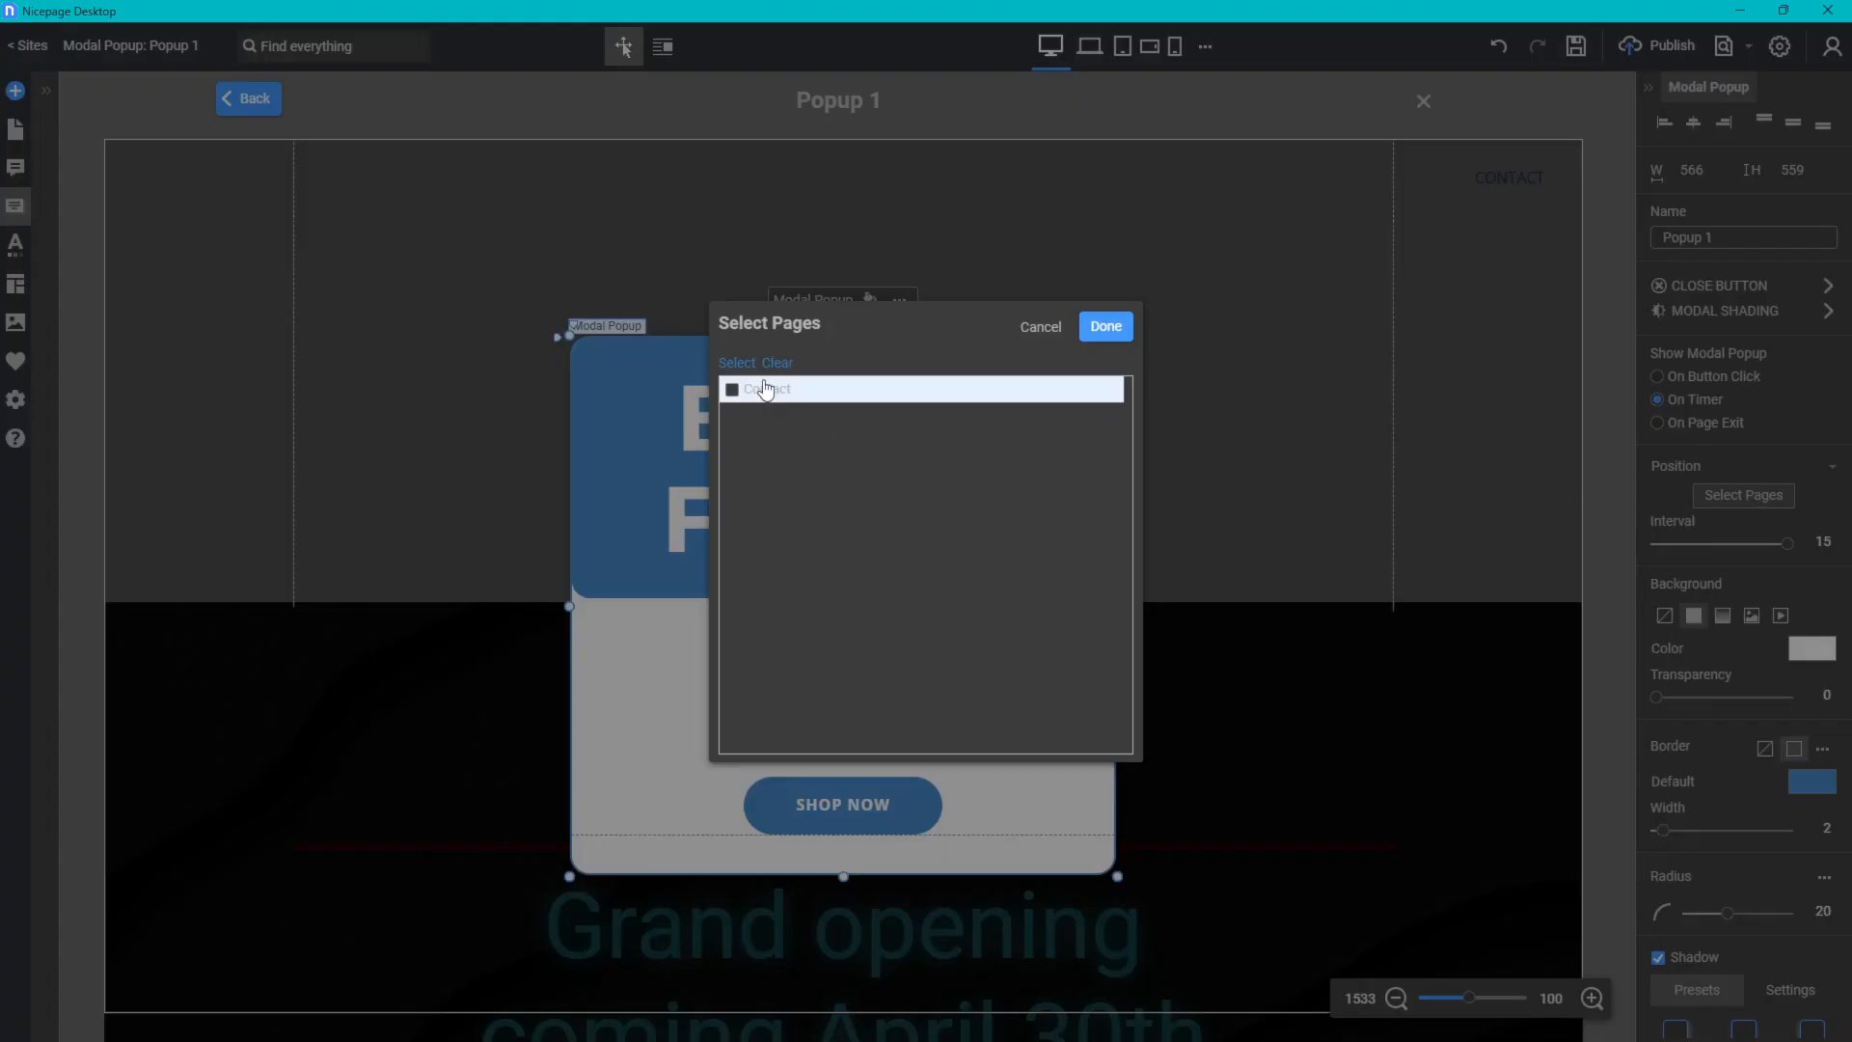
{"action": "left_click", "coordinate": [1125, 326]}
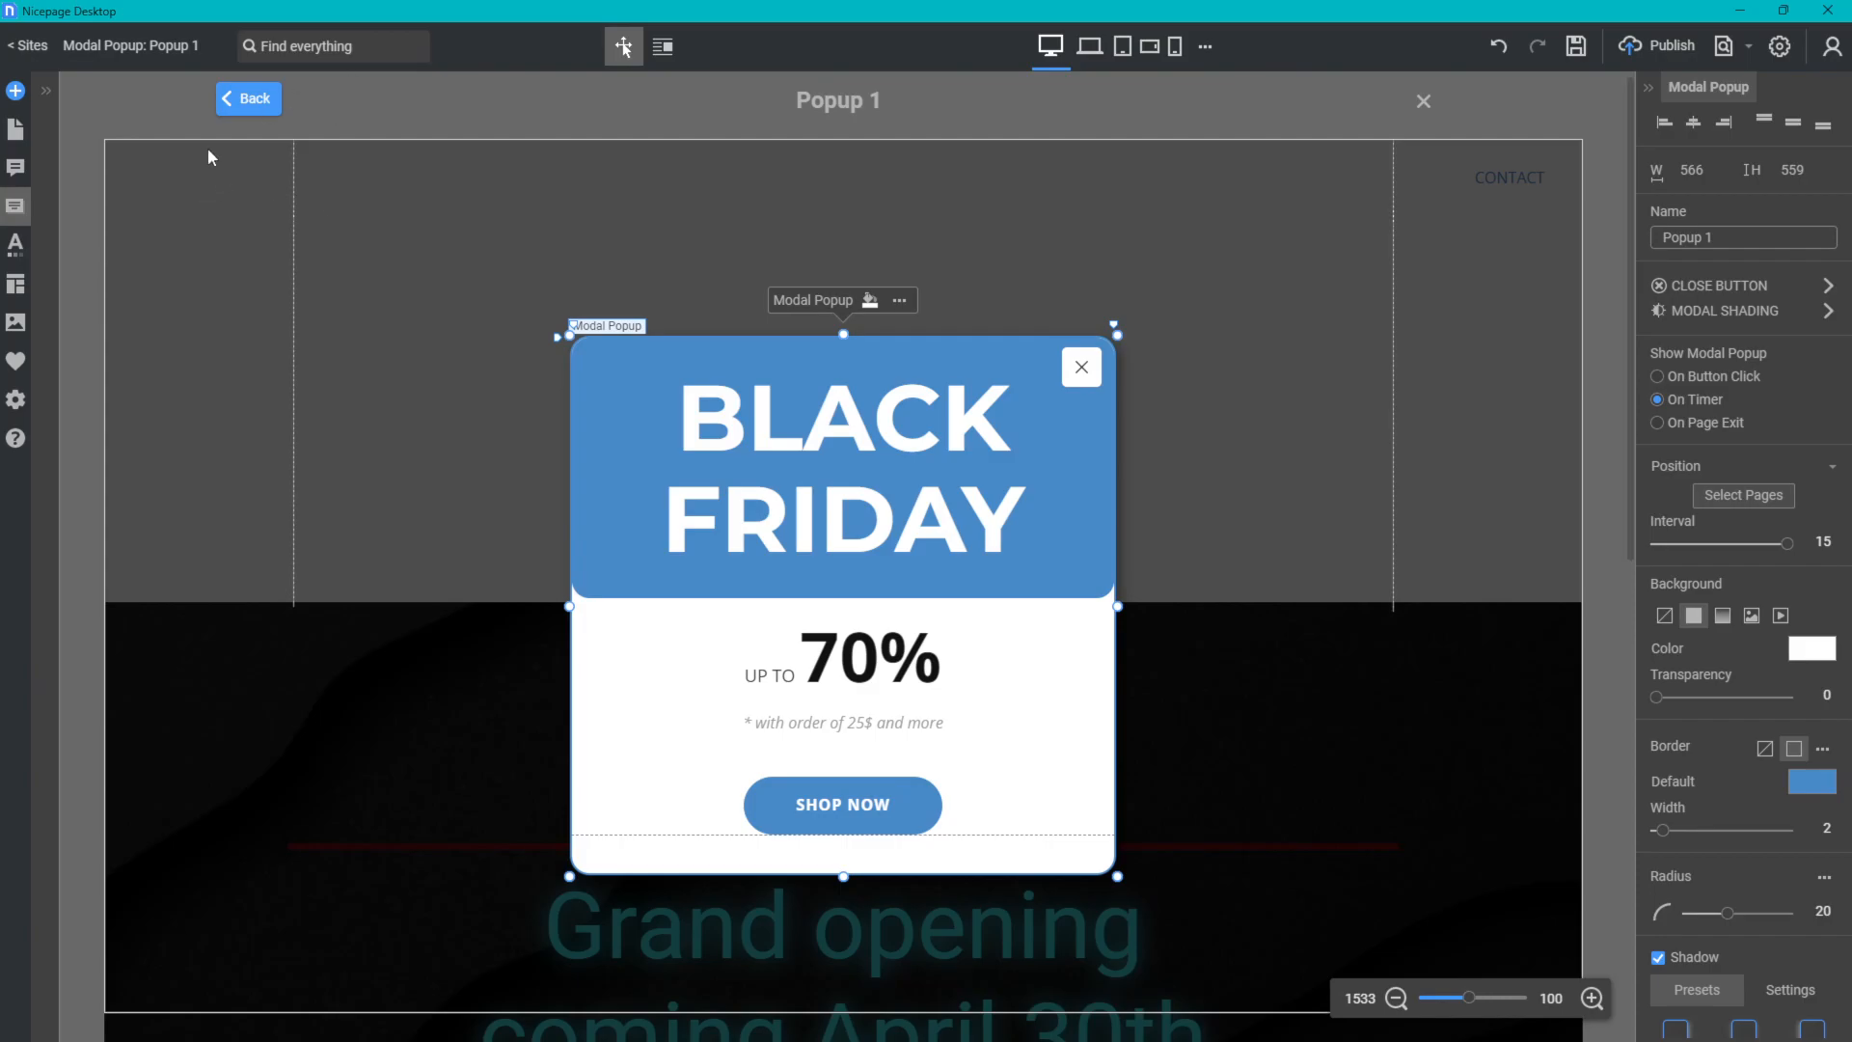
- Return to the Contact page and delete the empty block above the grand opening block
{"action": "left_click", "coordinate": [252, 114]}
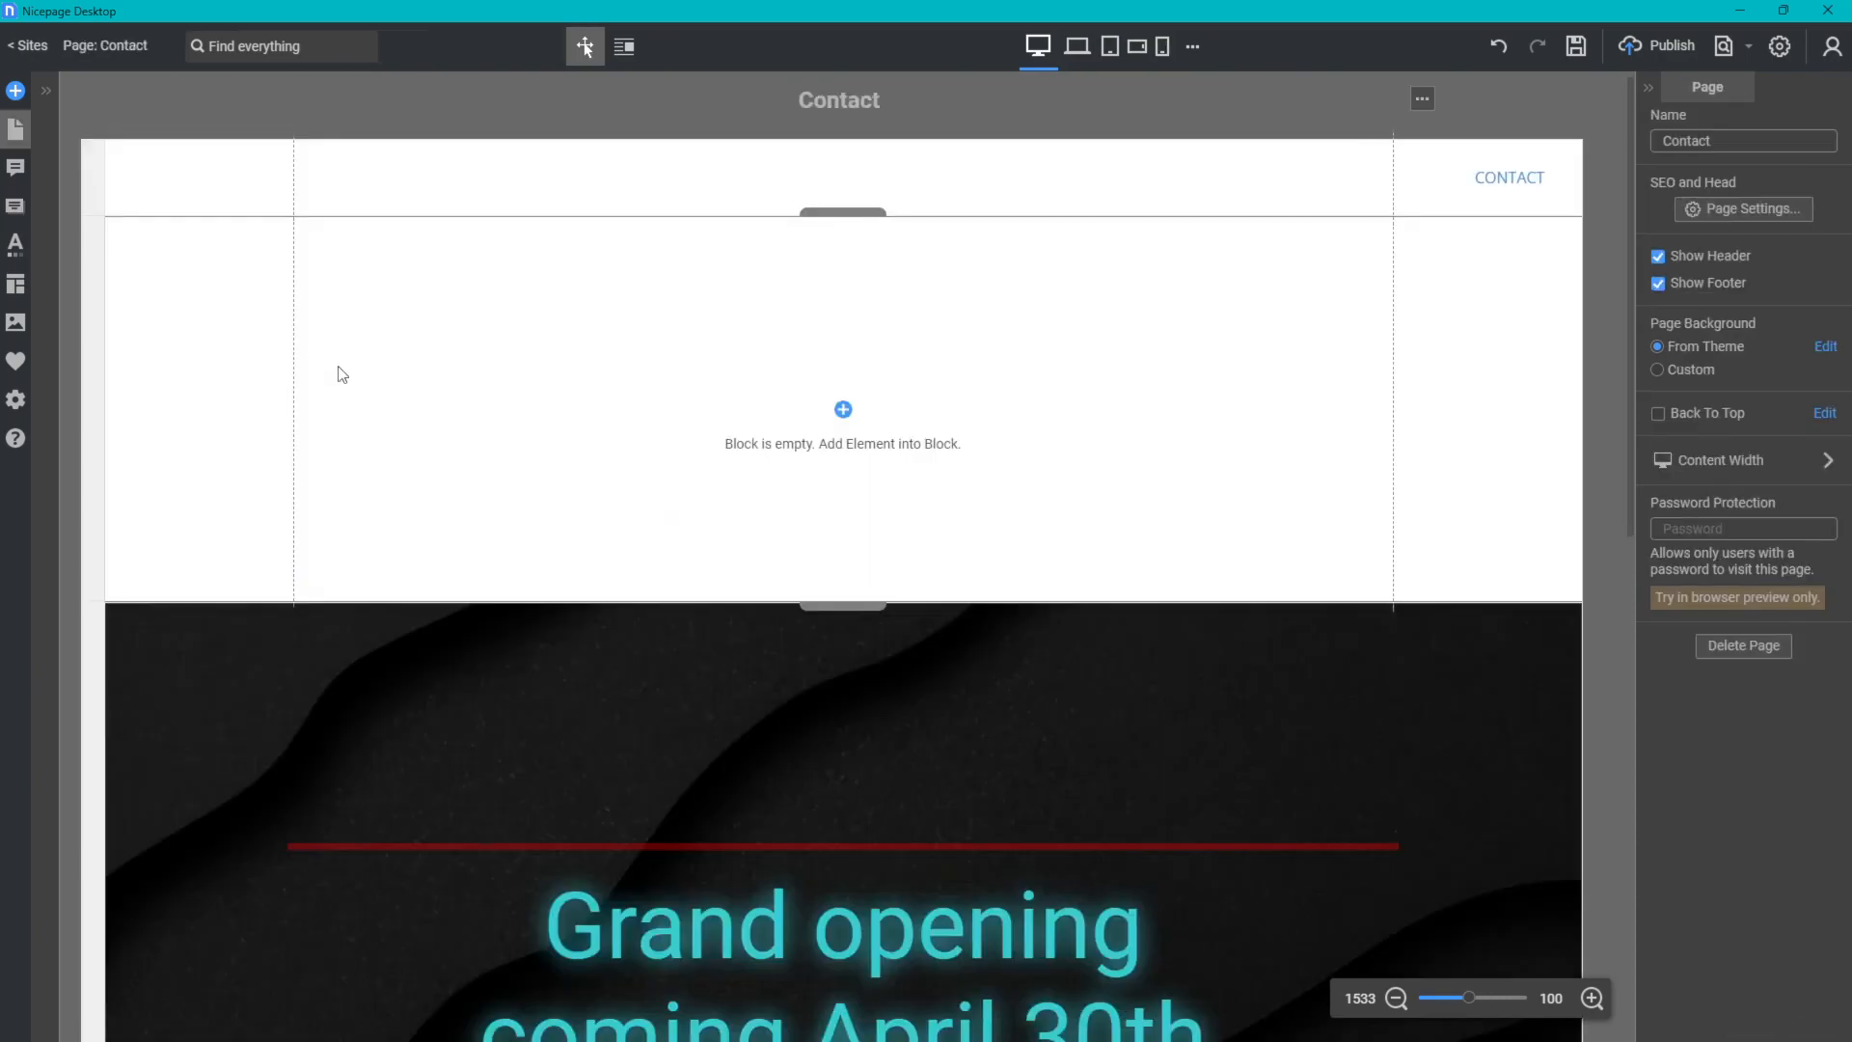
{"action": "scroll", "coordinate": [654, 378], "scroll_direction": "down", "scroll_amount": 2}
{"action": "left_click", "coordinate": [972, 363]}
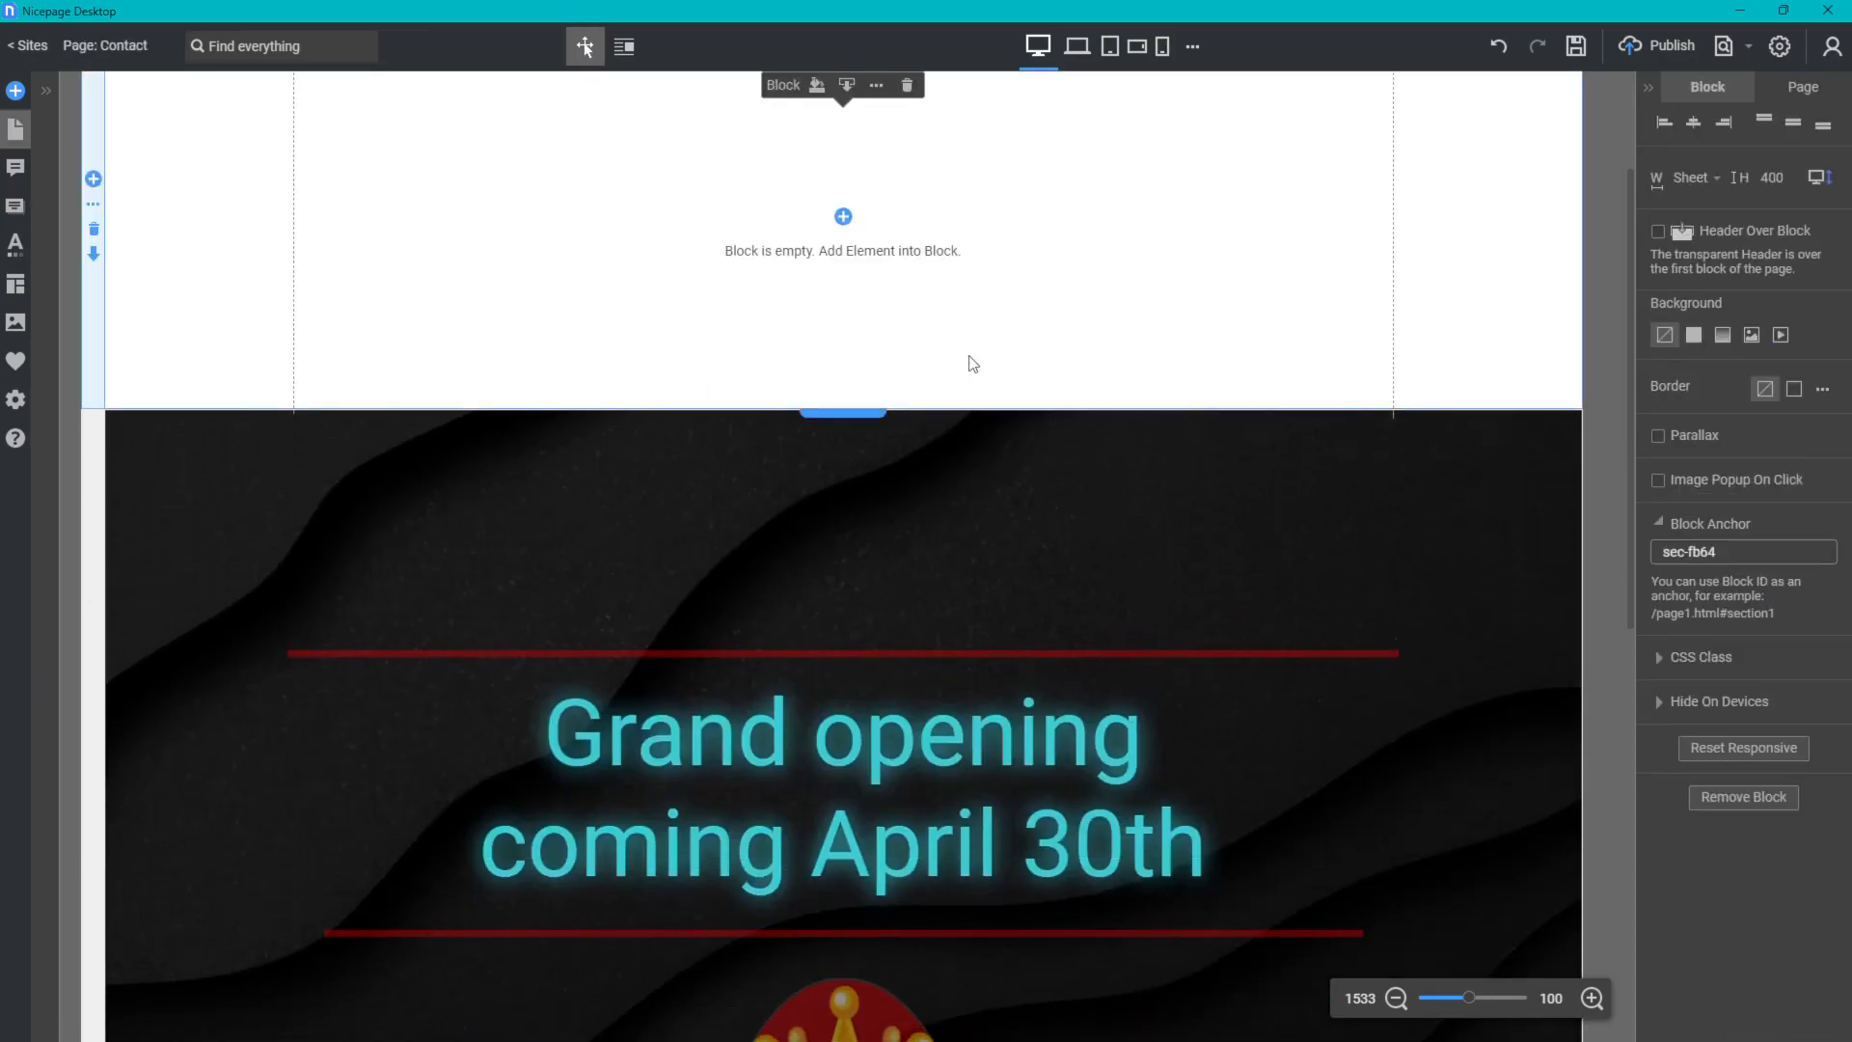
{"action": "scroll", "coordinate": [970, 367], "scroll_direction": "up", "scroll_amount": 1}
{"action": "left_click", "coordinate": [94, 326]}
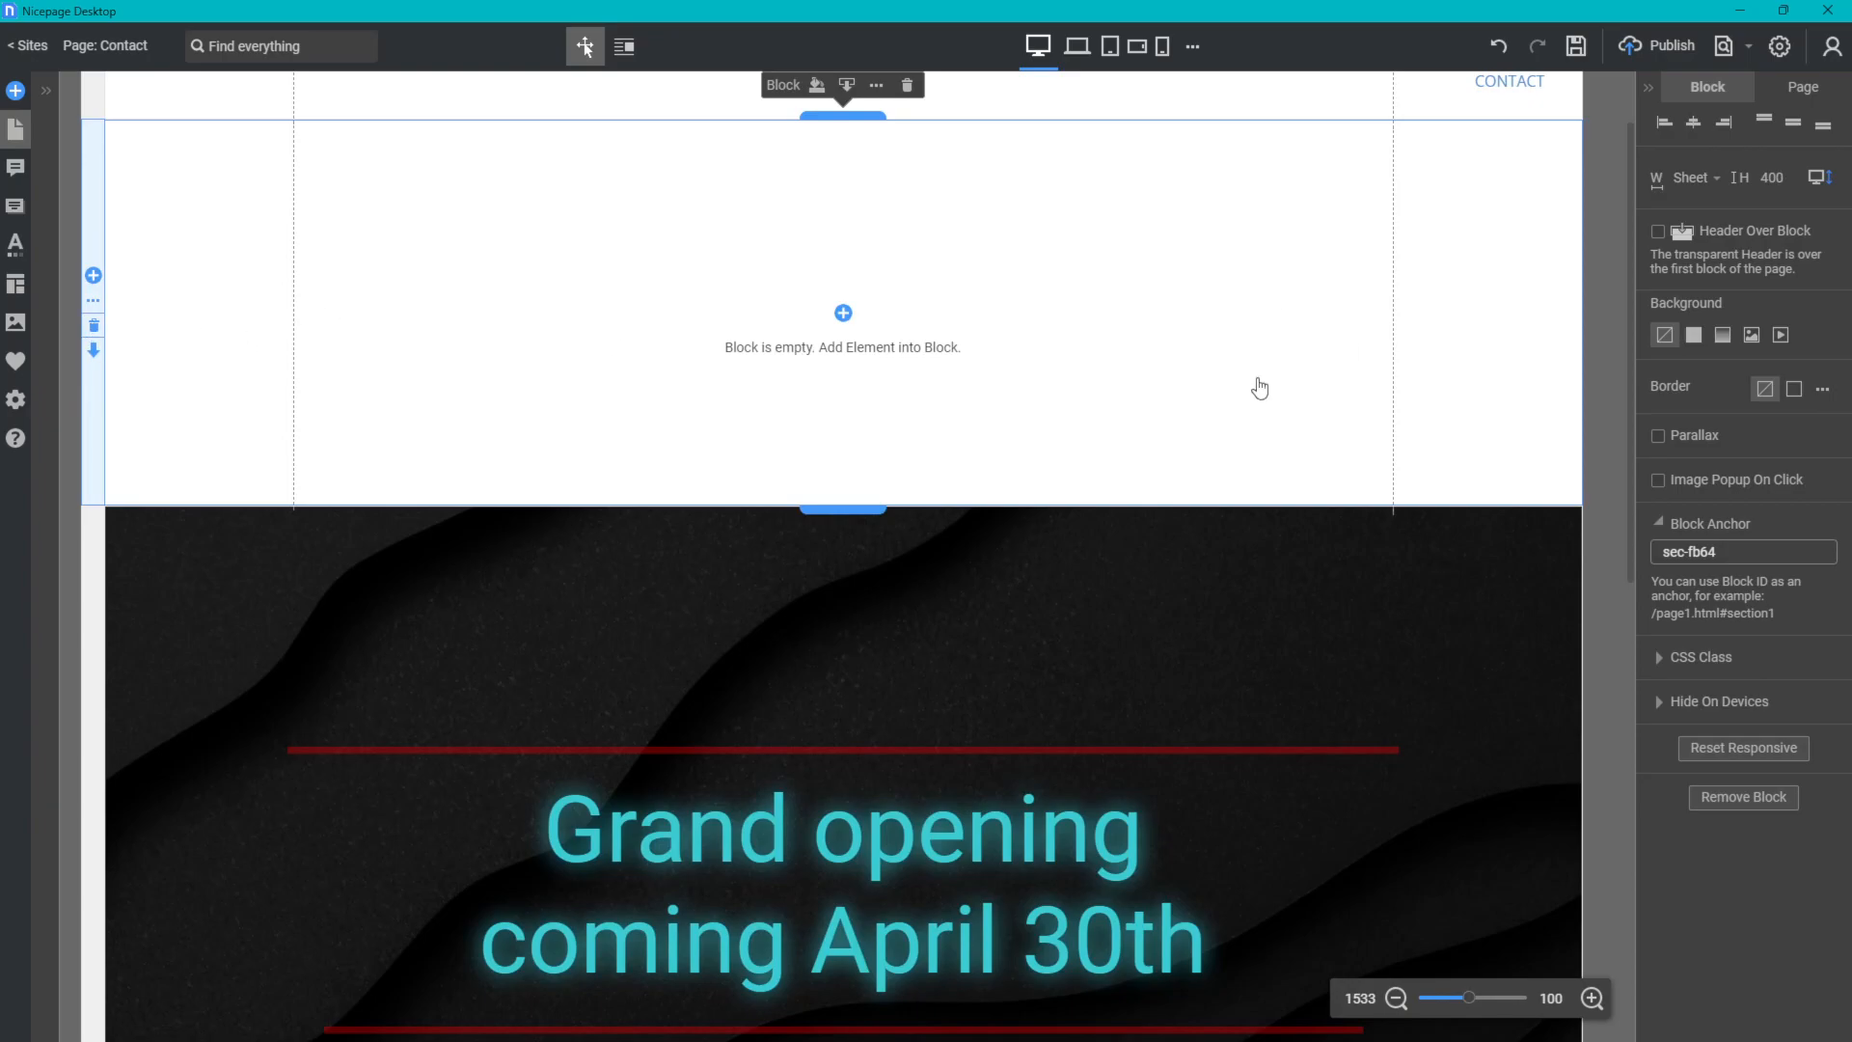
- Move the grand opening heading box to the top of its block and resize it to a height of 353
{"action": "left_click_drag", "start_coordinate": [264, 232], "coordinate": [1420, 730]}
{"action": "scroll", "coordinate": [1199, 748], "scroll_direction": "up", "scroll_amount": 2}
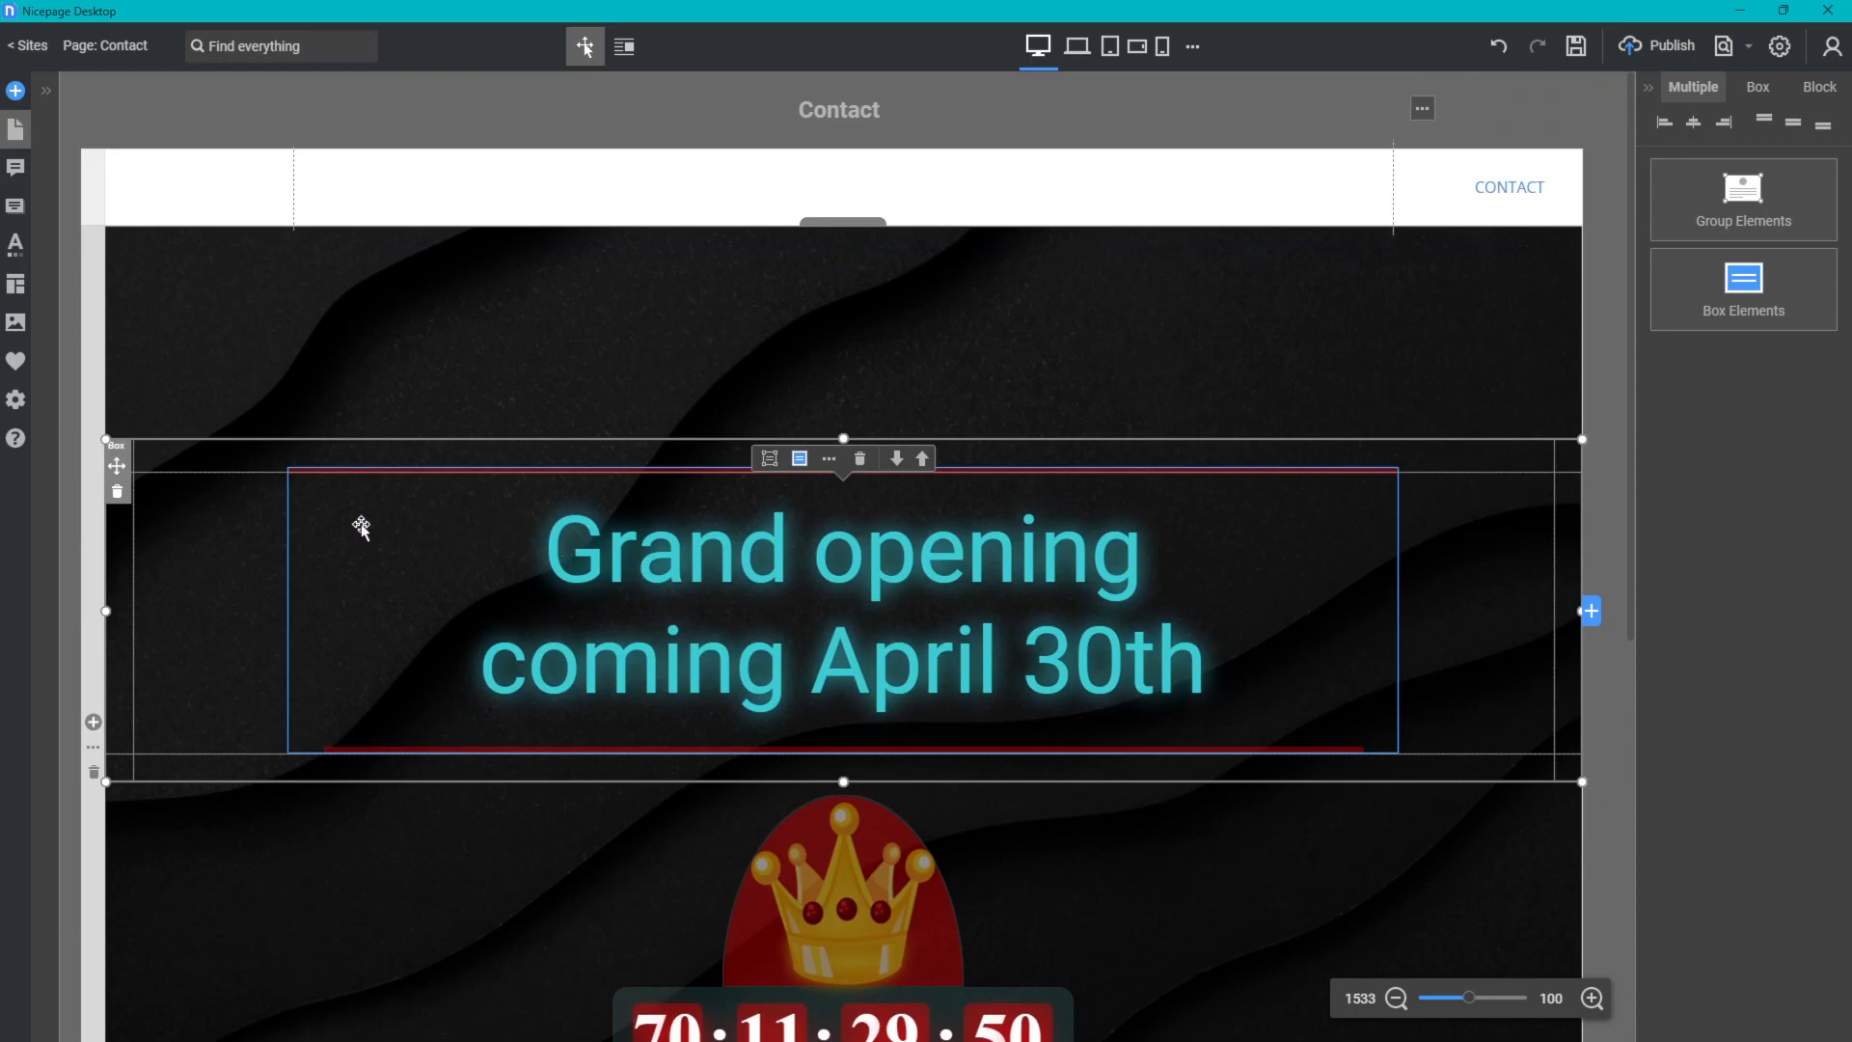
{"action": "left_click_drag", "start_coordinate": [108, 485], "coordinate": [124, 252]}
{"action": "left_click", "coordinate": [1484, 566]}
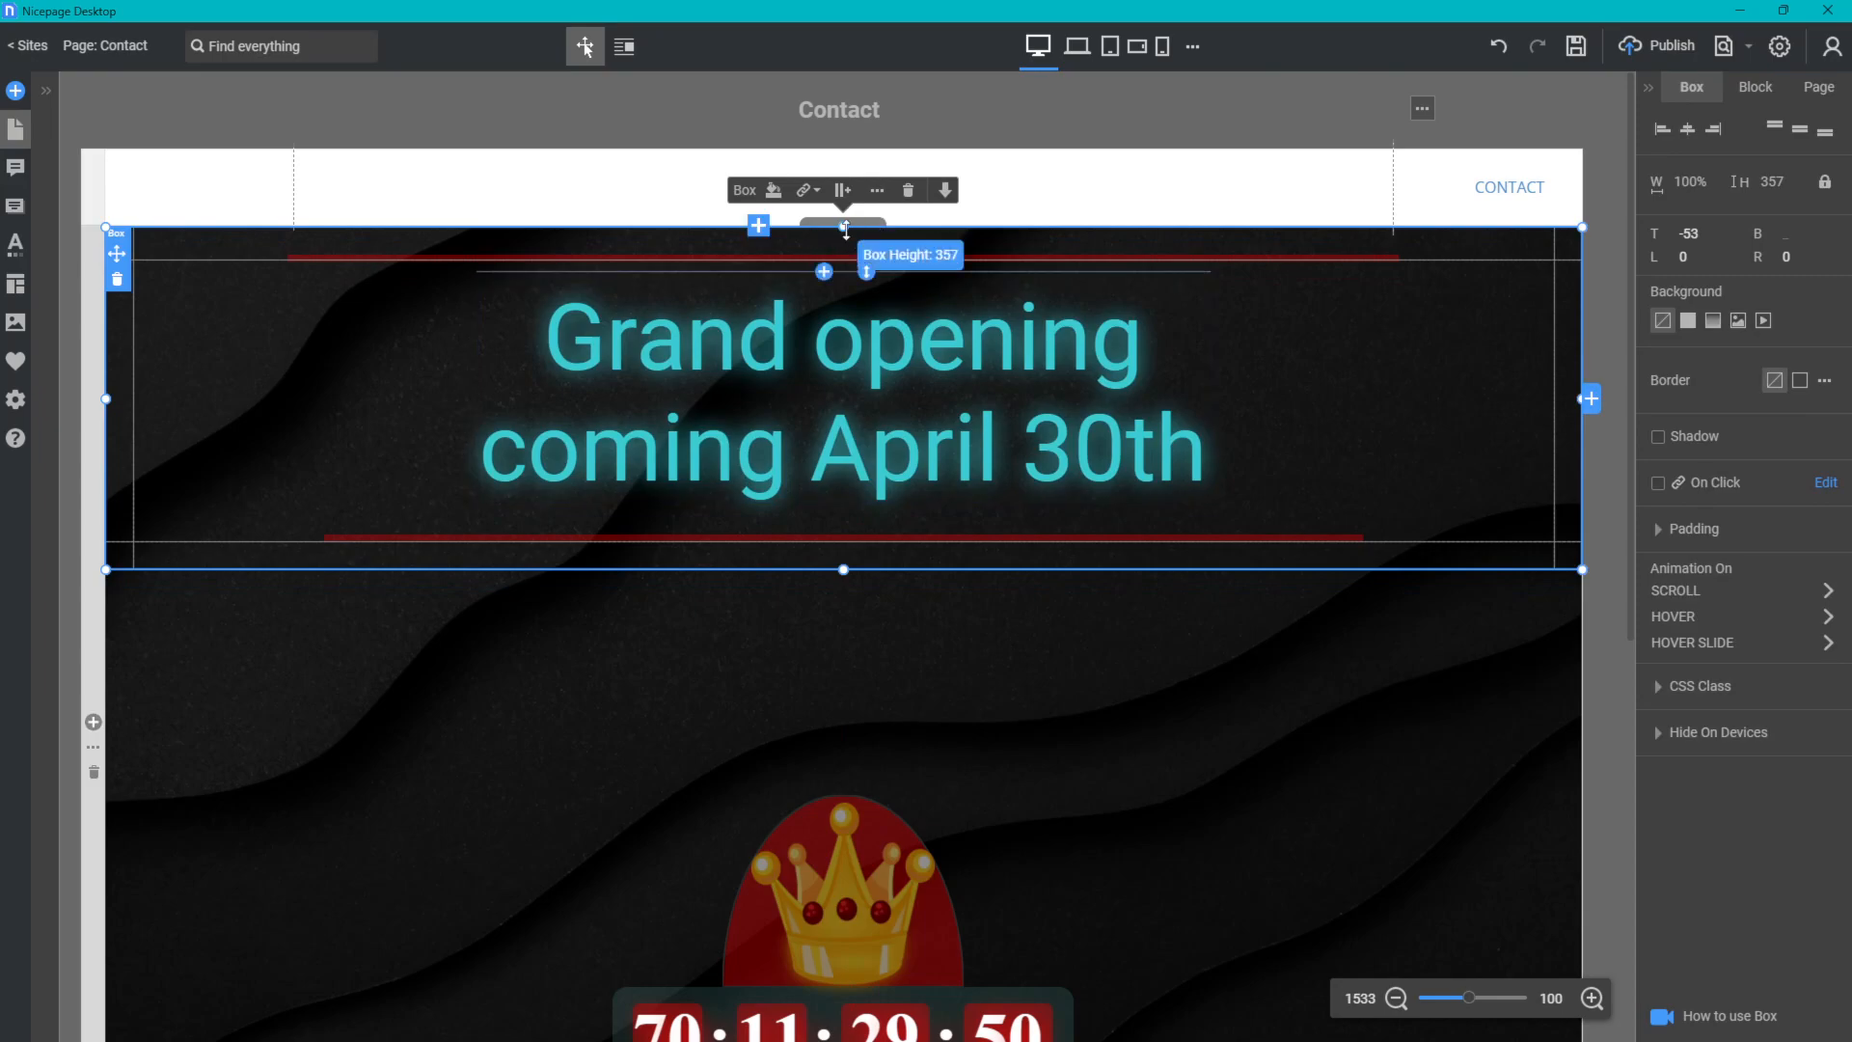
{"action": "left_click_drag", "start_coordinate": [844, 230], "coordinate": [853, 280]}
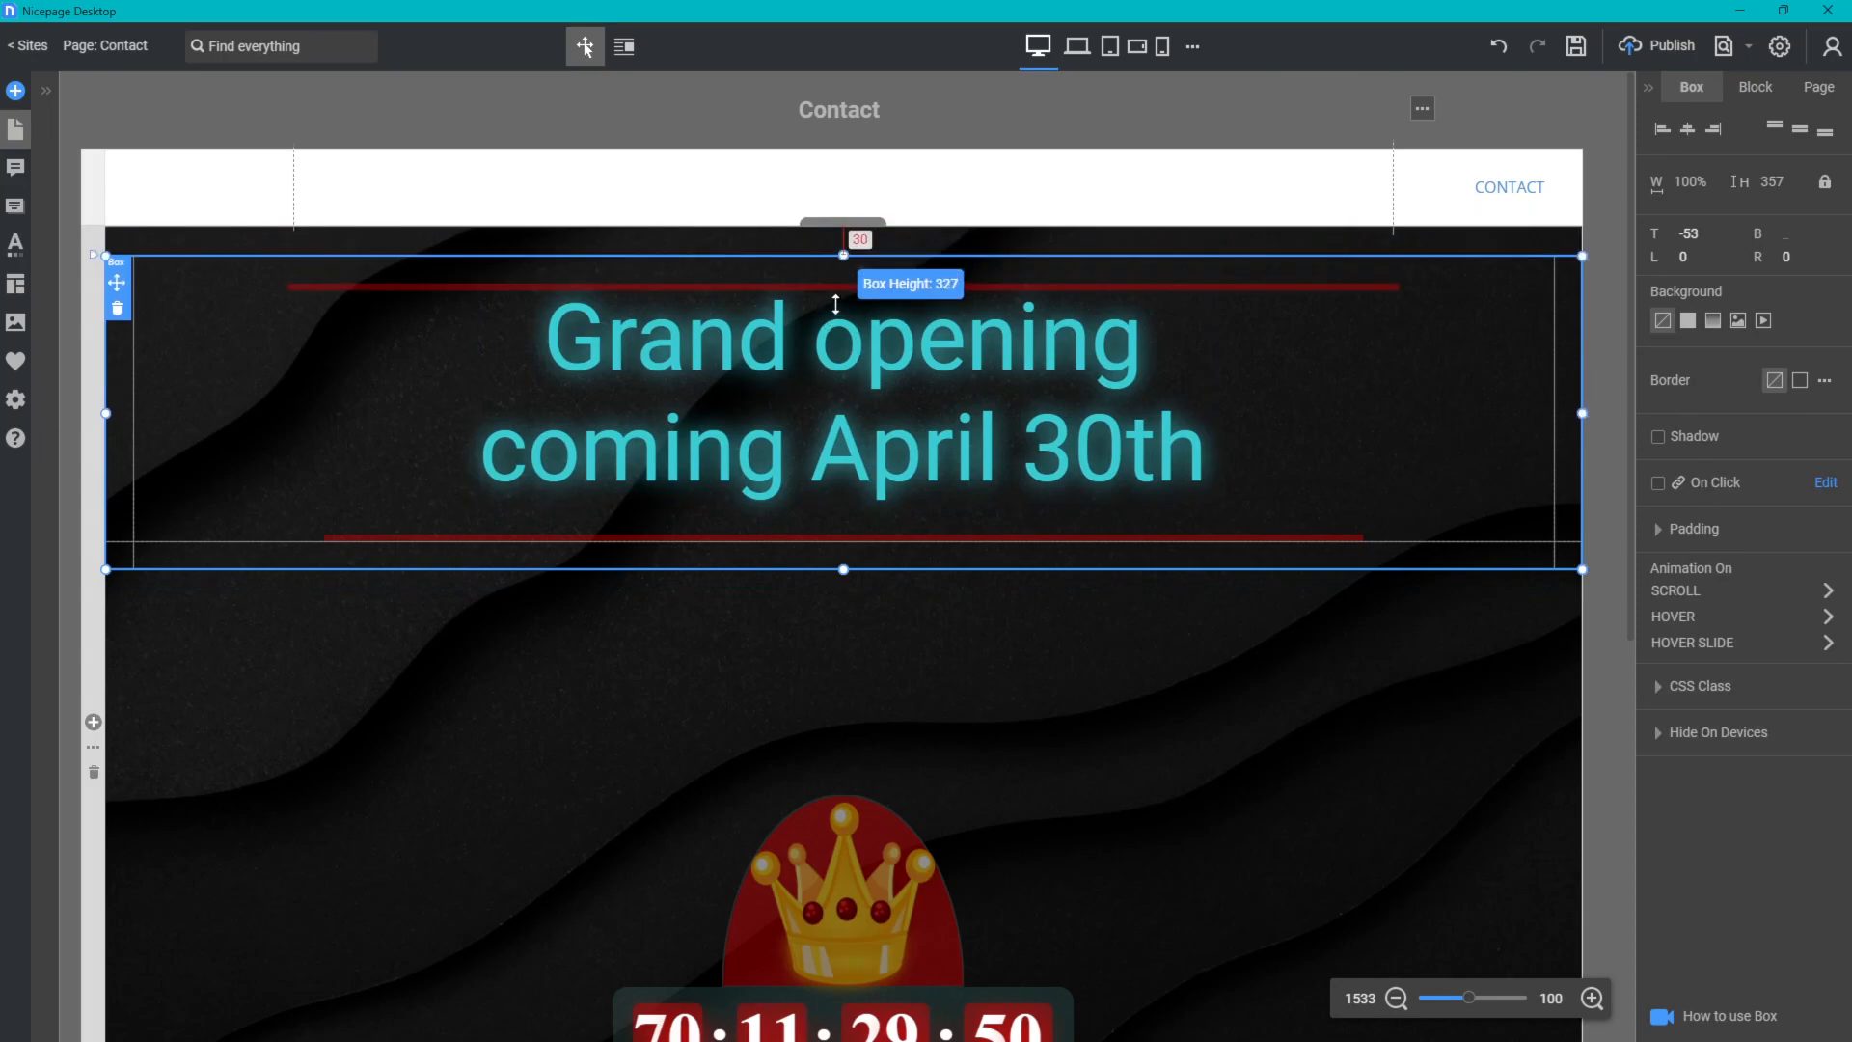
{"action": "left_click_drag", "start_coordinate": [868, 258], "coordinate": [766, 236]}
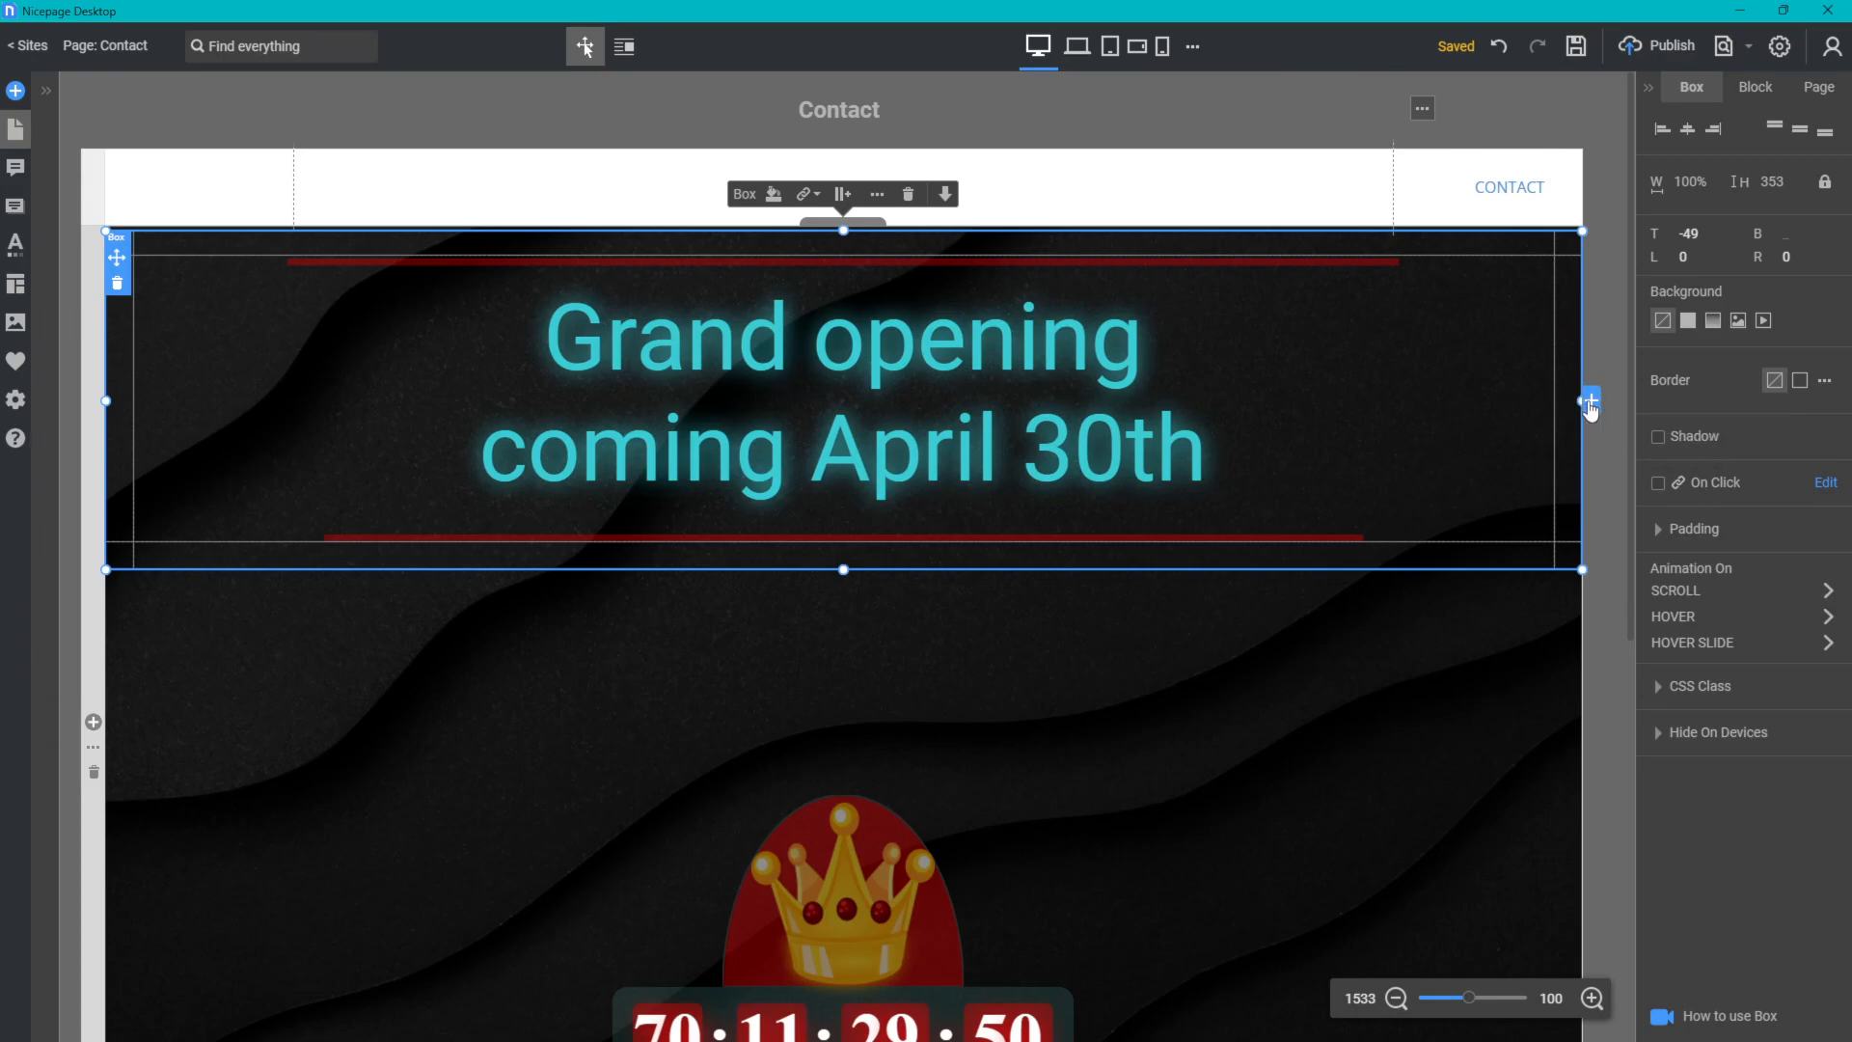
- Extend the heading box to a height of 583 and widen the grand opening heading to 994, centred in the box
{"action": "left_click_drag", "start_coordinate": [109, 400], "coordinate": [112, 454]}
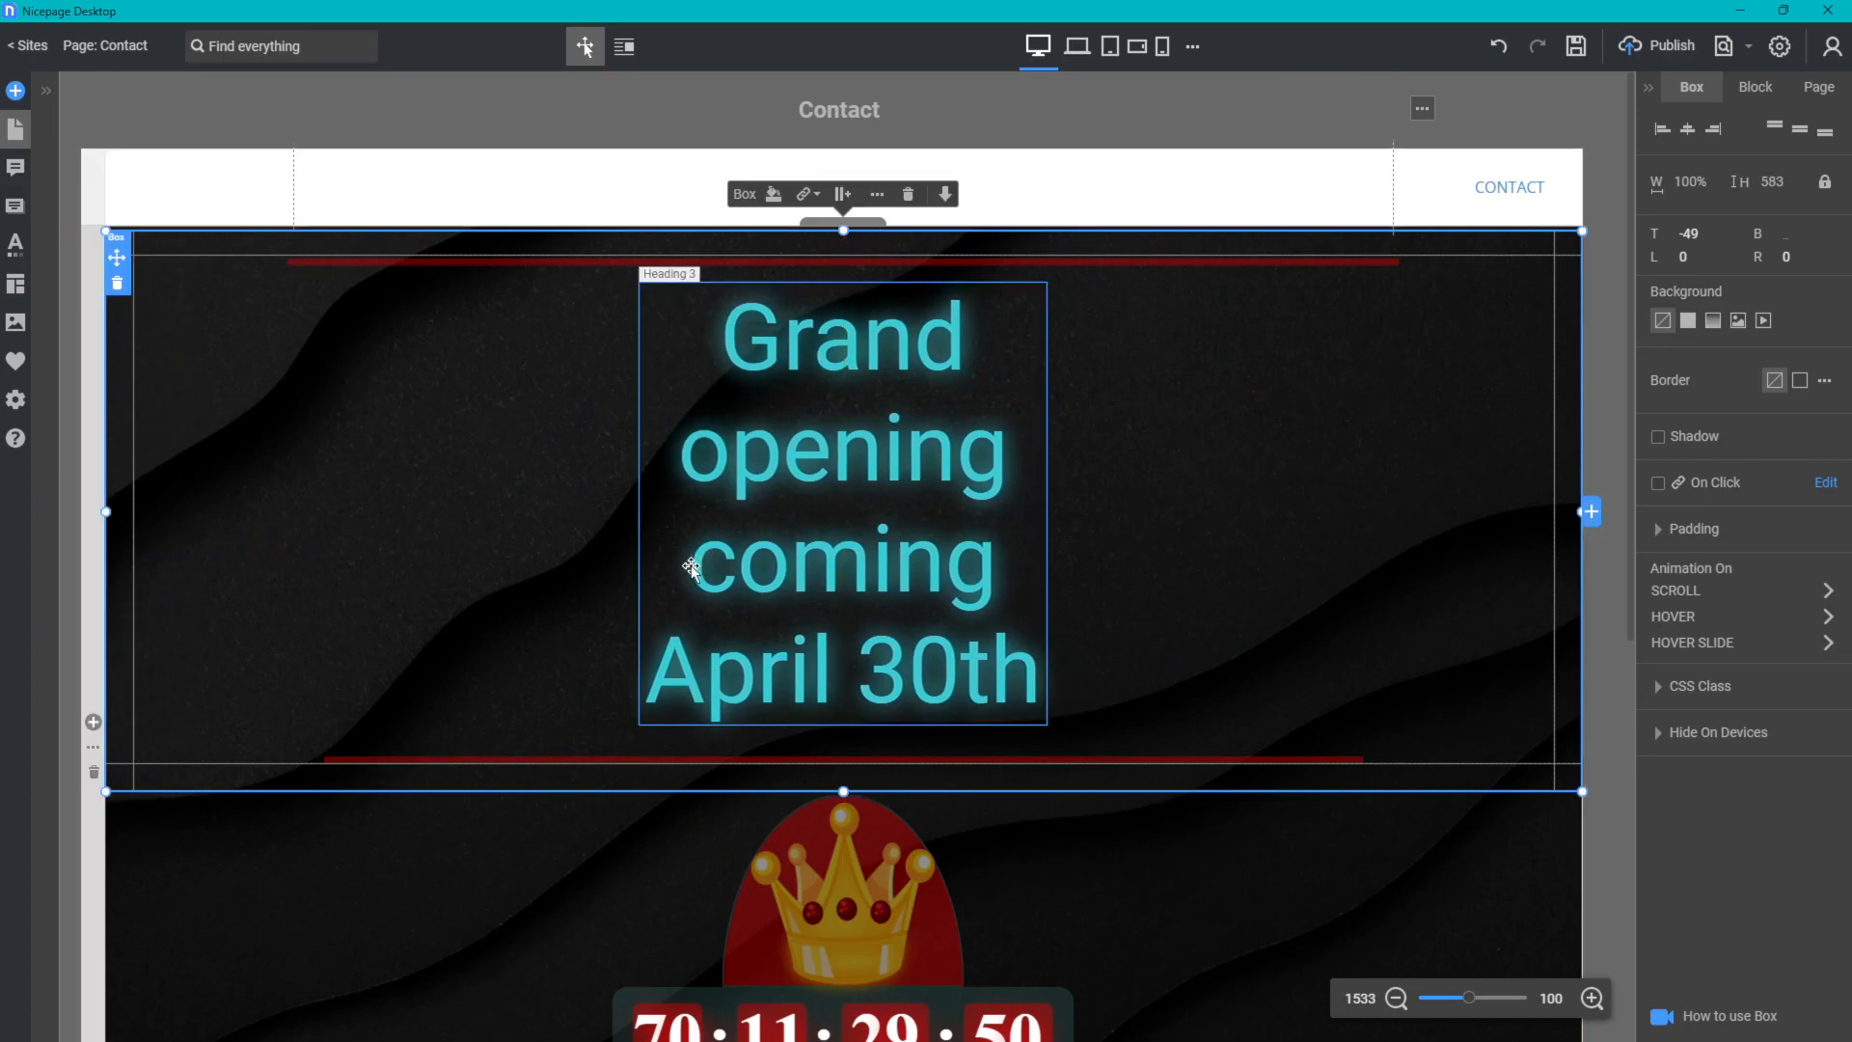
{"action": "left_click", "coordinate": [649, 487]}
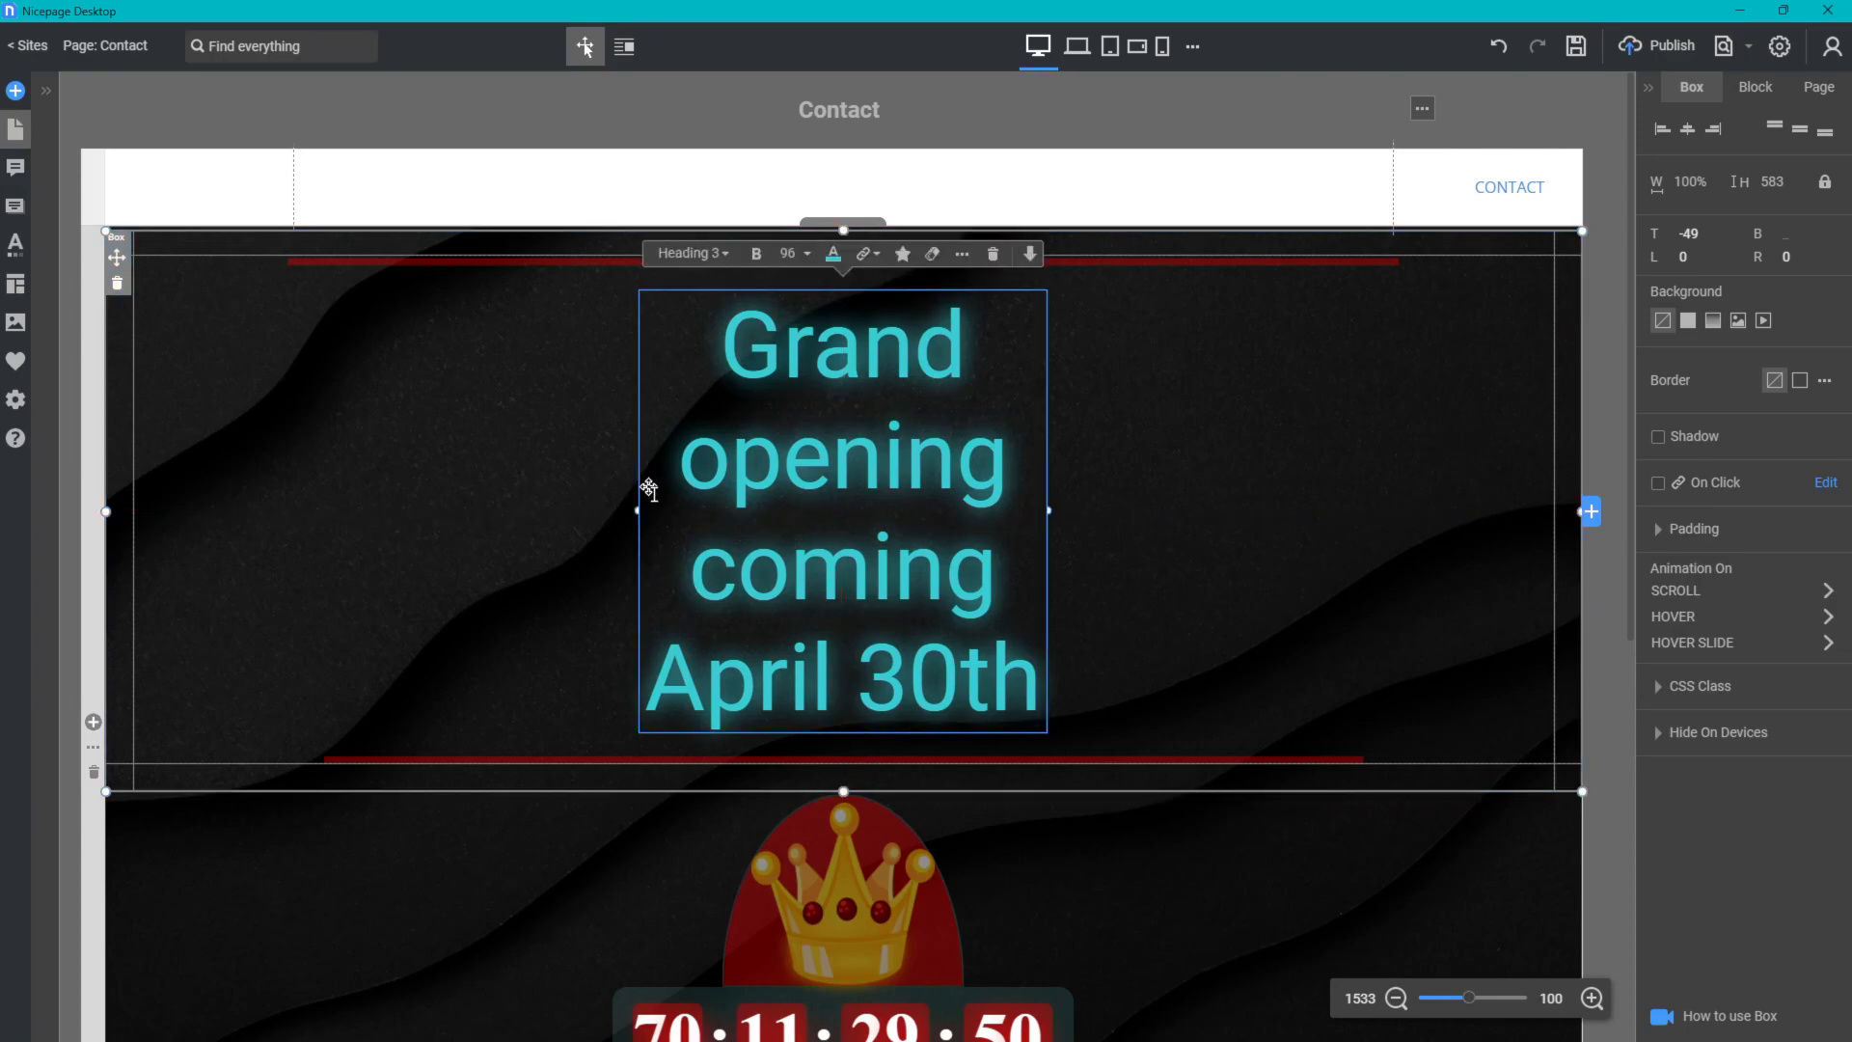
{"action": "left_click_drag", "start_coordinate": [638, 510], "coordinate": [106, 609]}
{"action": "left_click_drag", "start_coordinate": [723, 384], "coordinate": [962, 385]}
- In the Laptops view, widen the grand opening heading to 990 and centre it between the red lines
{"action": "scroll", "coordinate": [942, 640], "scroll_direction": "down", "scroll_amount": 4}
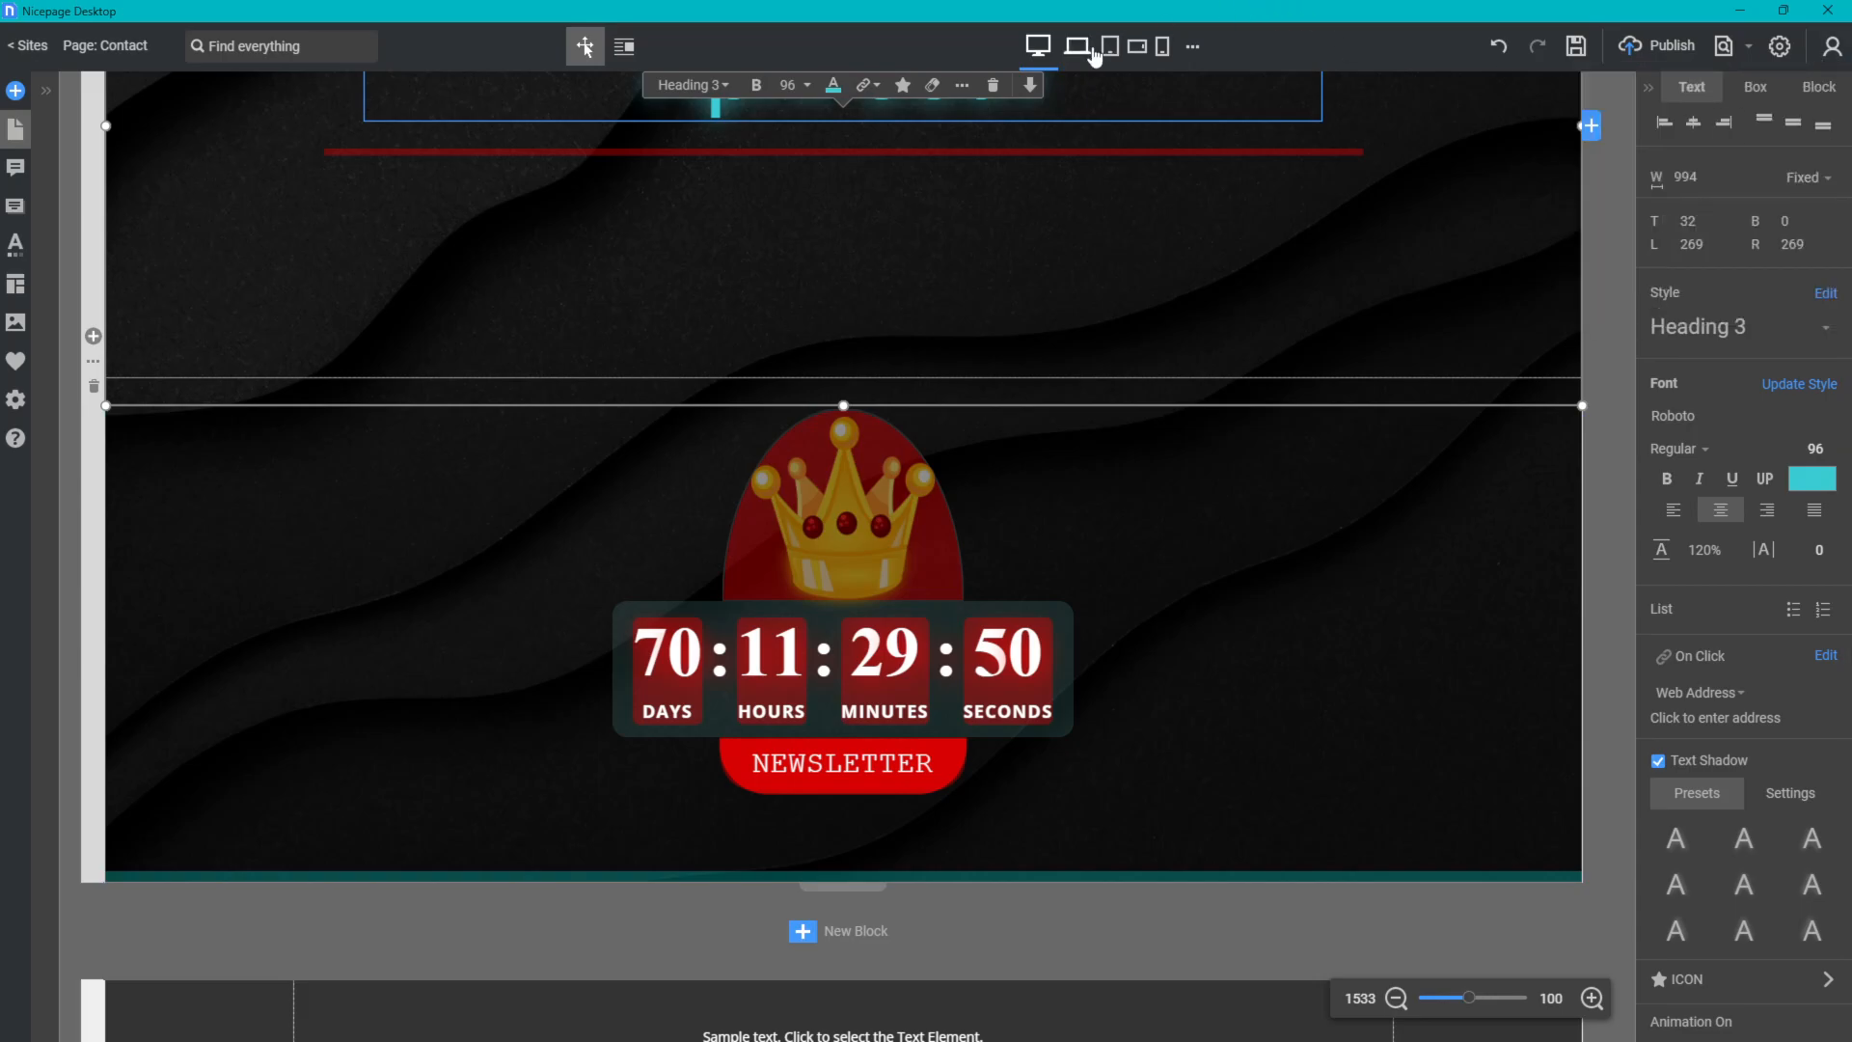
{"action": "left_click", "coordinate": [1093, 58]}
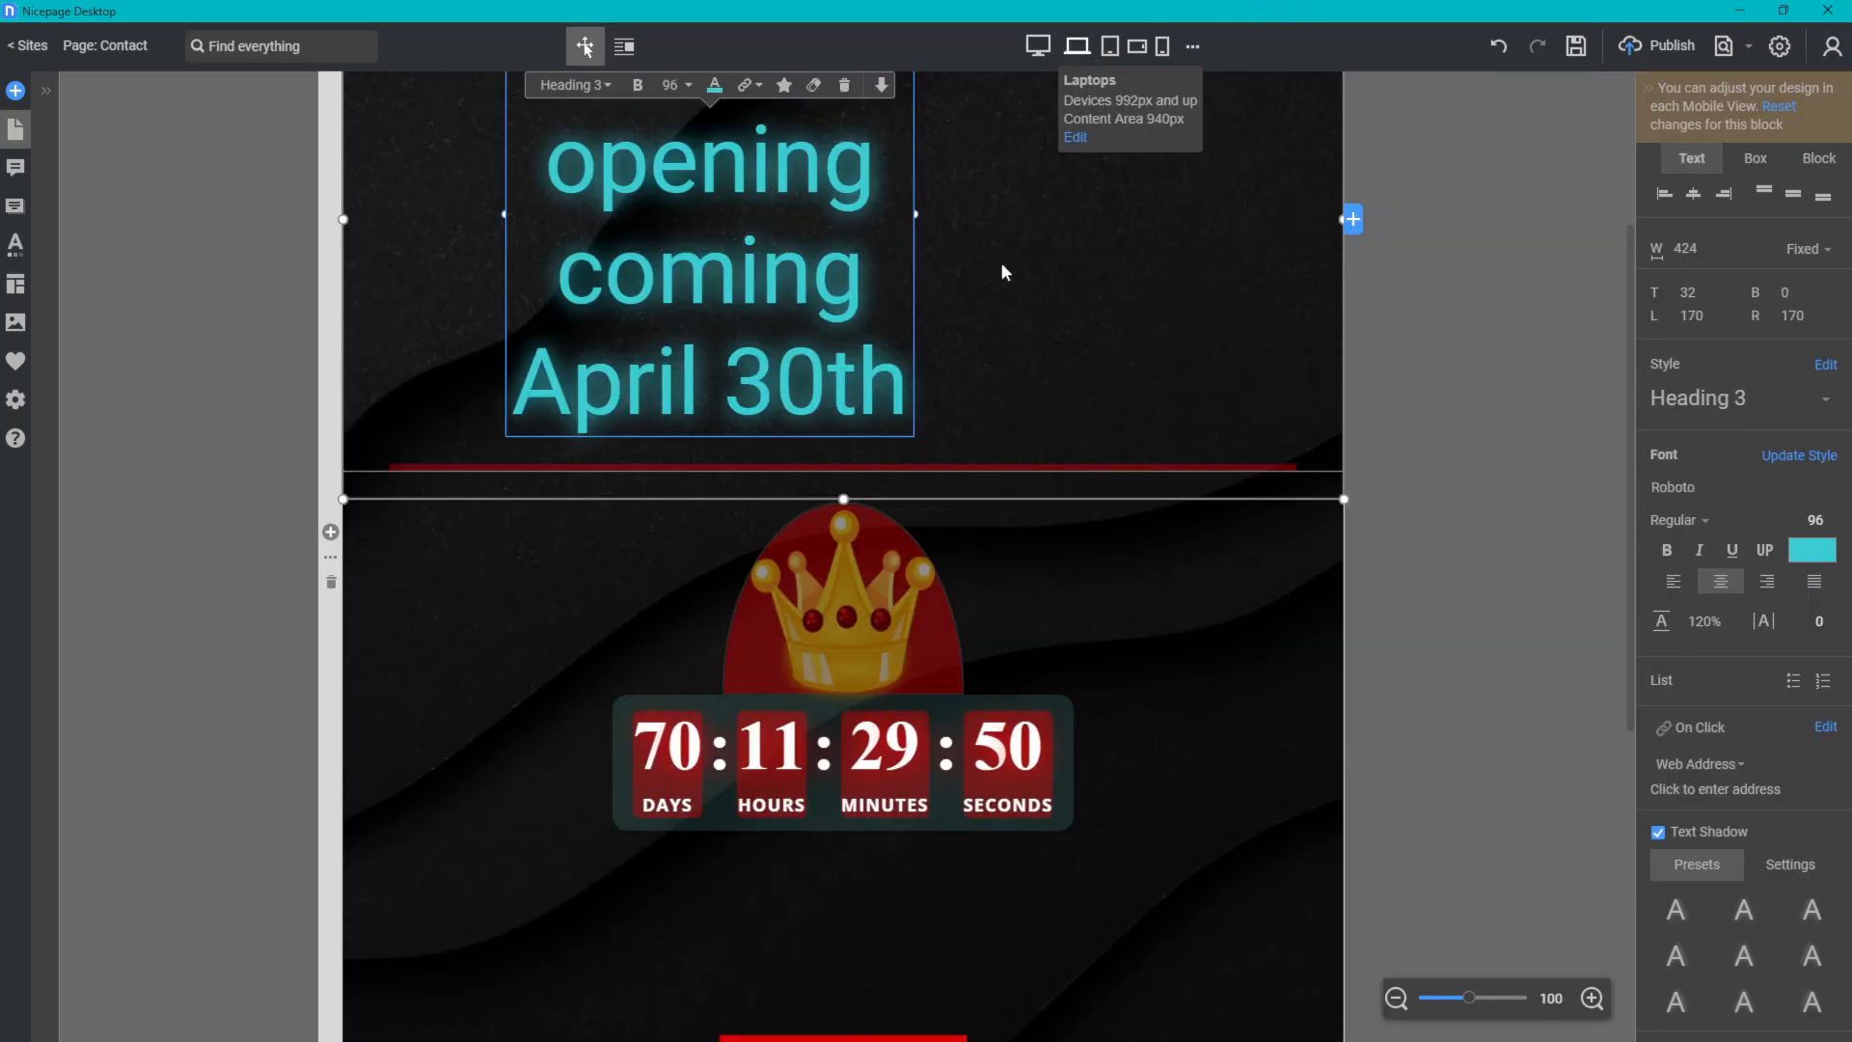
{"action": "left_click", "coordinate": [905, 413]}
{"action": "left_click_drag", "start_coordinate": [915, 411], "coordinate": [1462, 393]}
{"action": "left_click_drag", "start_coordinate": [1176, 311], "coordinate": [1030, 317]}
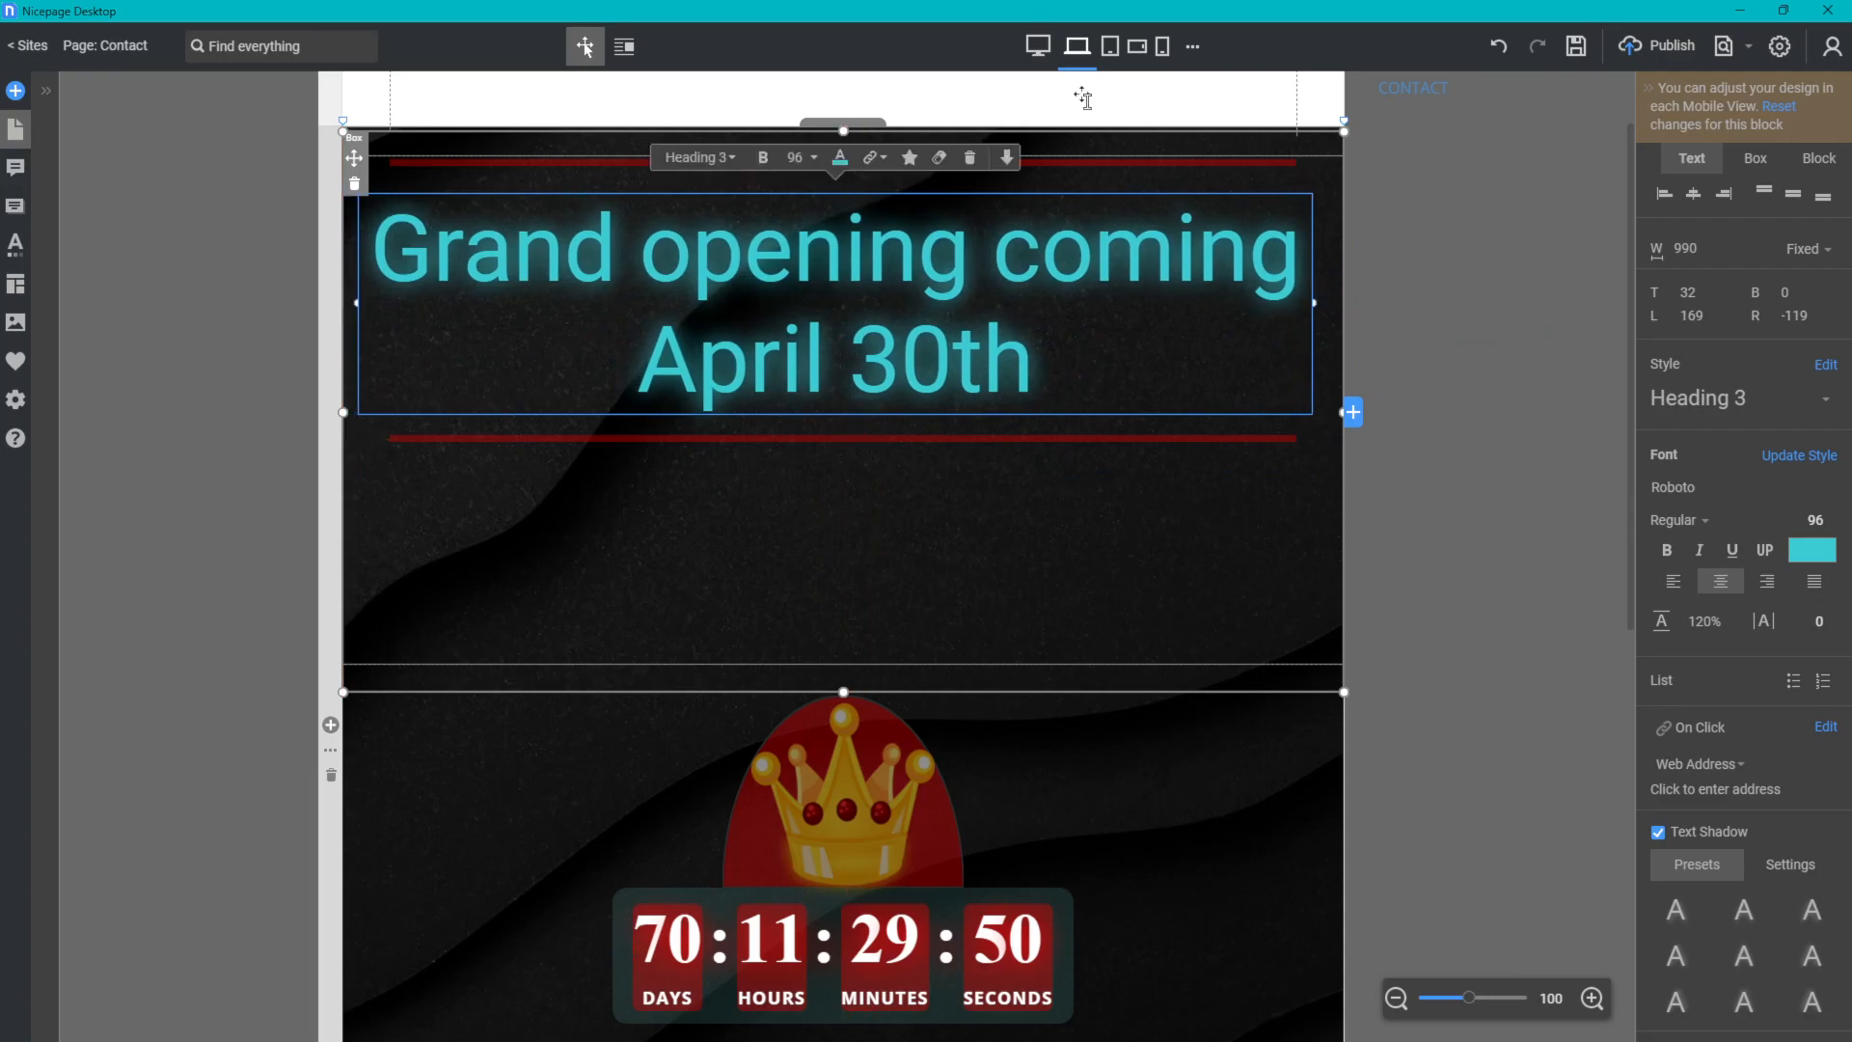
- In the Laptops view, move the NEWSLETTER box directly beneath the countdown
{"action": "left_click", "coordinate": [1123, 58]}
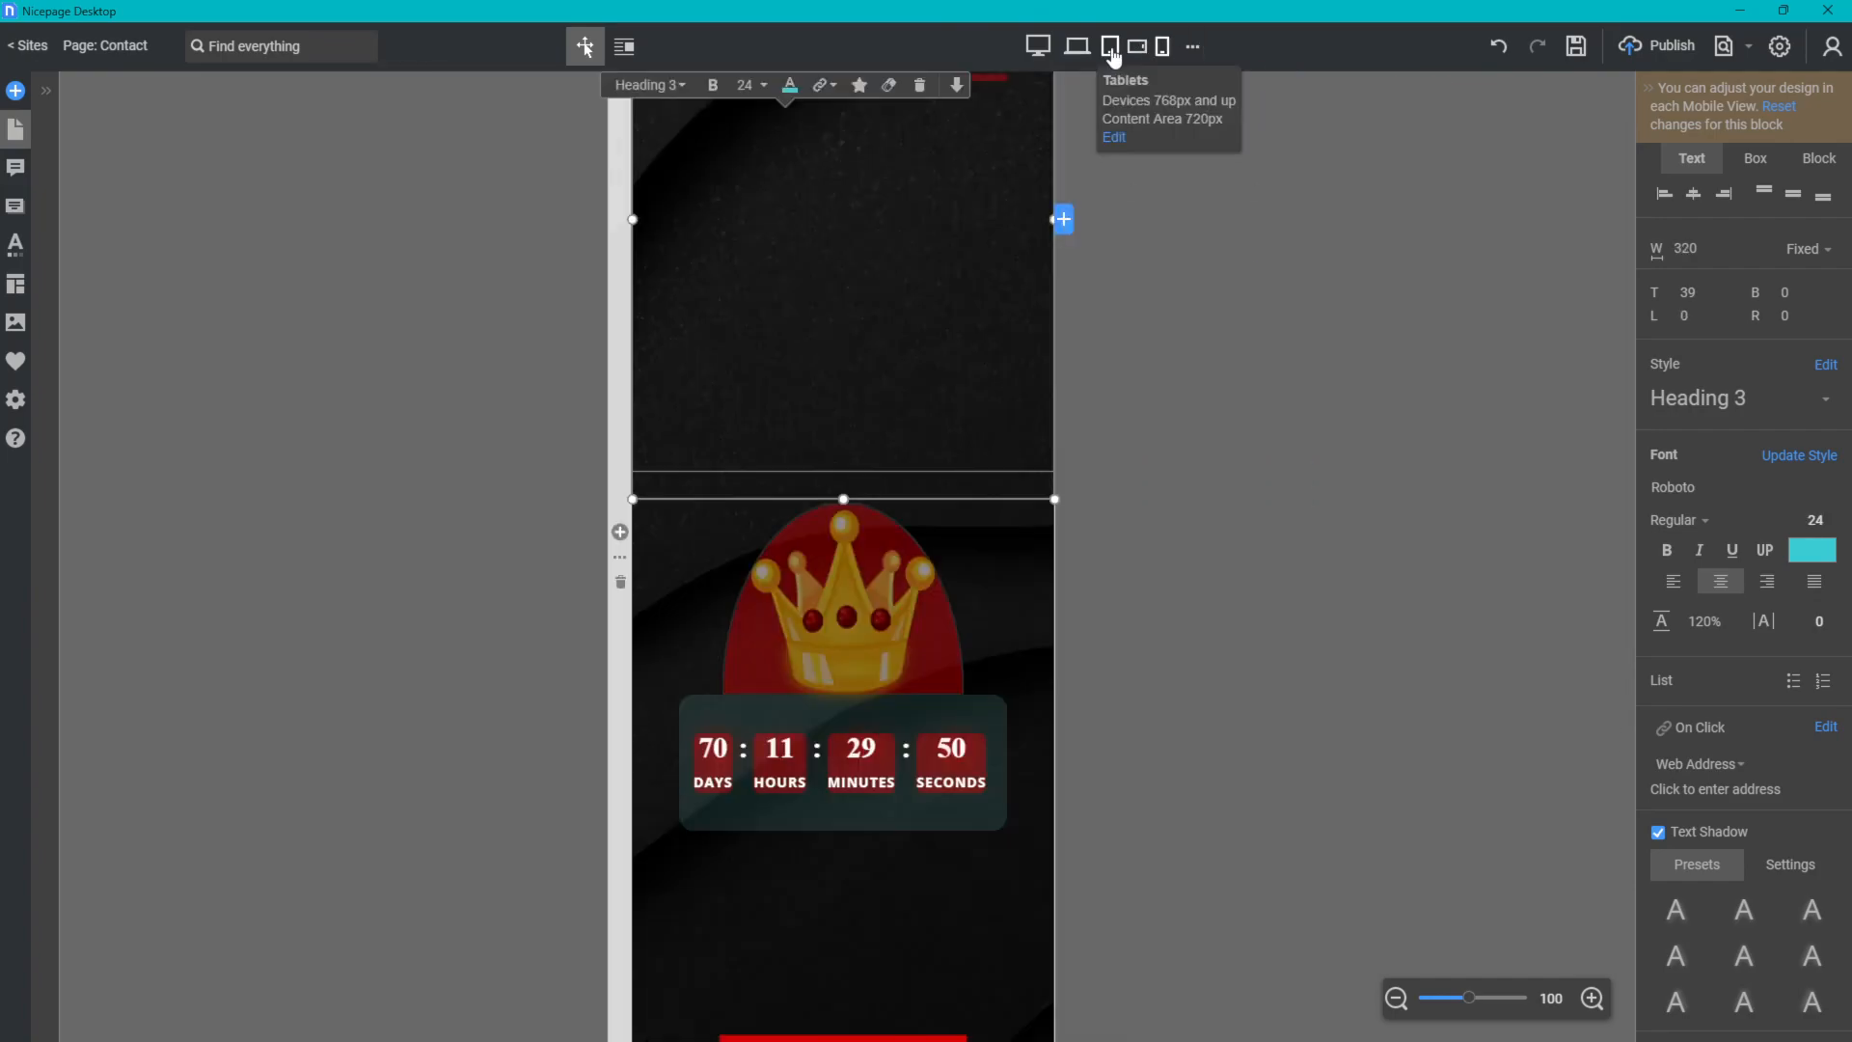
{"action": "left_click", "coordinate": [1076, 58]}
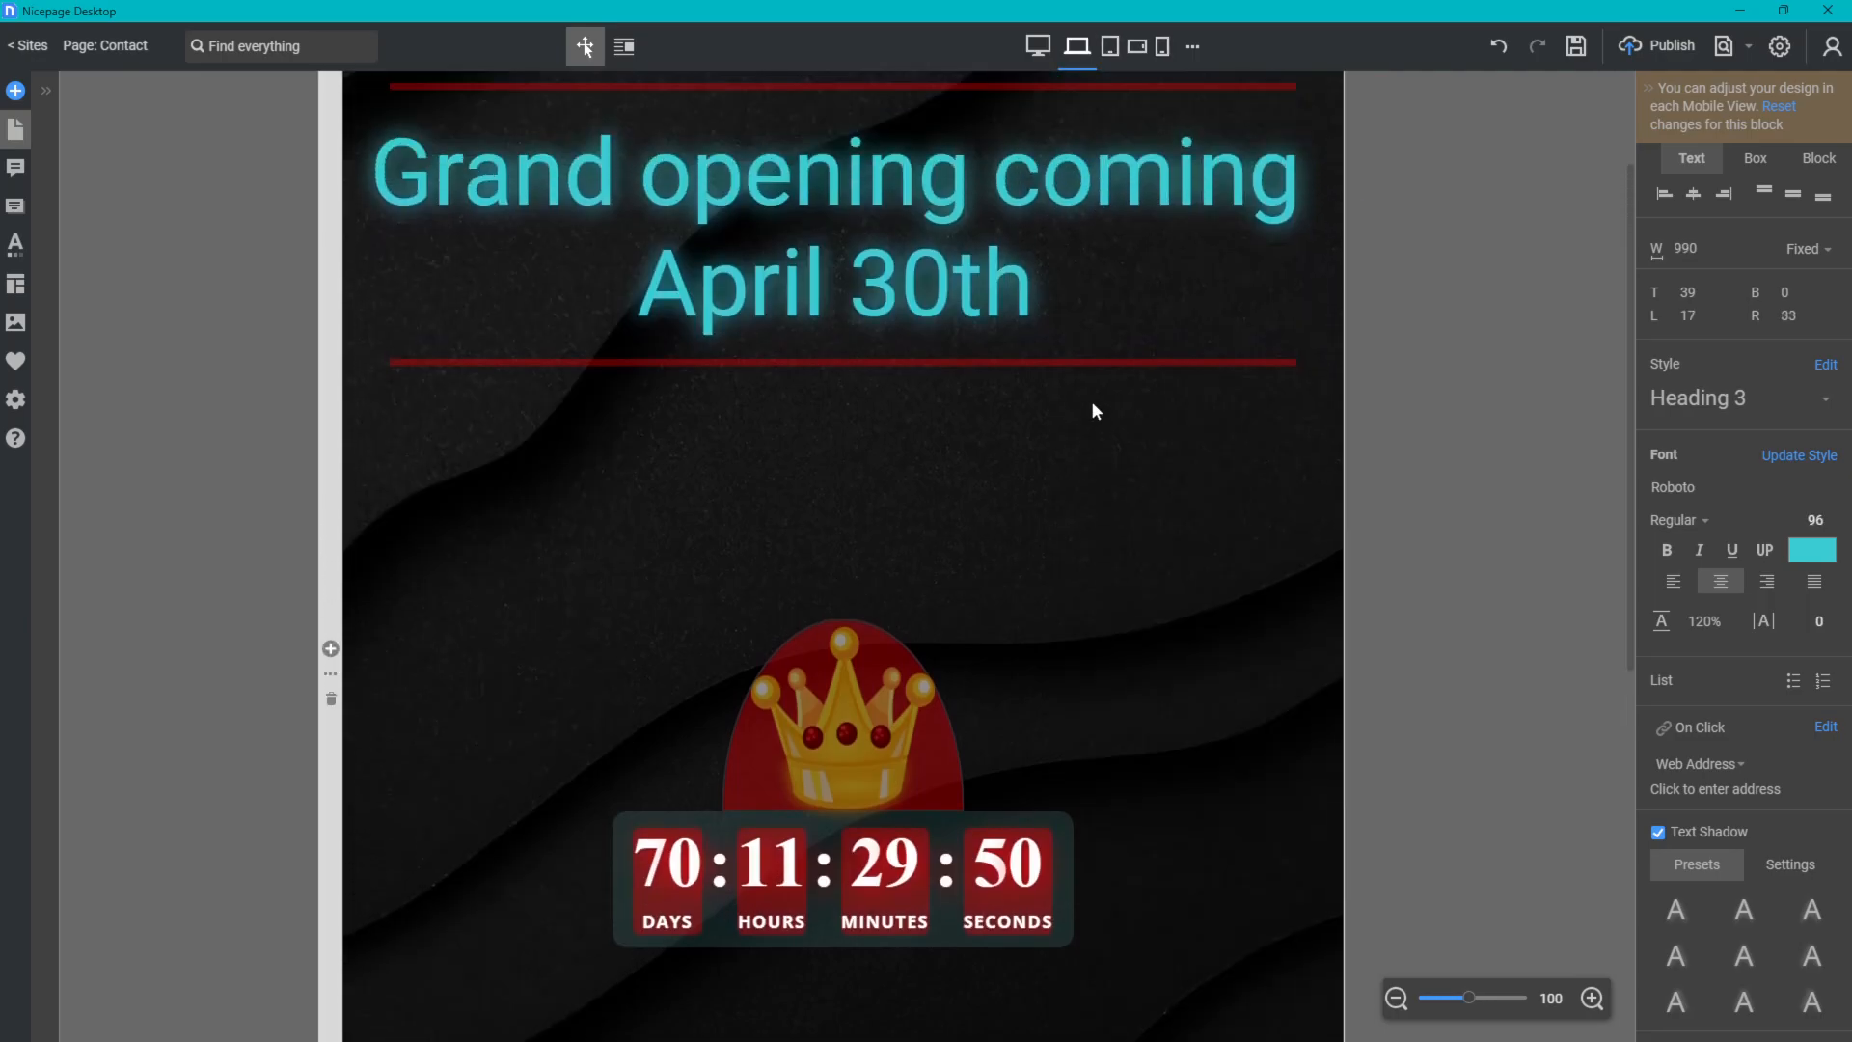
{"action": "scroll", "coordinate": [1093, 436], "scroll_direction": "down", "scroll_amount": 1}
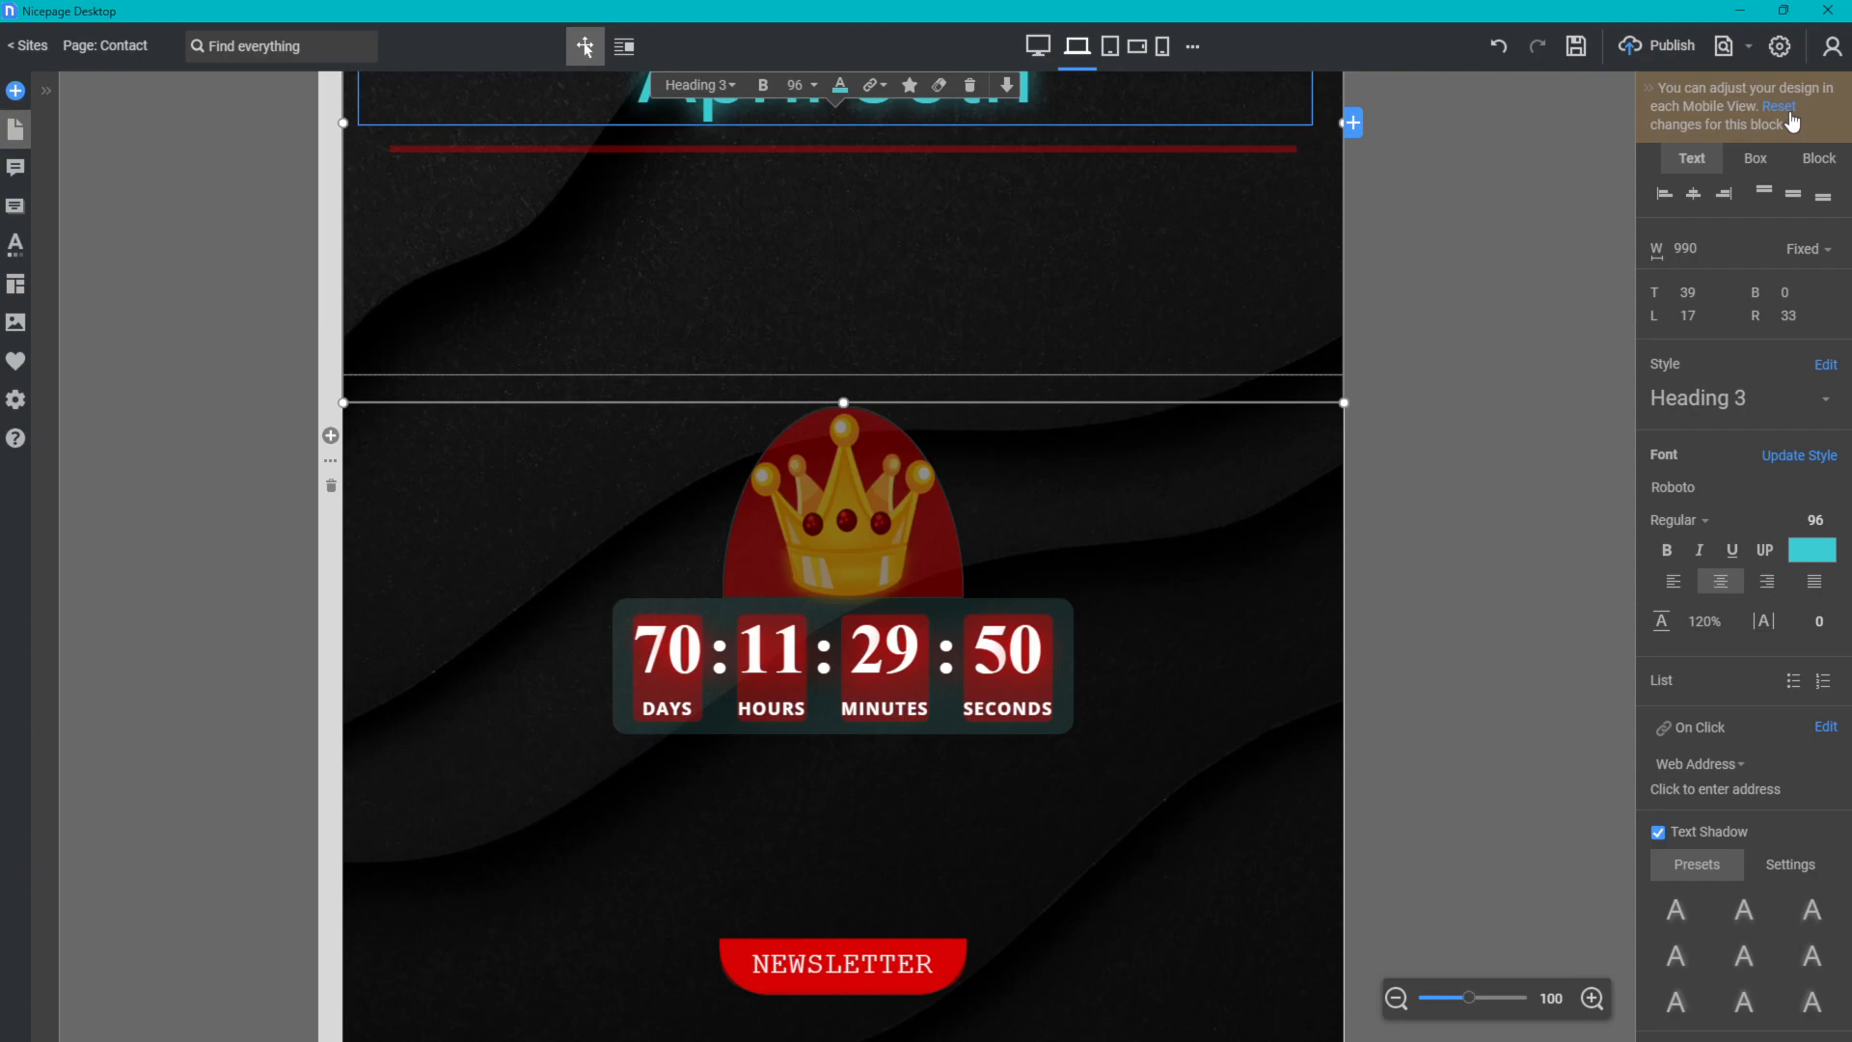
{"action": "left_click", "coordinate": [709, 964]}
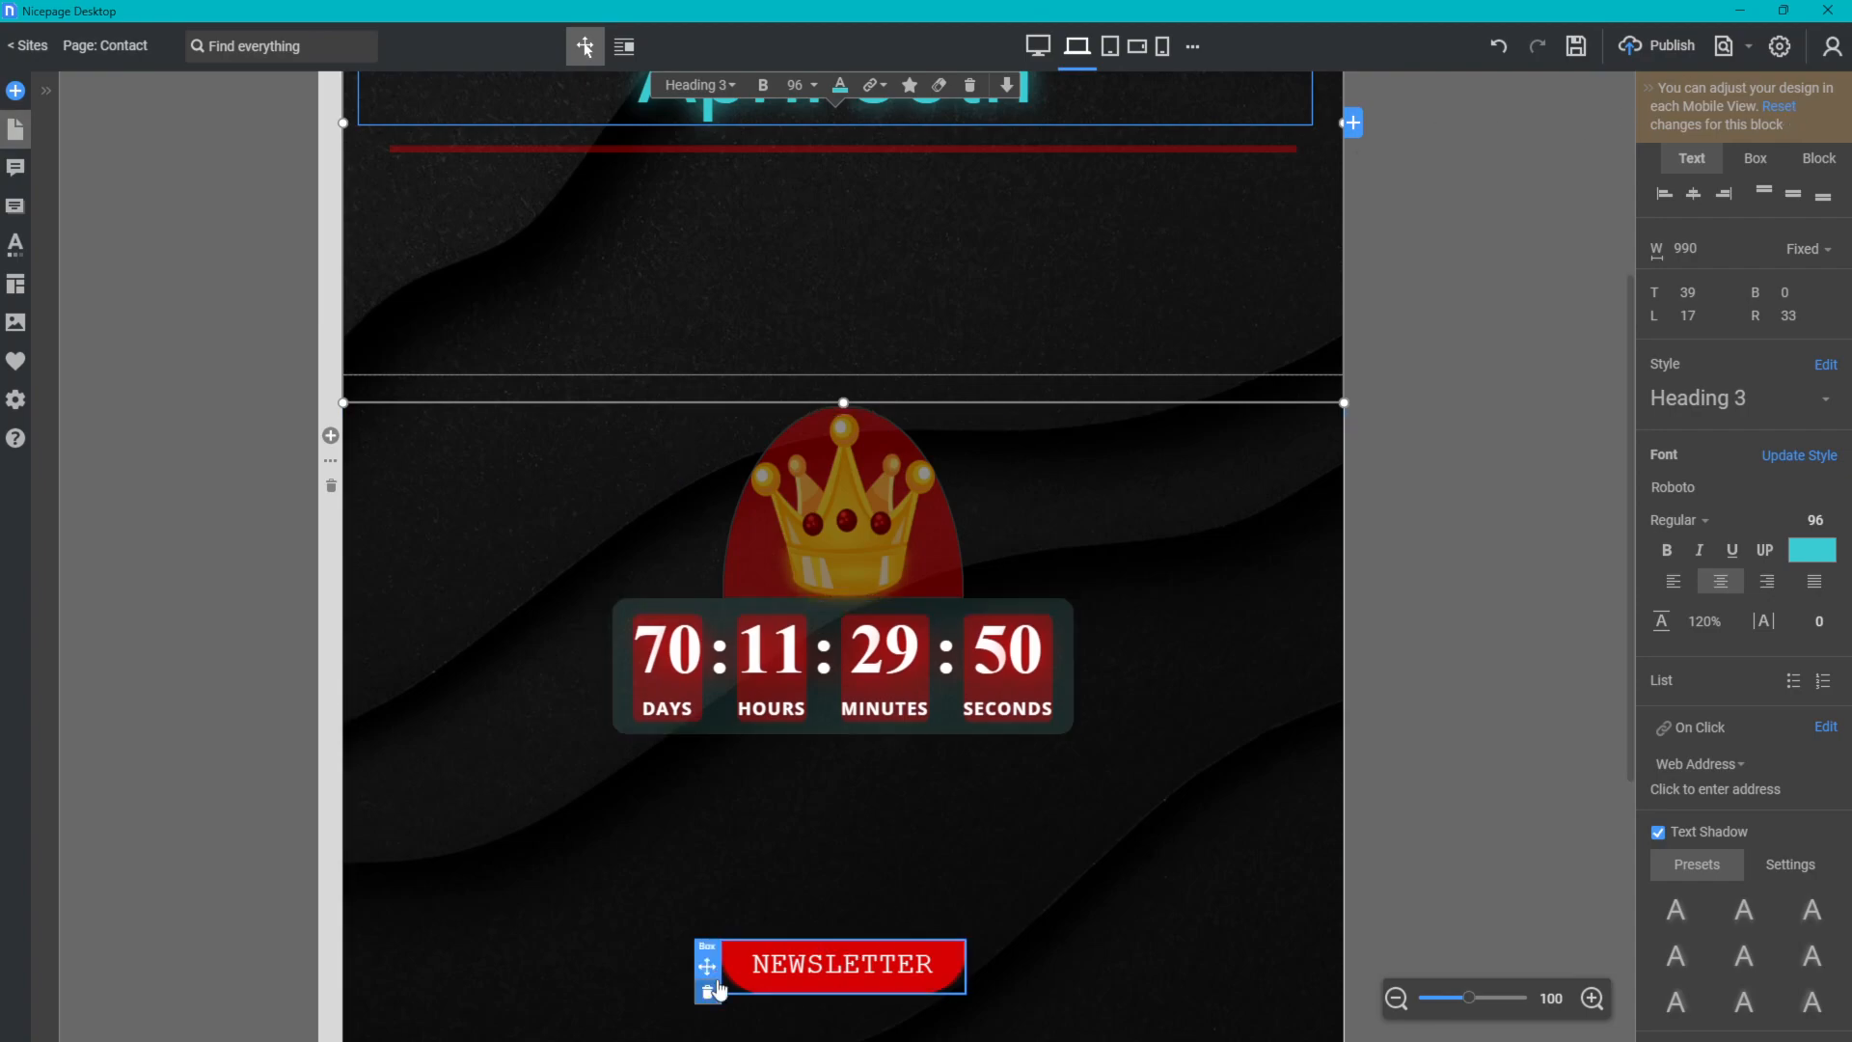
{"action": "left_click_drag", "start_coordinate": [709, 964], "coordinate": [706, 767]}
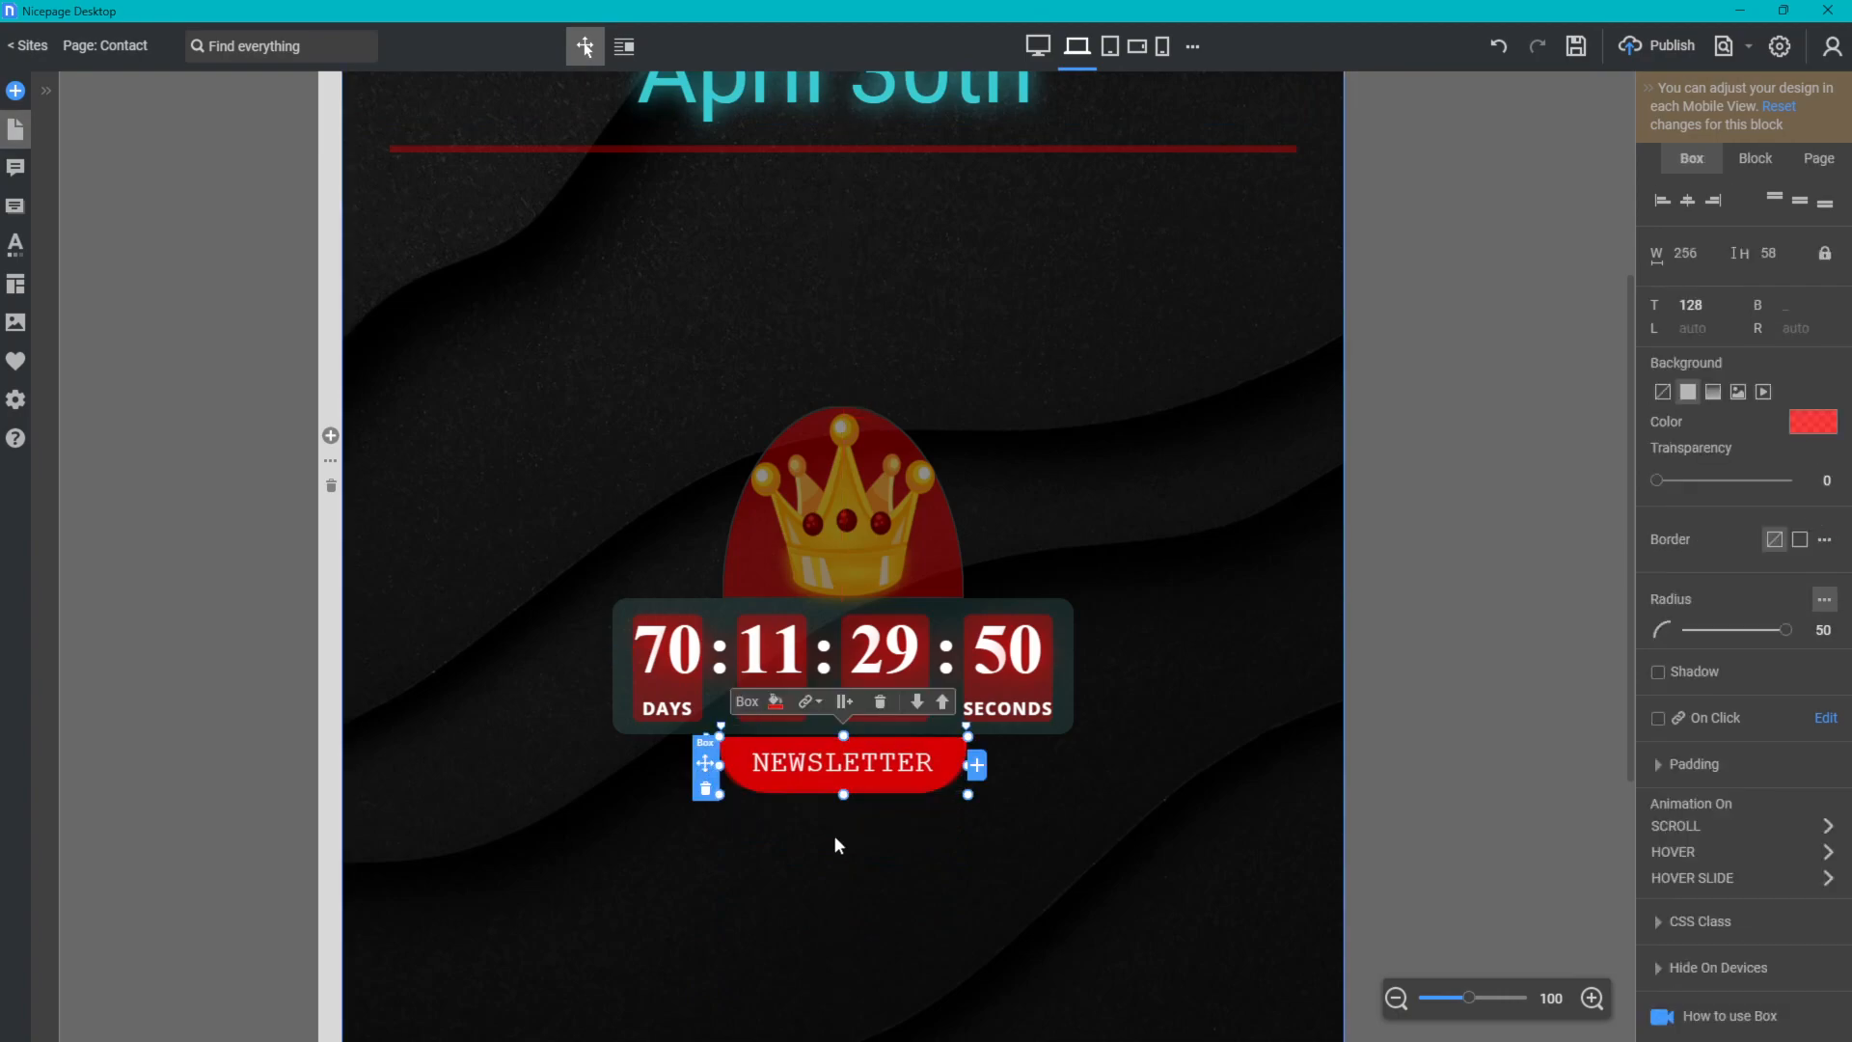
- Examine the grand opening block's layout in the phone, tablet and desktop views
{"action": "scroll", "coordinate": [828, 862], "scroll_direction": "down", "scroll_amount": 3}
{"action": "scroll", "coordinate": [837, 763], "scroll_direction": "up", "scroll_amount": 3}
{"action": "left_click", "coordinate": [1162, 46]}
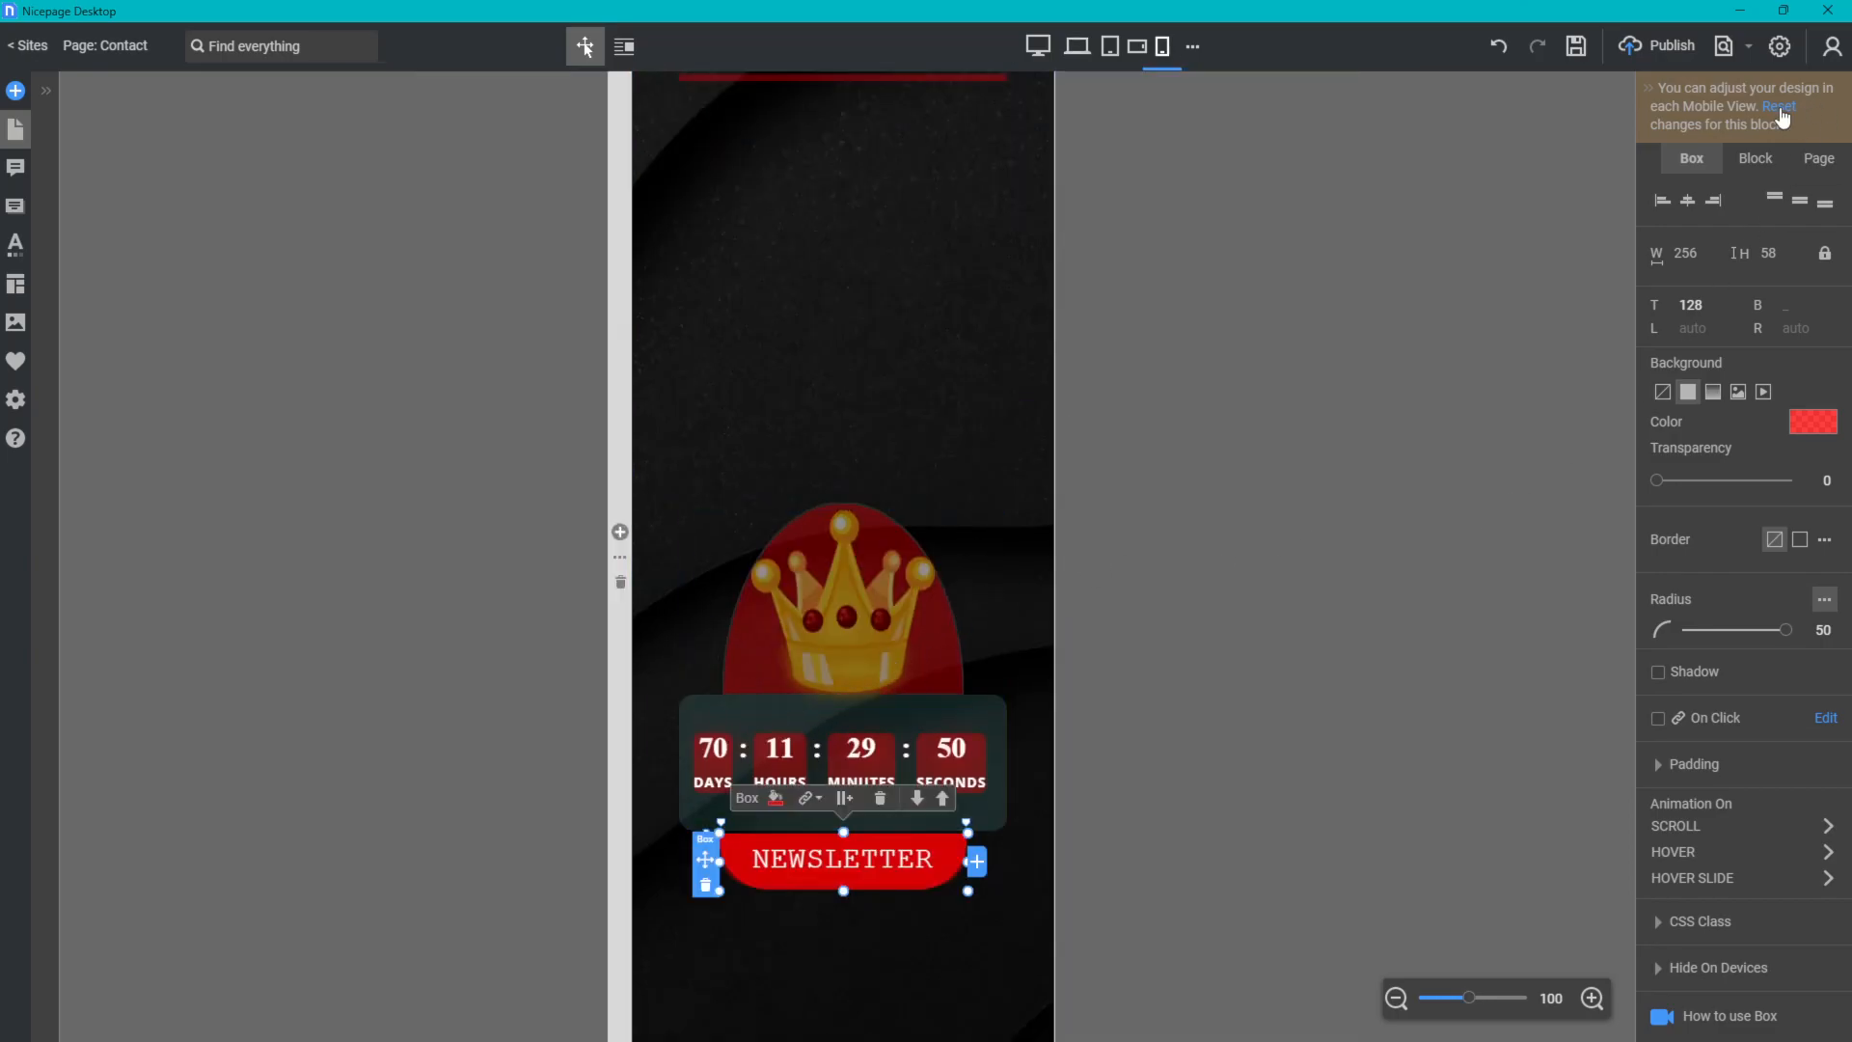
{"action": "left_click", "coordinate": [940, 307]}
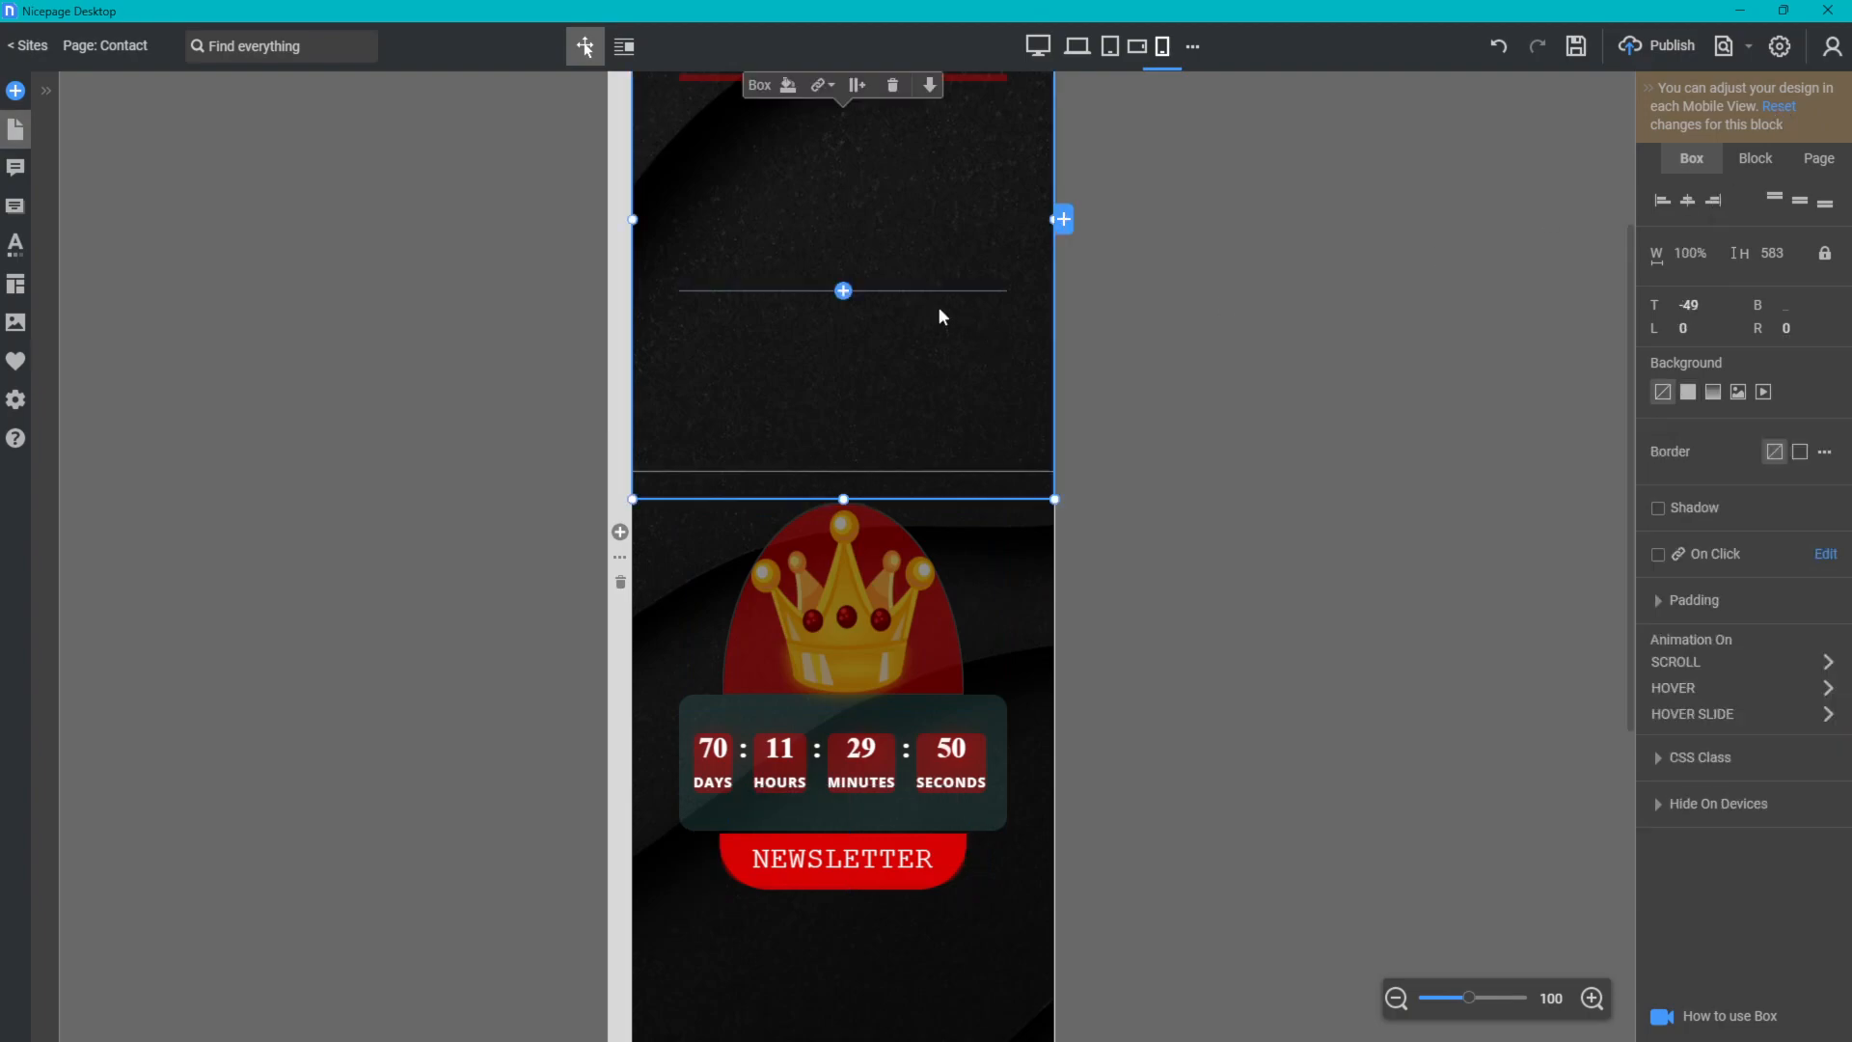
{"action": "left_click", "coordinate": [1013, 555]}
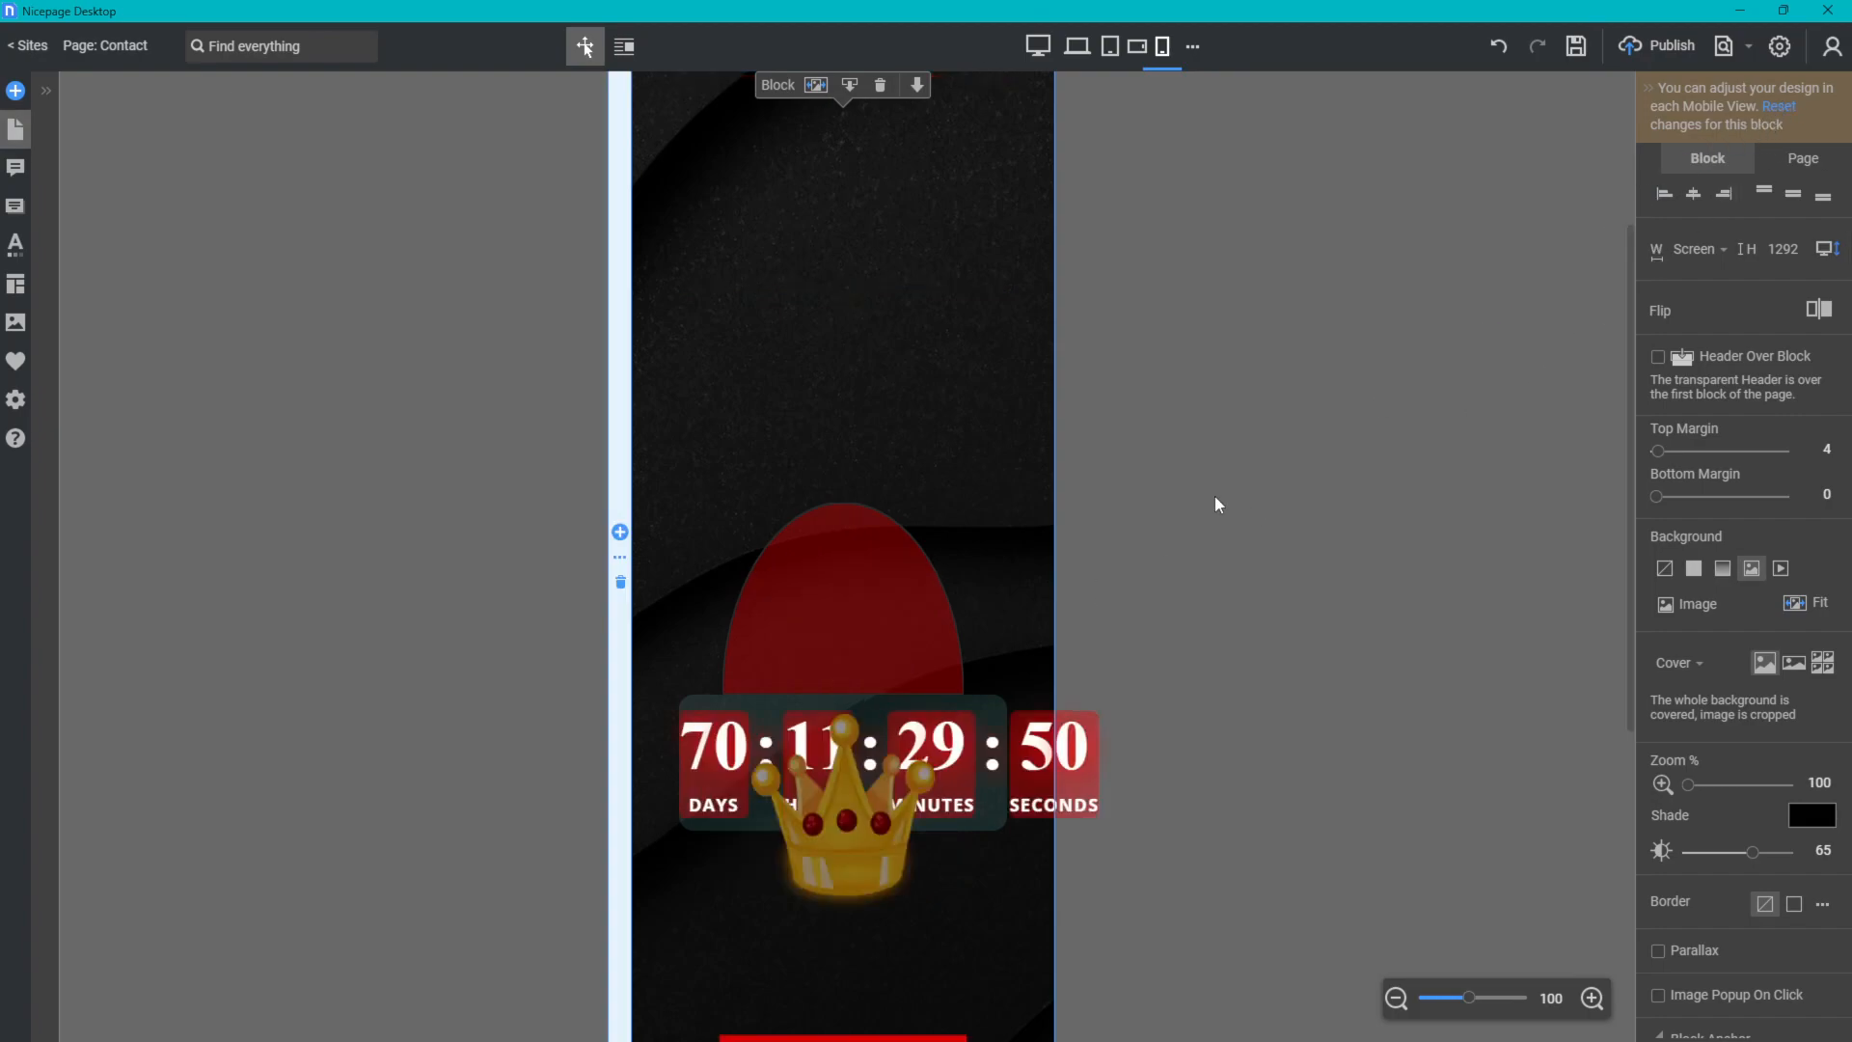
{"action": "scroll", "coordinate": [950, 385], "scroll_direction": "up", "scroll_amount": 3}
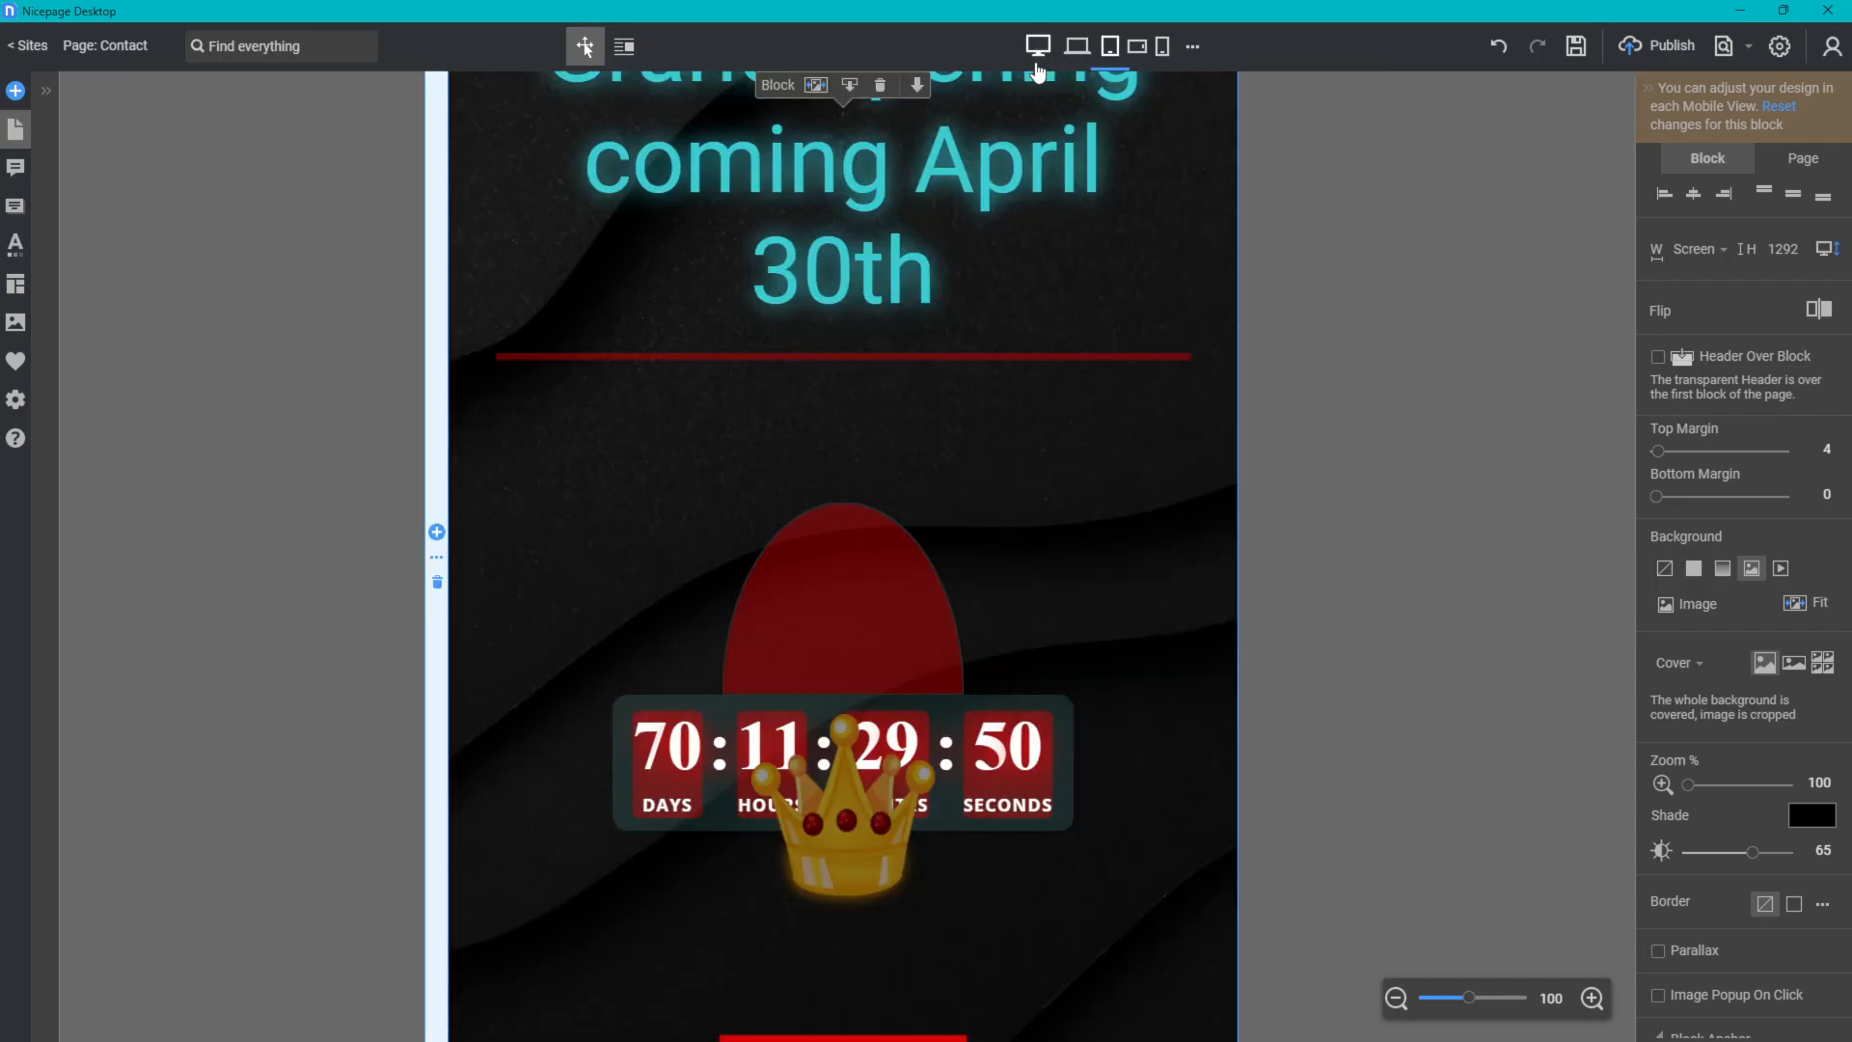
{"action": "left_click", "coordinate": [1038, 47]}
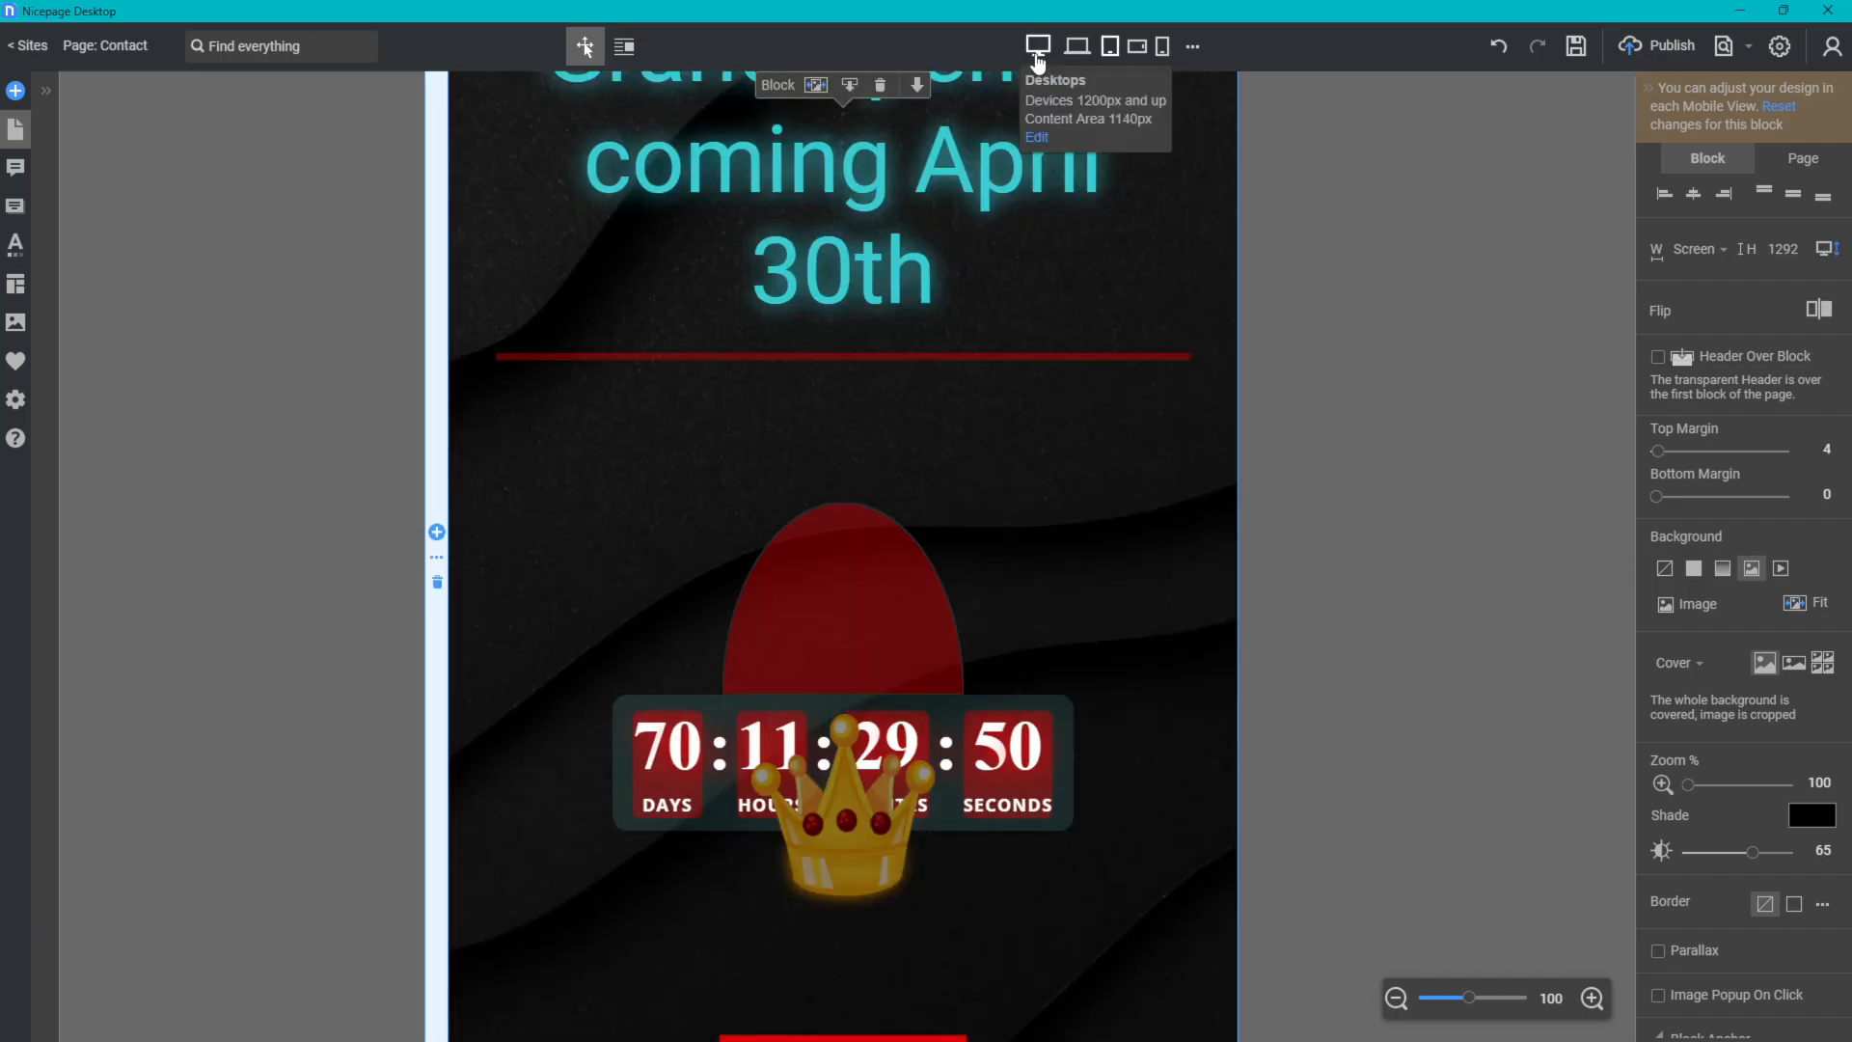
{"action": "left_click", "coordinate": [1038, 56]}
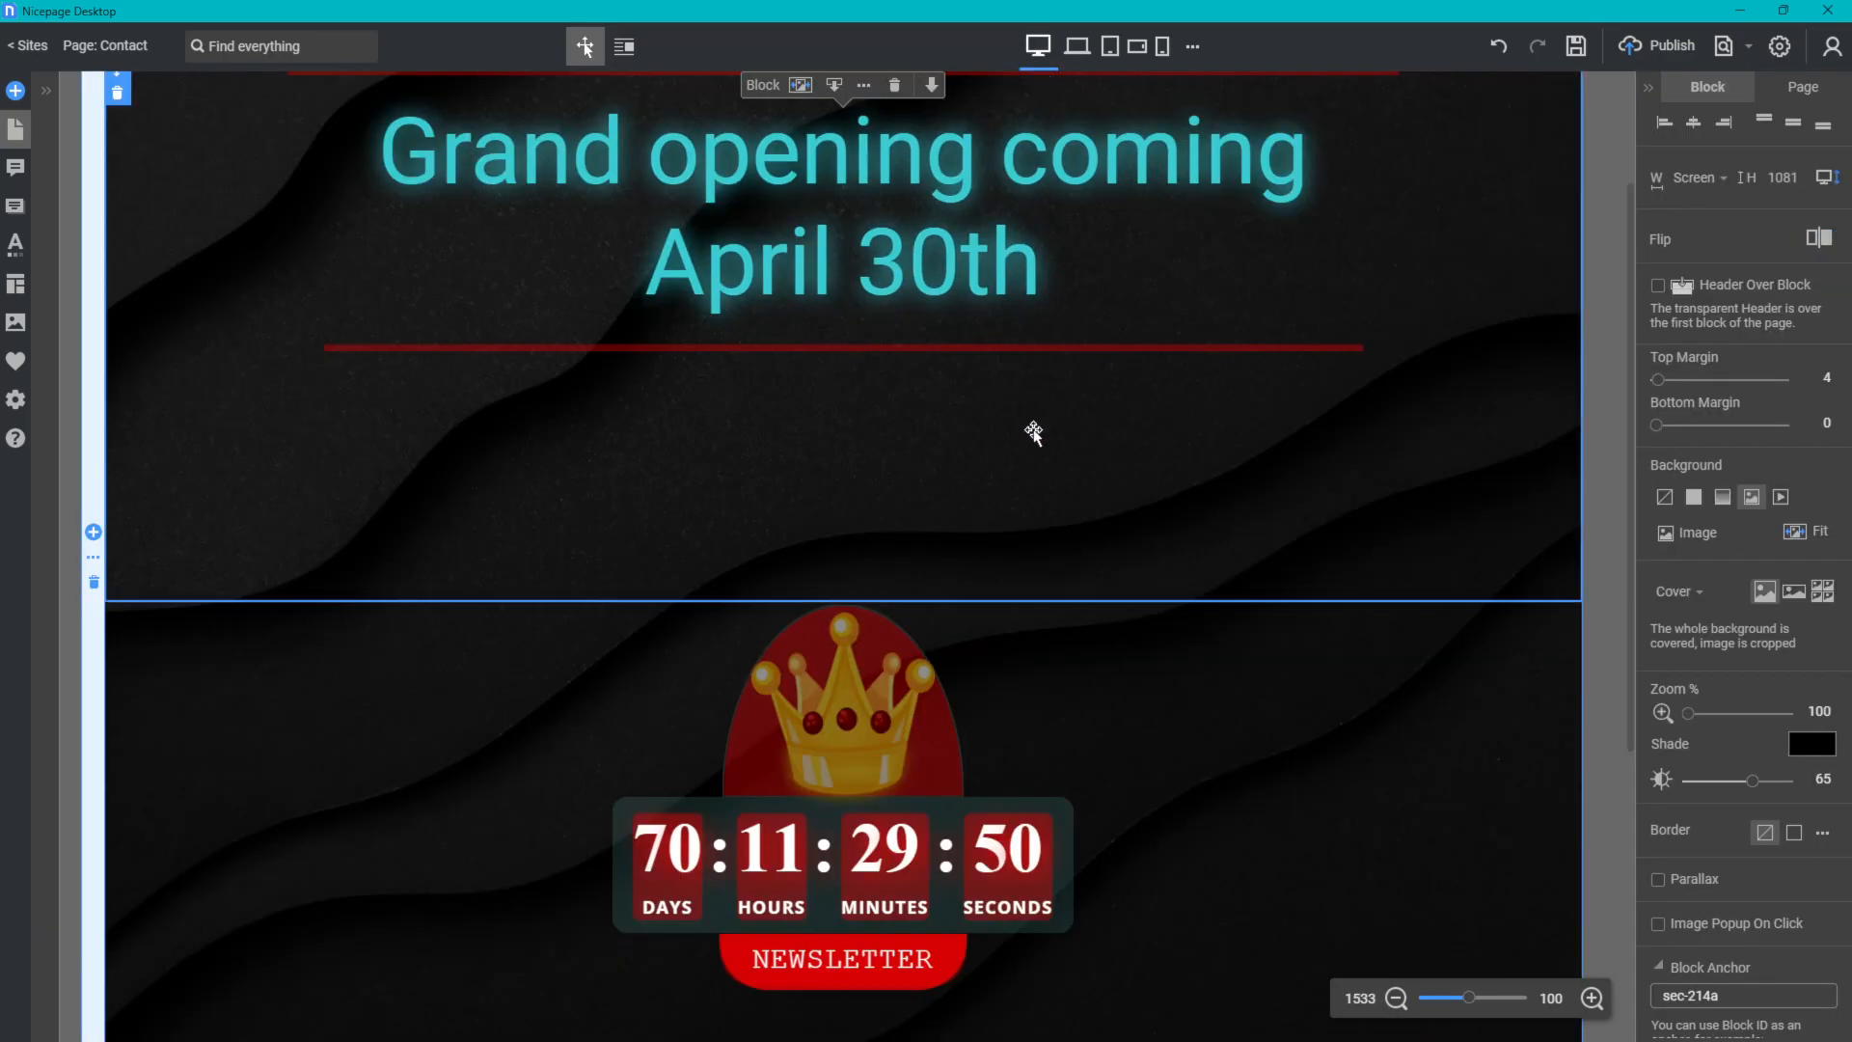
{"action": "scroll", "coordinate": [1032, 428], "scroll_direction": "down", "scroll_amount": 3}
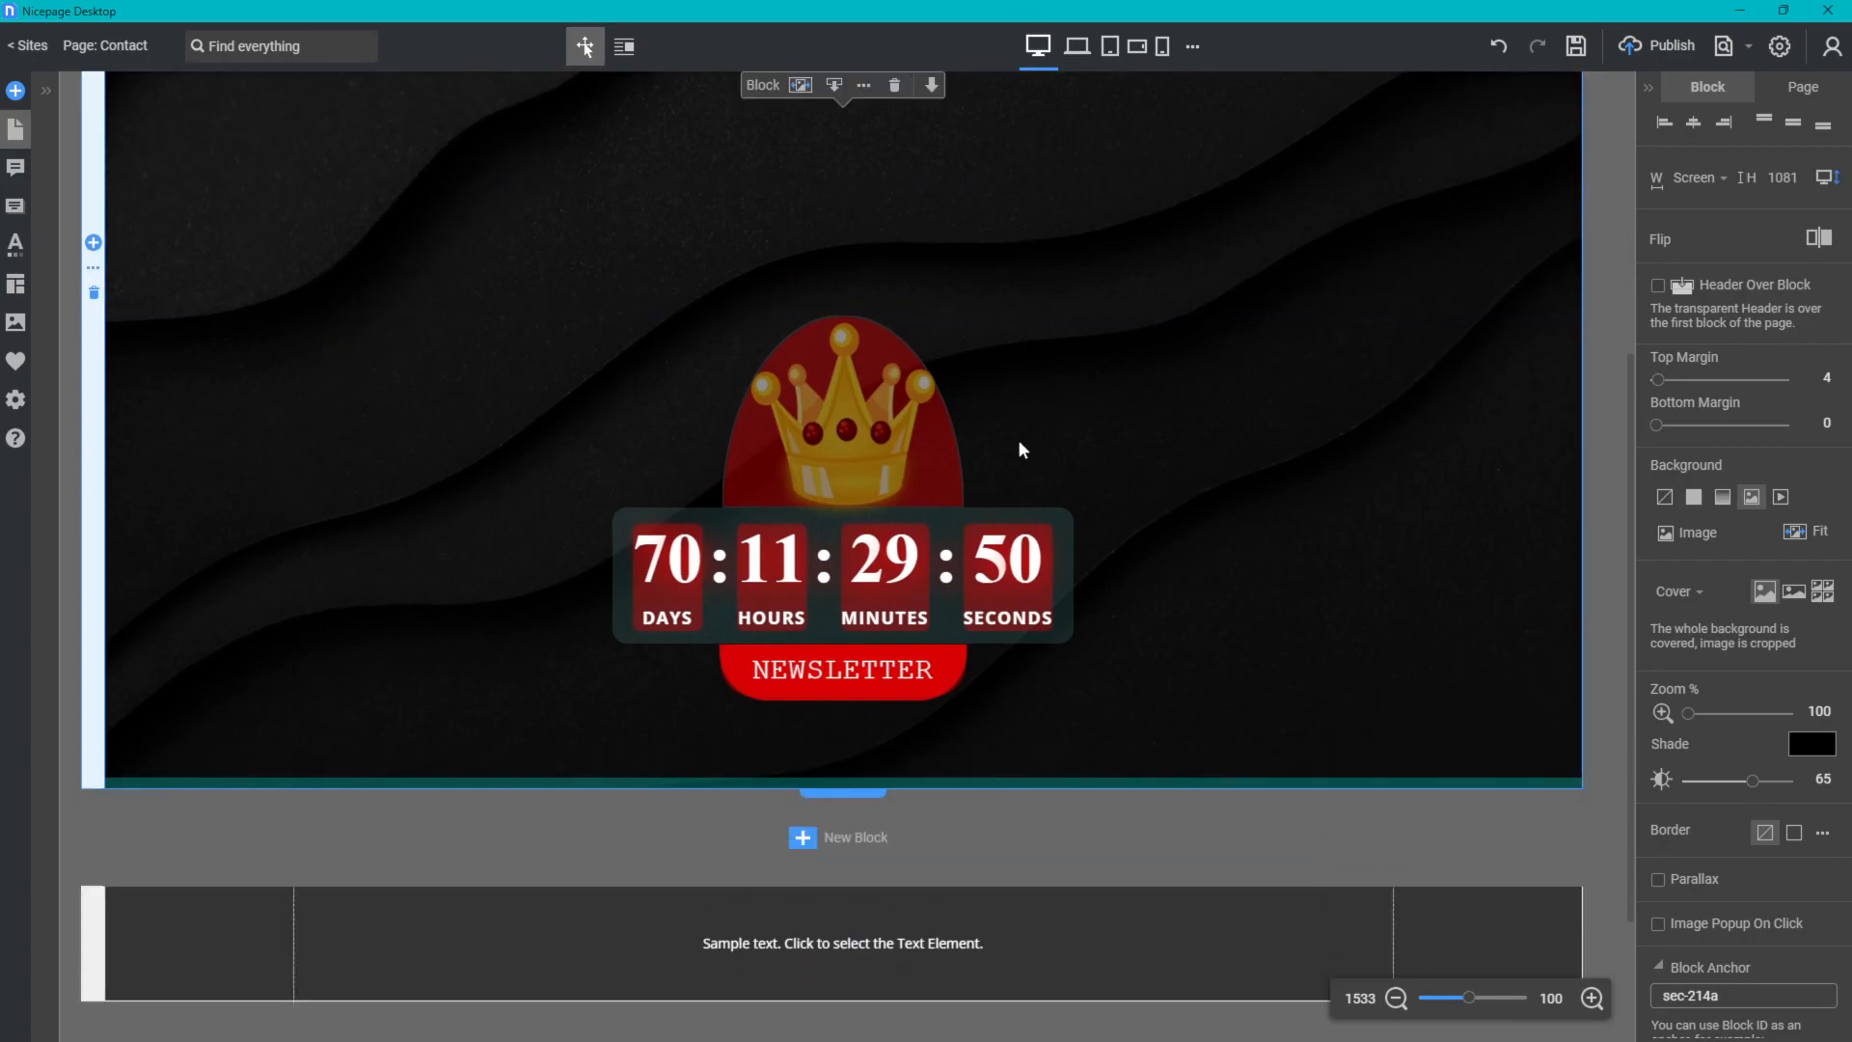
{"action": "scroll", "coordinate": [1154, 521], "scroll_direction": "up", "scroll_amount": 3}
{"action": "scroll", "coordinate": [956, 533], "scroll_direction": "up", "scroll_amount": 2}
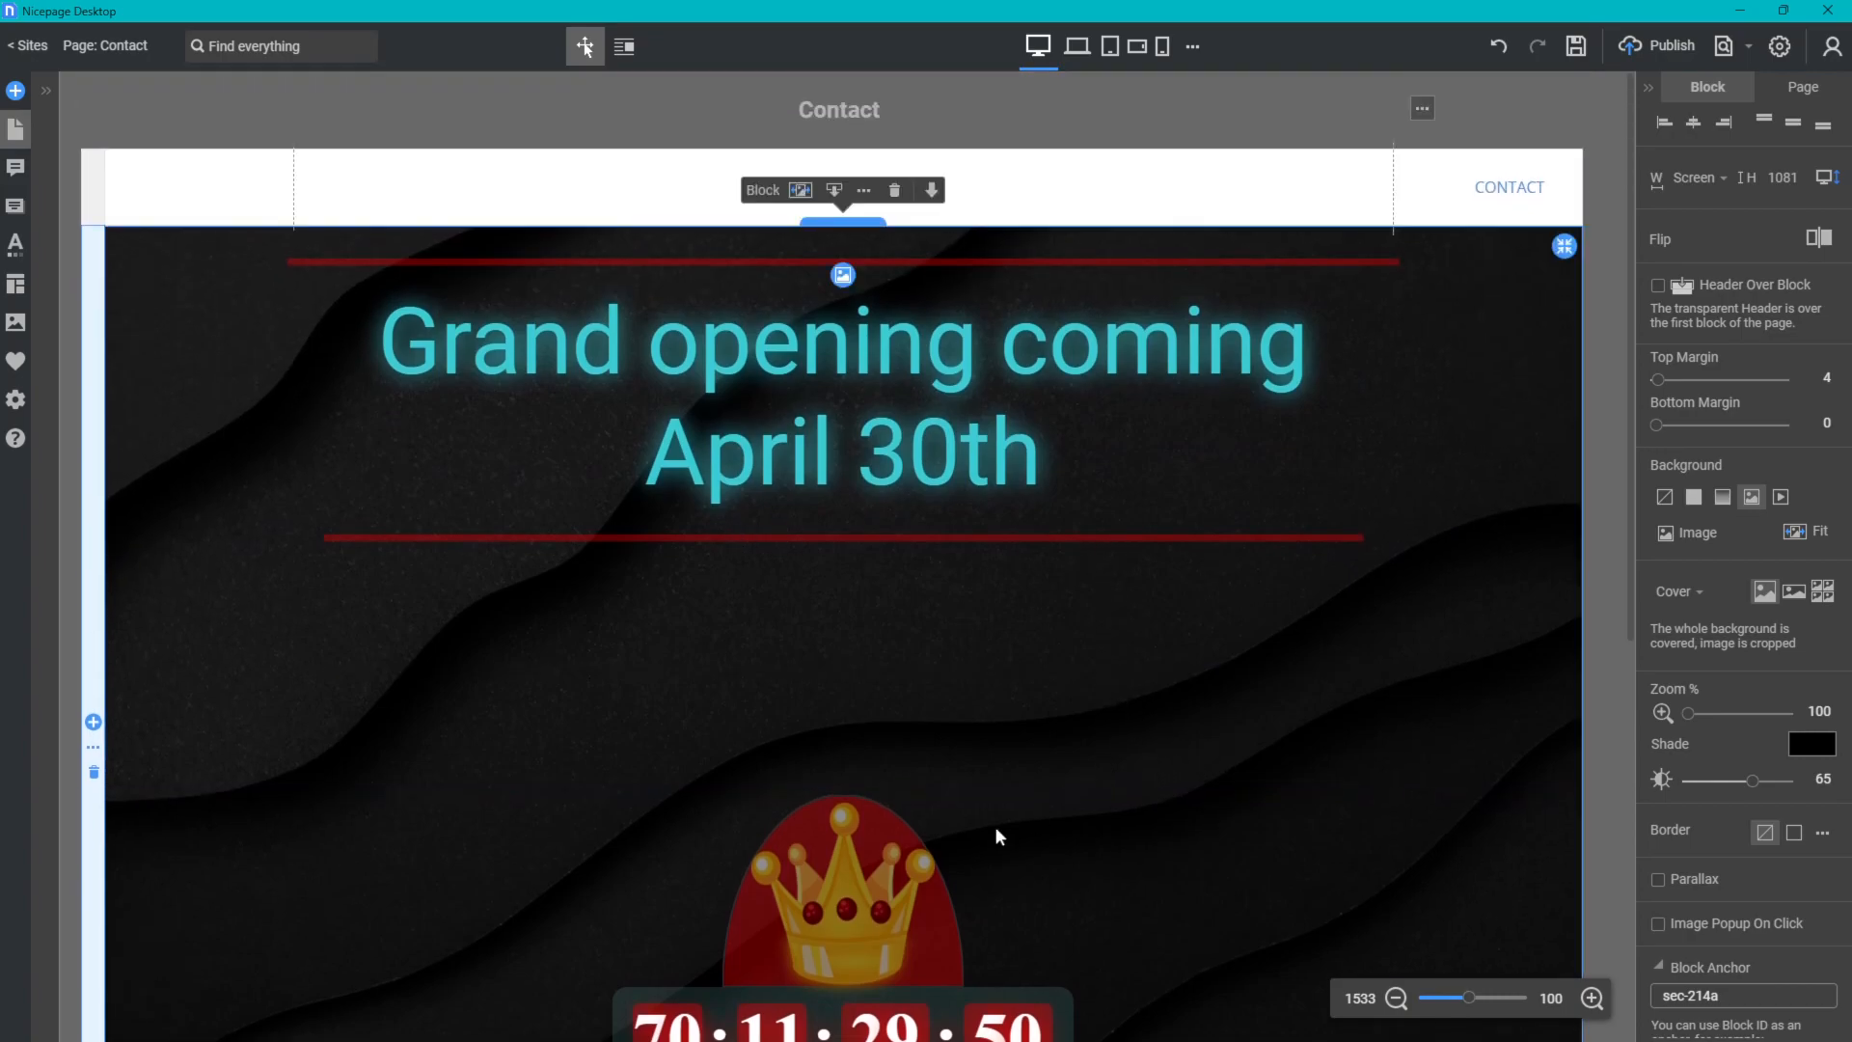
- Save the page, then change the header menu to the hamburger style and enlarge it to 112 by 72
{"action": "key", "text": "ctrl+s"}
{"action": "left_click", "coordinate": [1500, 188]}
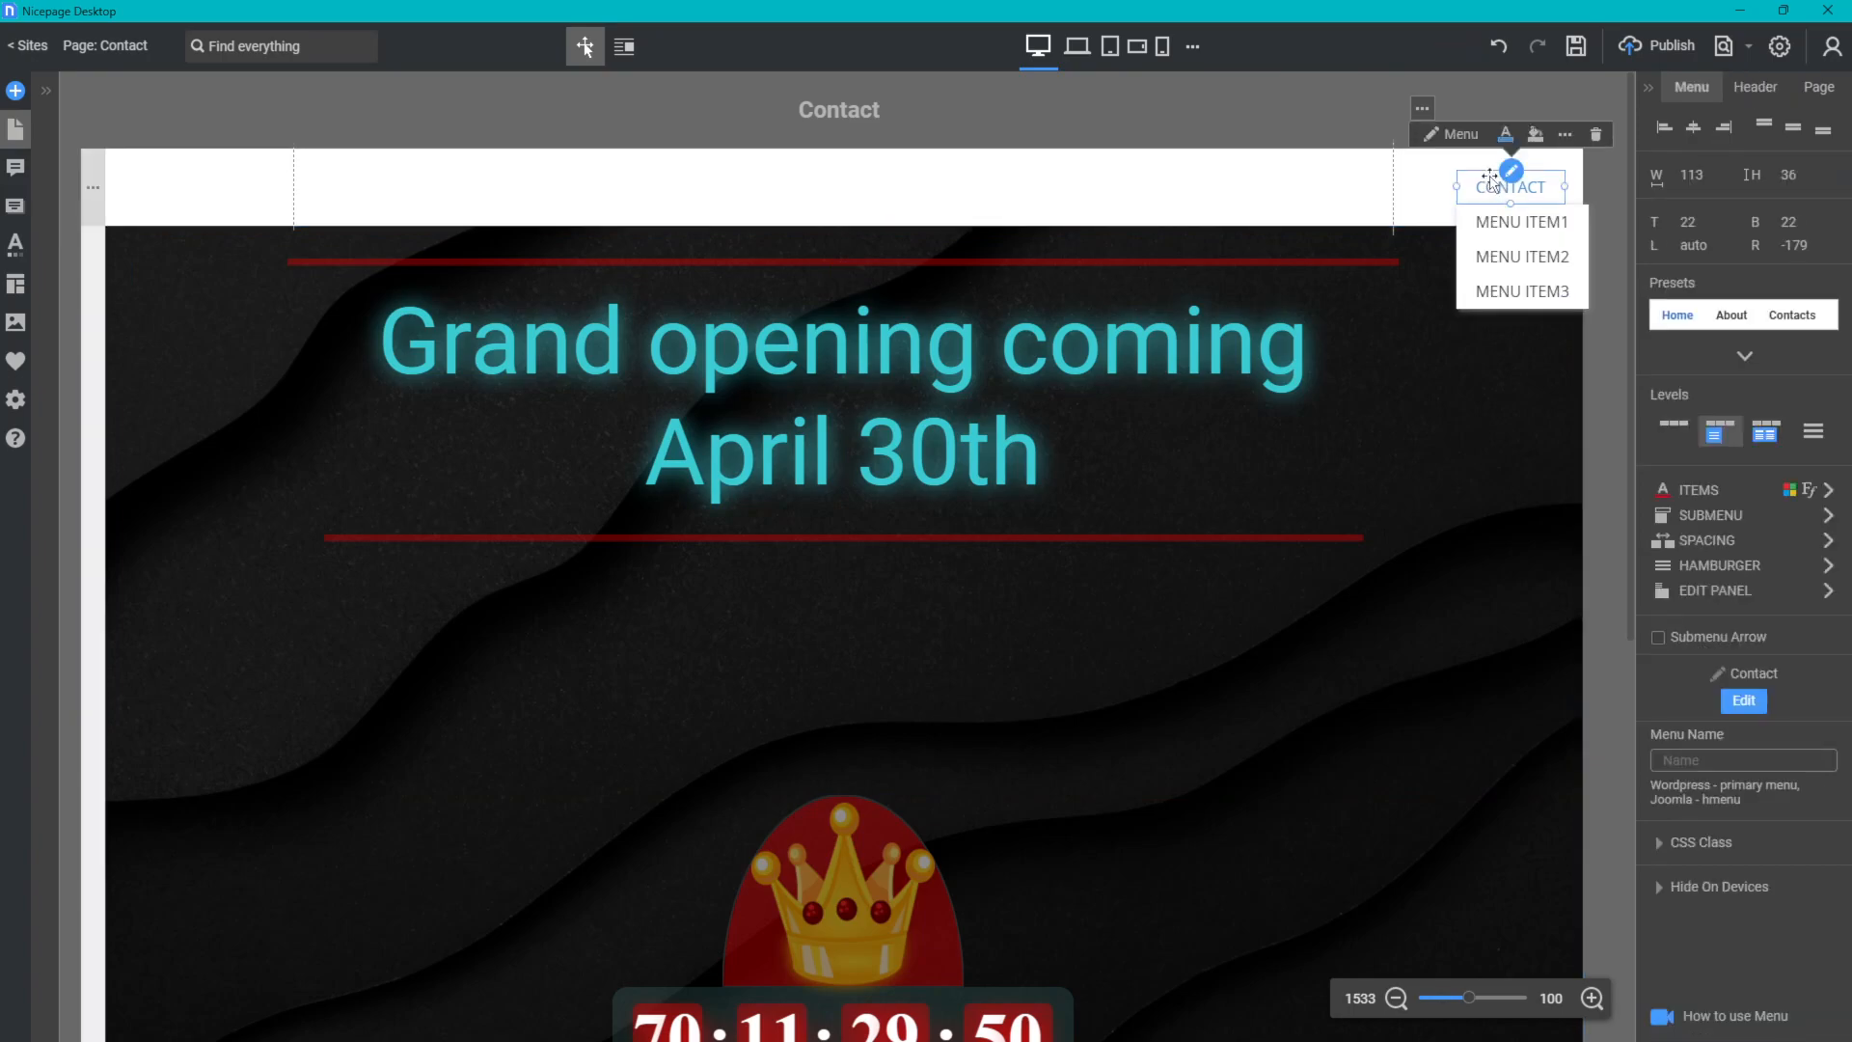
{"action": "left_click", "coordinate": [1813, 431]}
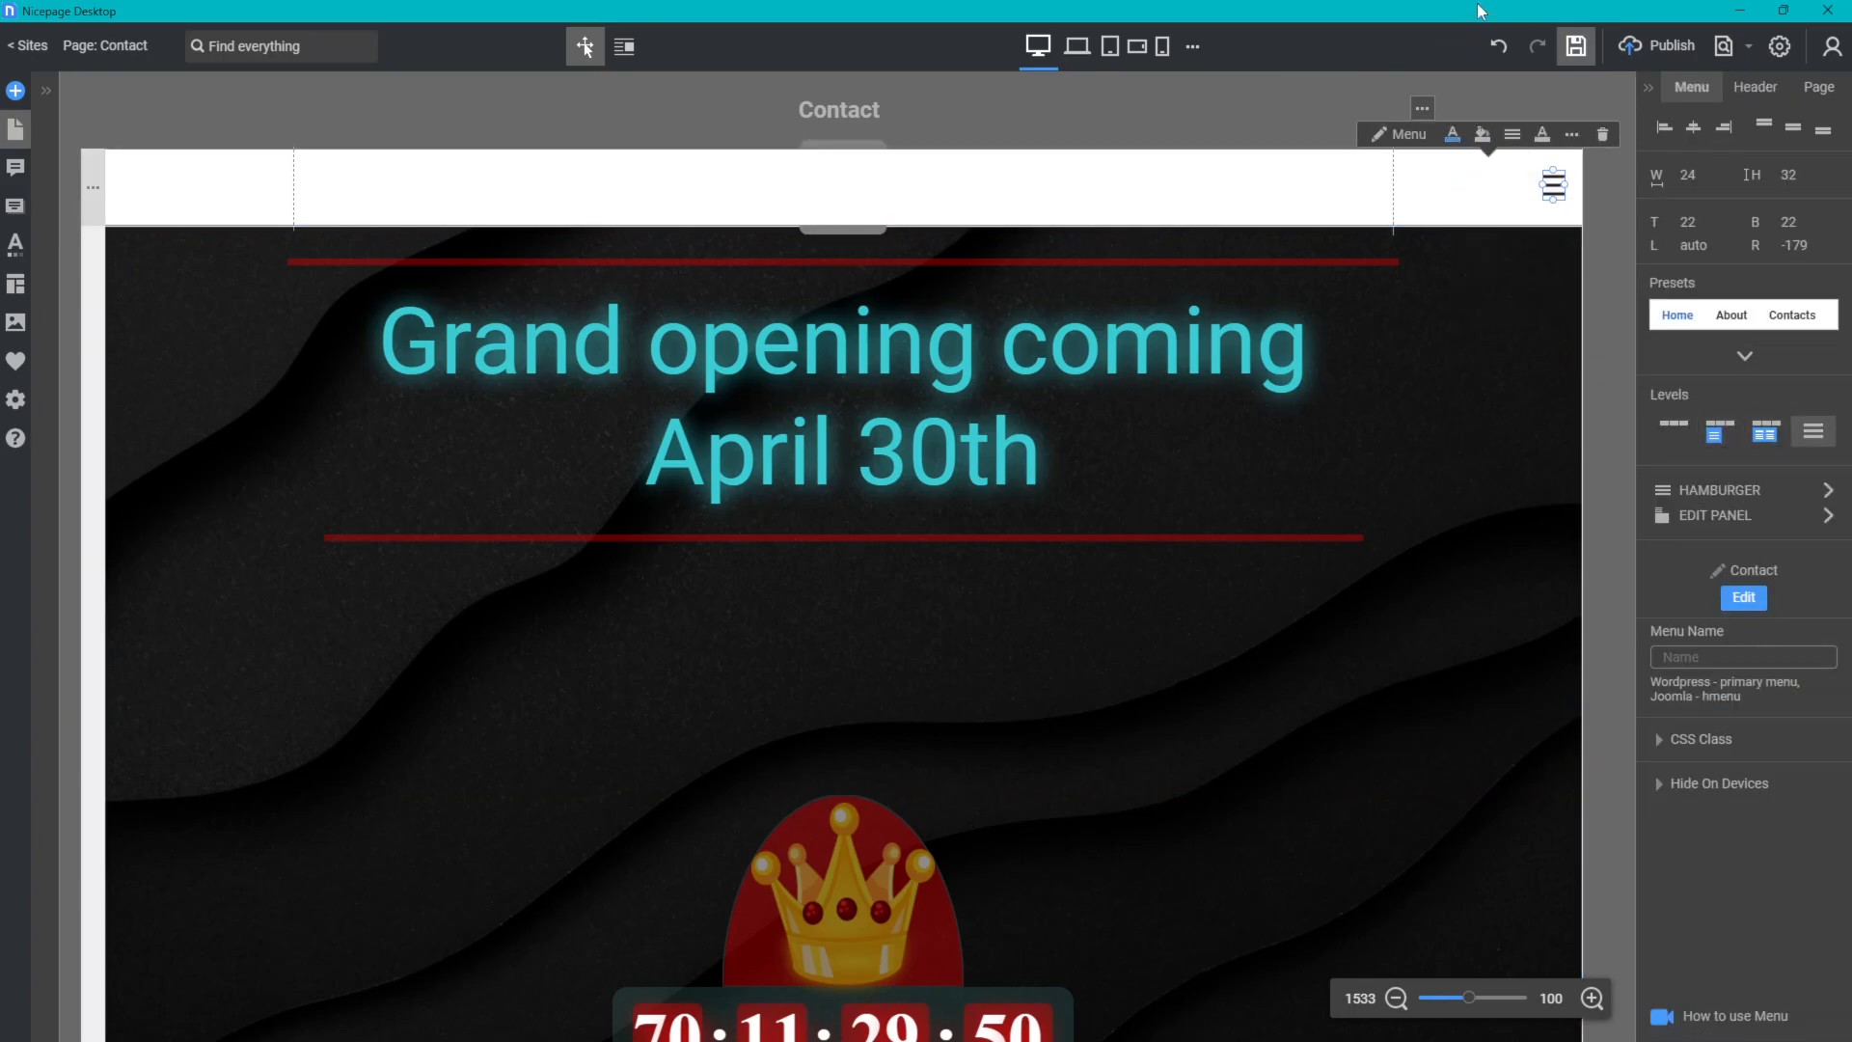
{"action": "left_click_drag", "start_coordinate": [1540, 185], "coordinate": [1519, 251]}
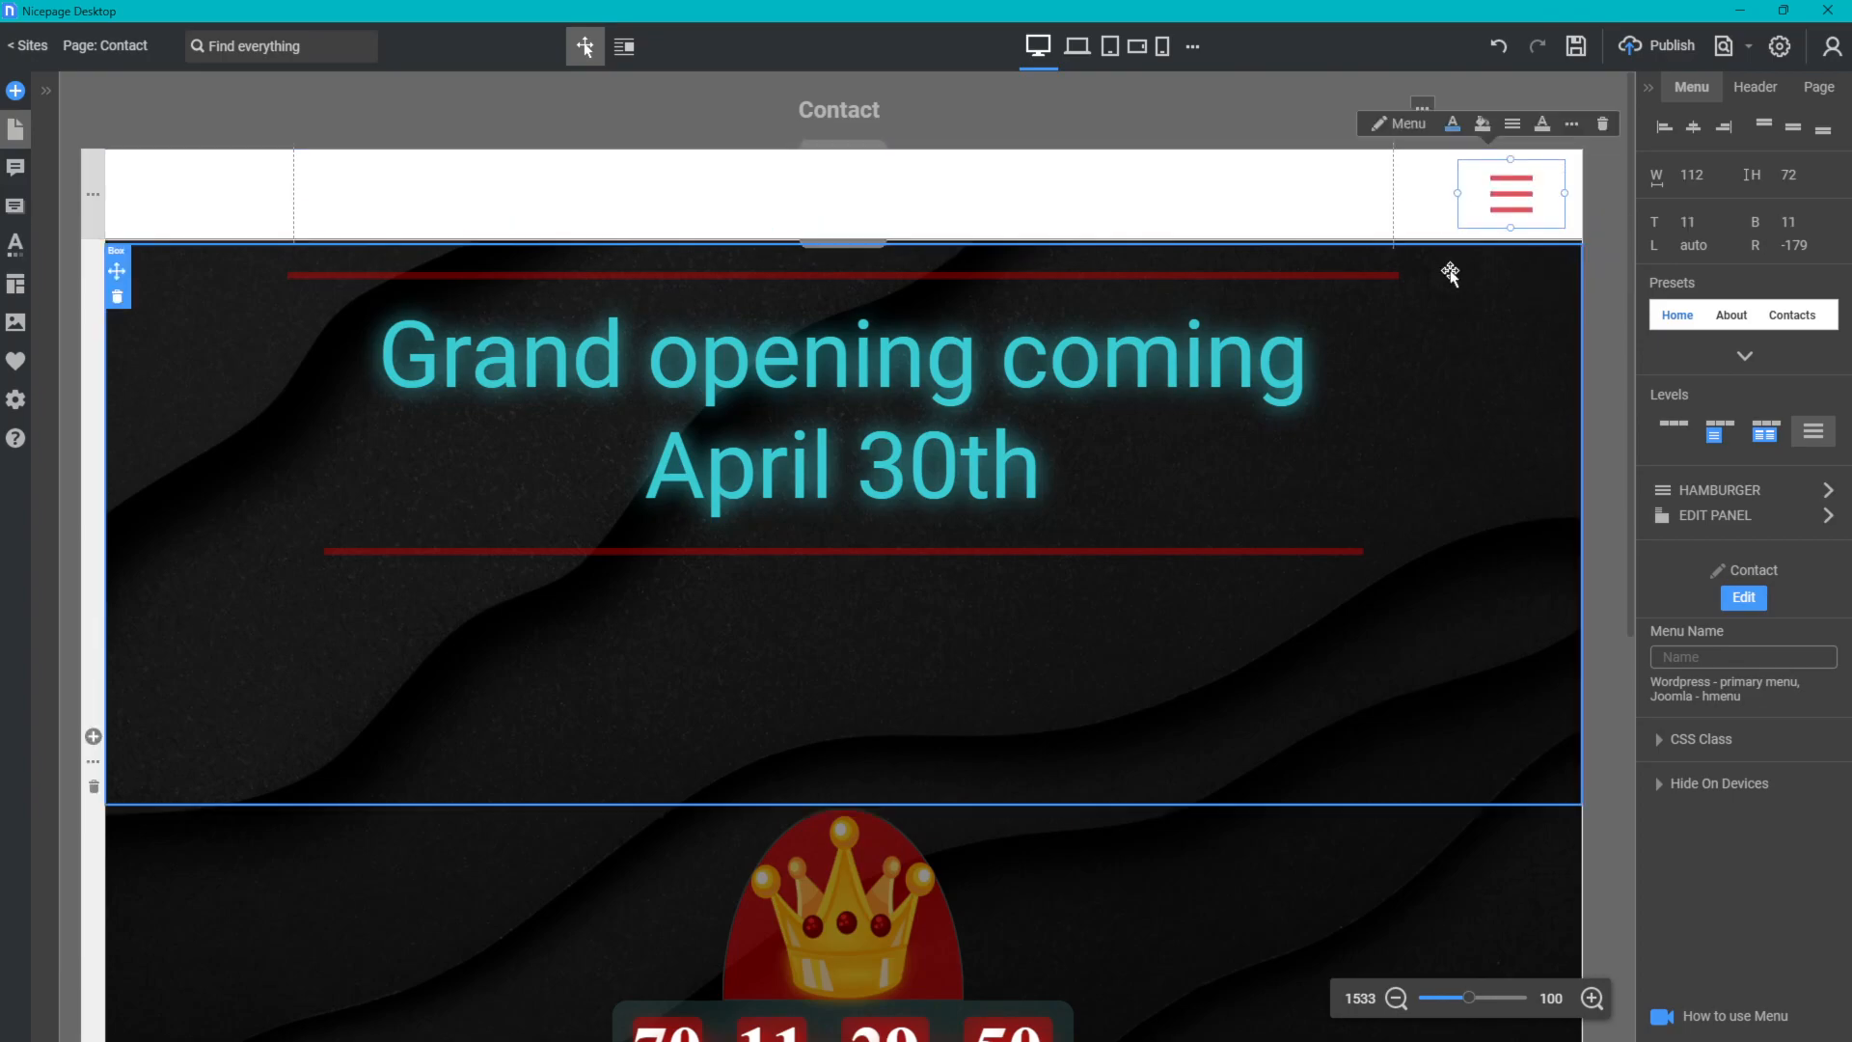
- Nudge the crown image slightly leftward over its red backdrop above the countdown
{"action": "left_click", "coordinate": [1084, 859]}
{"action": "mouse_move", "coordinate": [829, 878]}
{"action": "left_mouse_down"}
{"action": "mouse_move", "coordinate": [307, 786]}
{"action": "mouse_move", "coordinate": [611, 531]}
{"action": "mouse_move", "coordinate": [1227, 303]}
{"action": "mouse_move", "coordinate": [174, 200]}
{"action": "mouse_move", "coordinate": [1058, 177]}
{"action": "mouse_move", "coordinate": [1241, 463]}
{"action": "mouse_move", "coordinate": [402, 640]}
{"action": "mouse_move", "coordinate": [913, 794]}
{"action": "mouse_move", "coordinate": [980, 743]}
{"action": "mouse_move", "coordinate": [744, 880]}
{"action": "mouse_move", "coordinate": [820, 892]}
{"action": "left_mouse_up"}
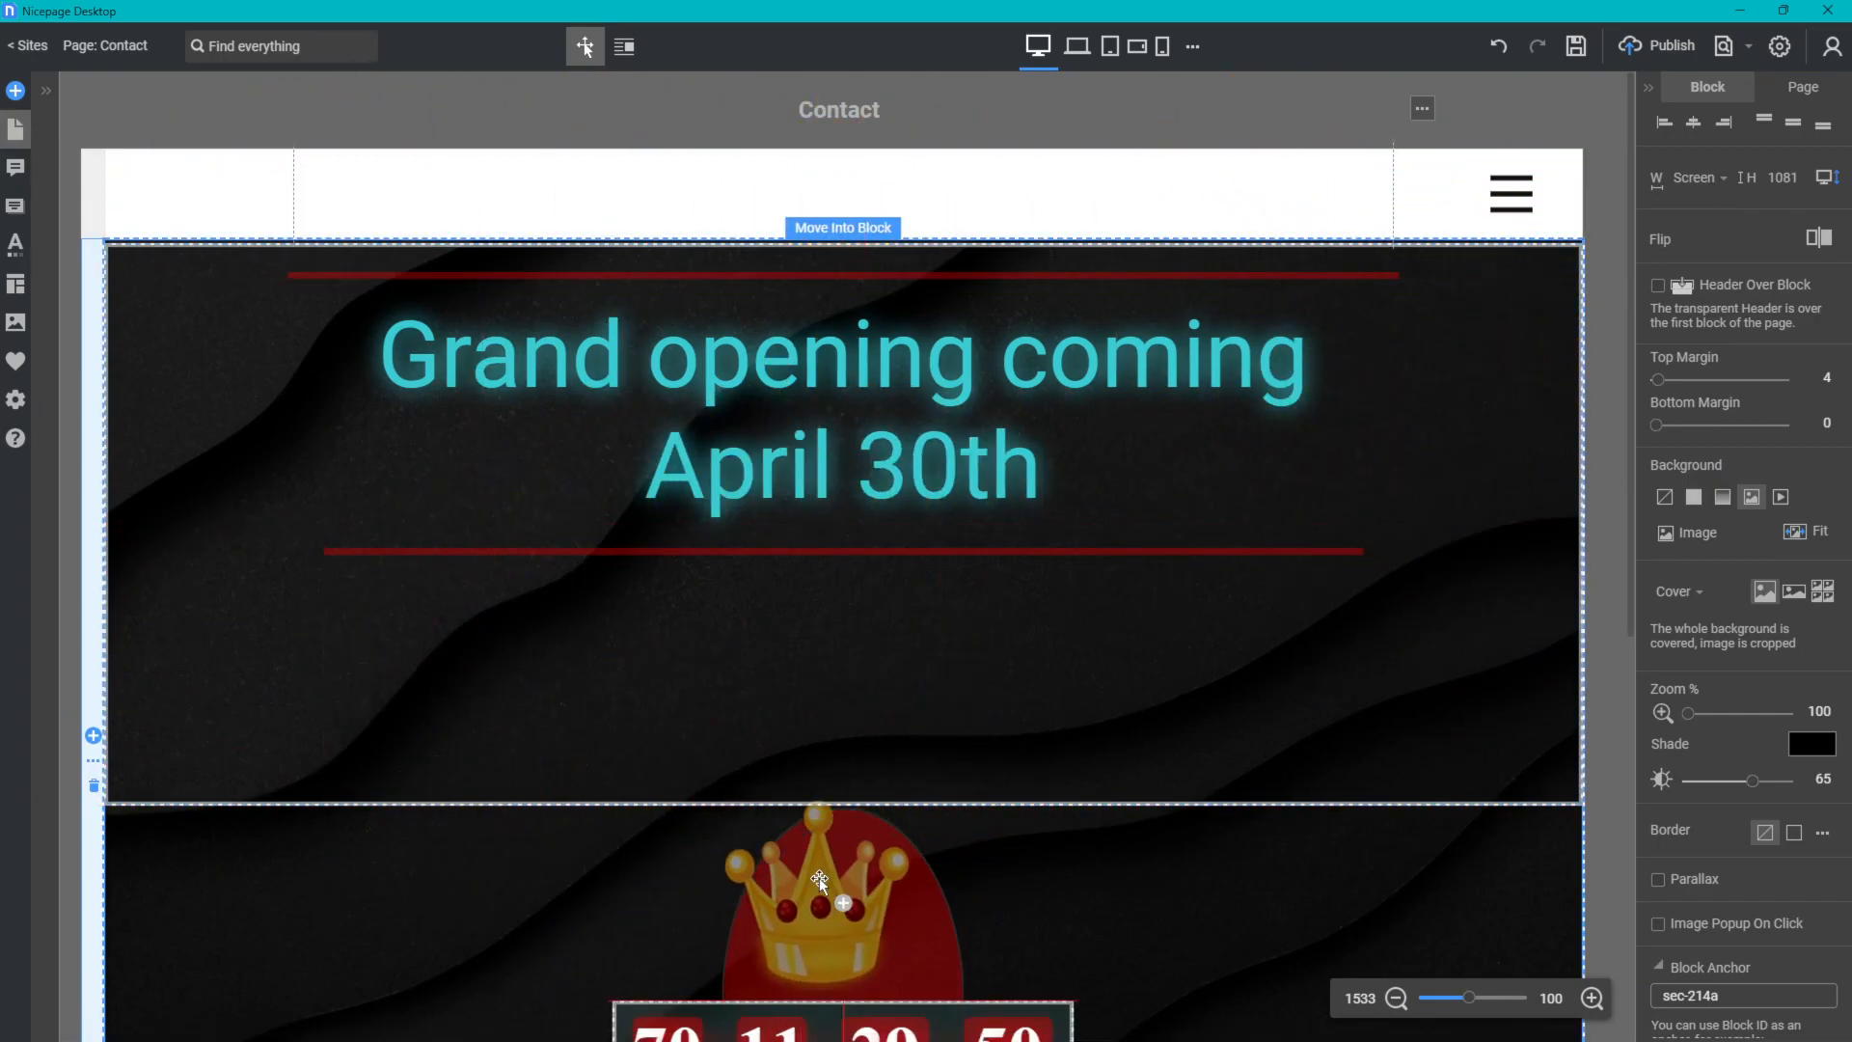
- Open the Account Home Page of the TEAM PGI site and examine its crown, countdown and header menu layout in the desktop views
{"action": "left_click", "coordinate": [40, 58]}
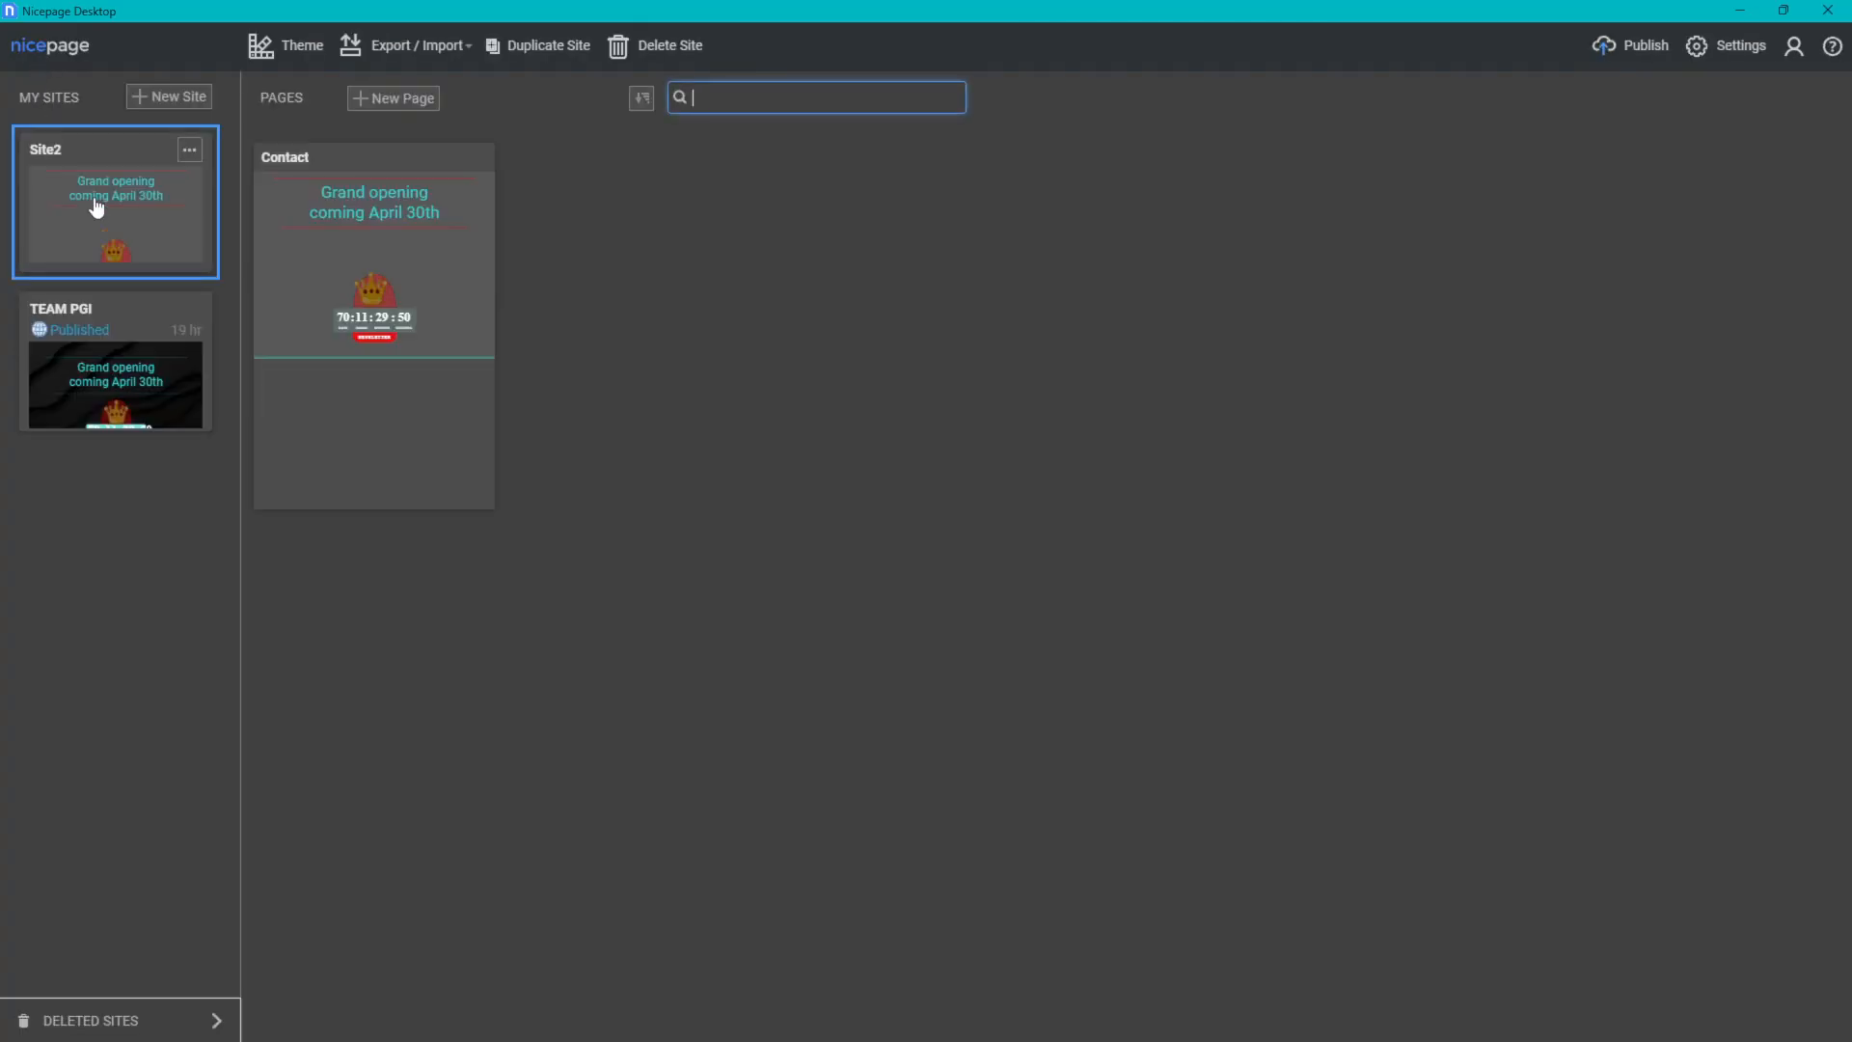
{"action": "left_click", "coordinate": [83, 400]}
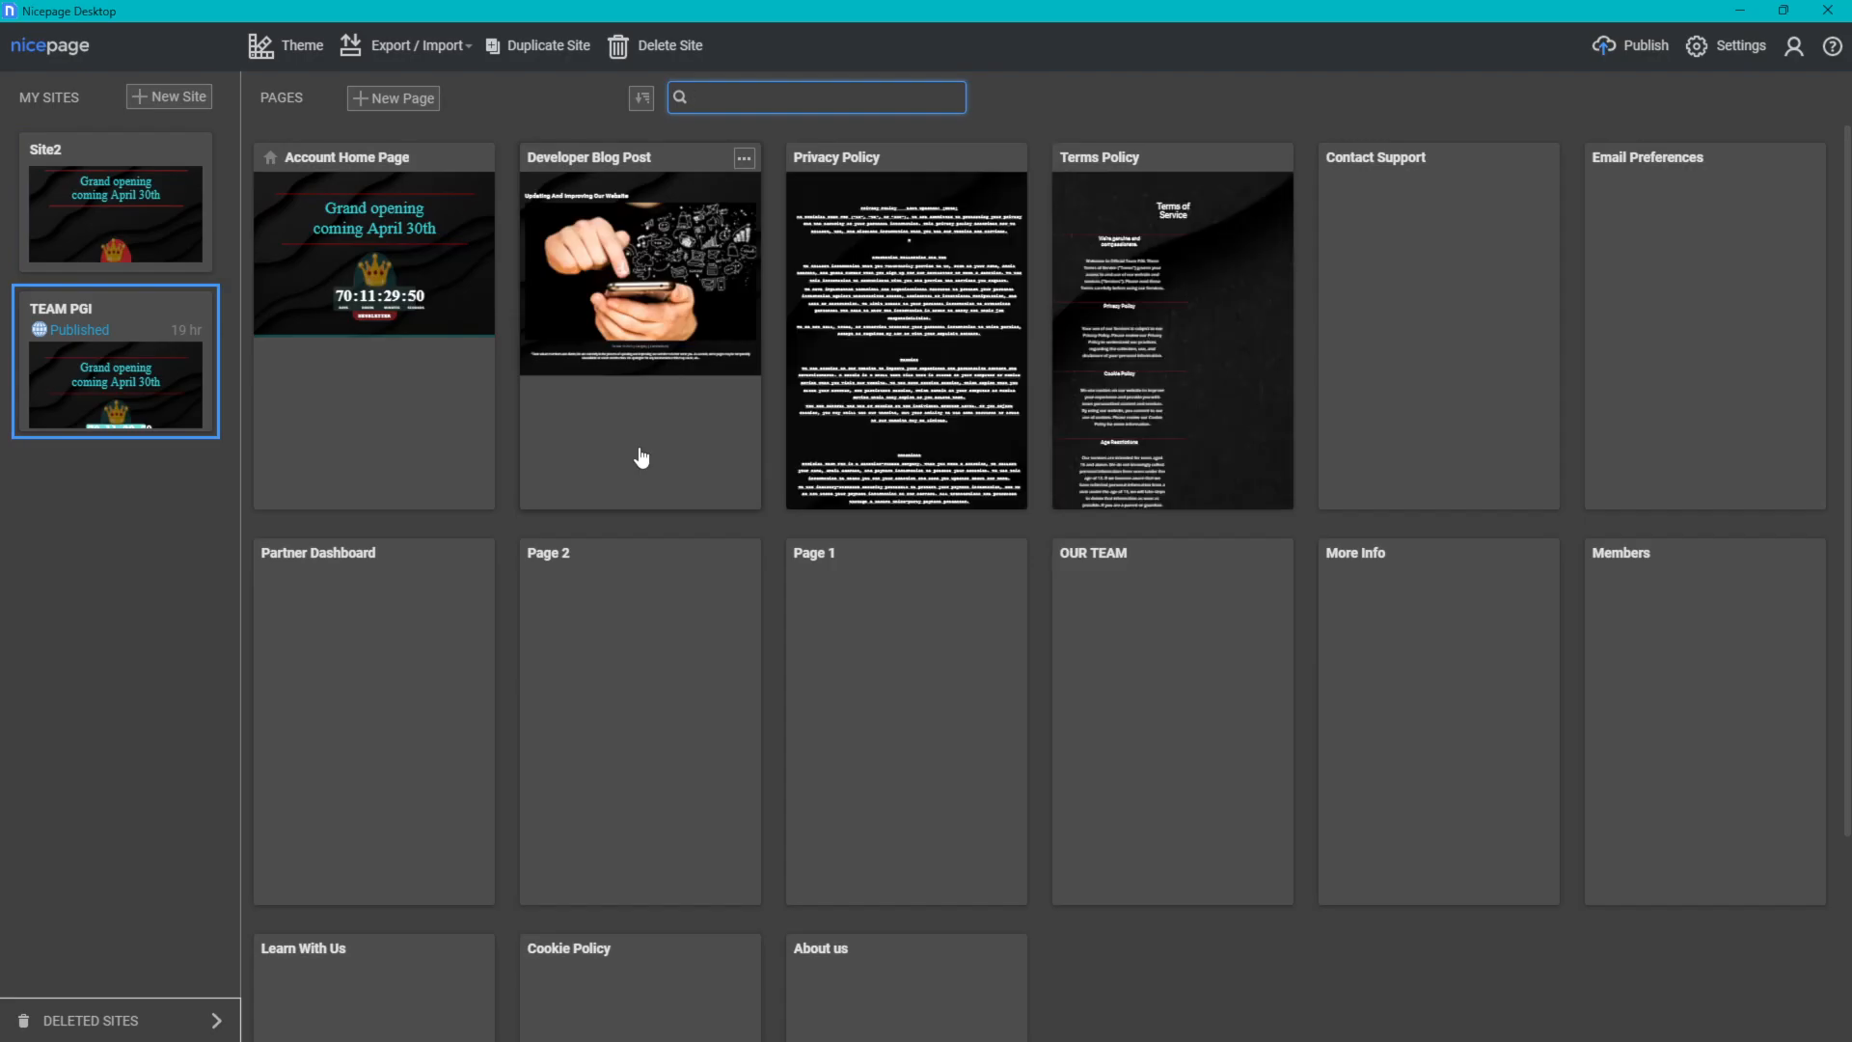
{"action": "left_click", "coordinate": [447, 313]}
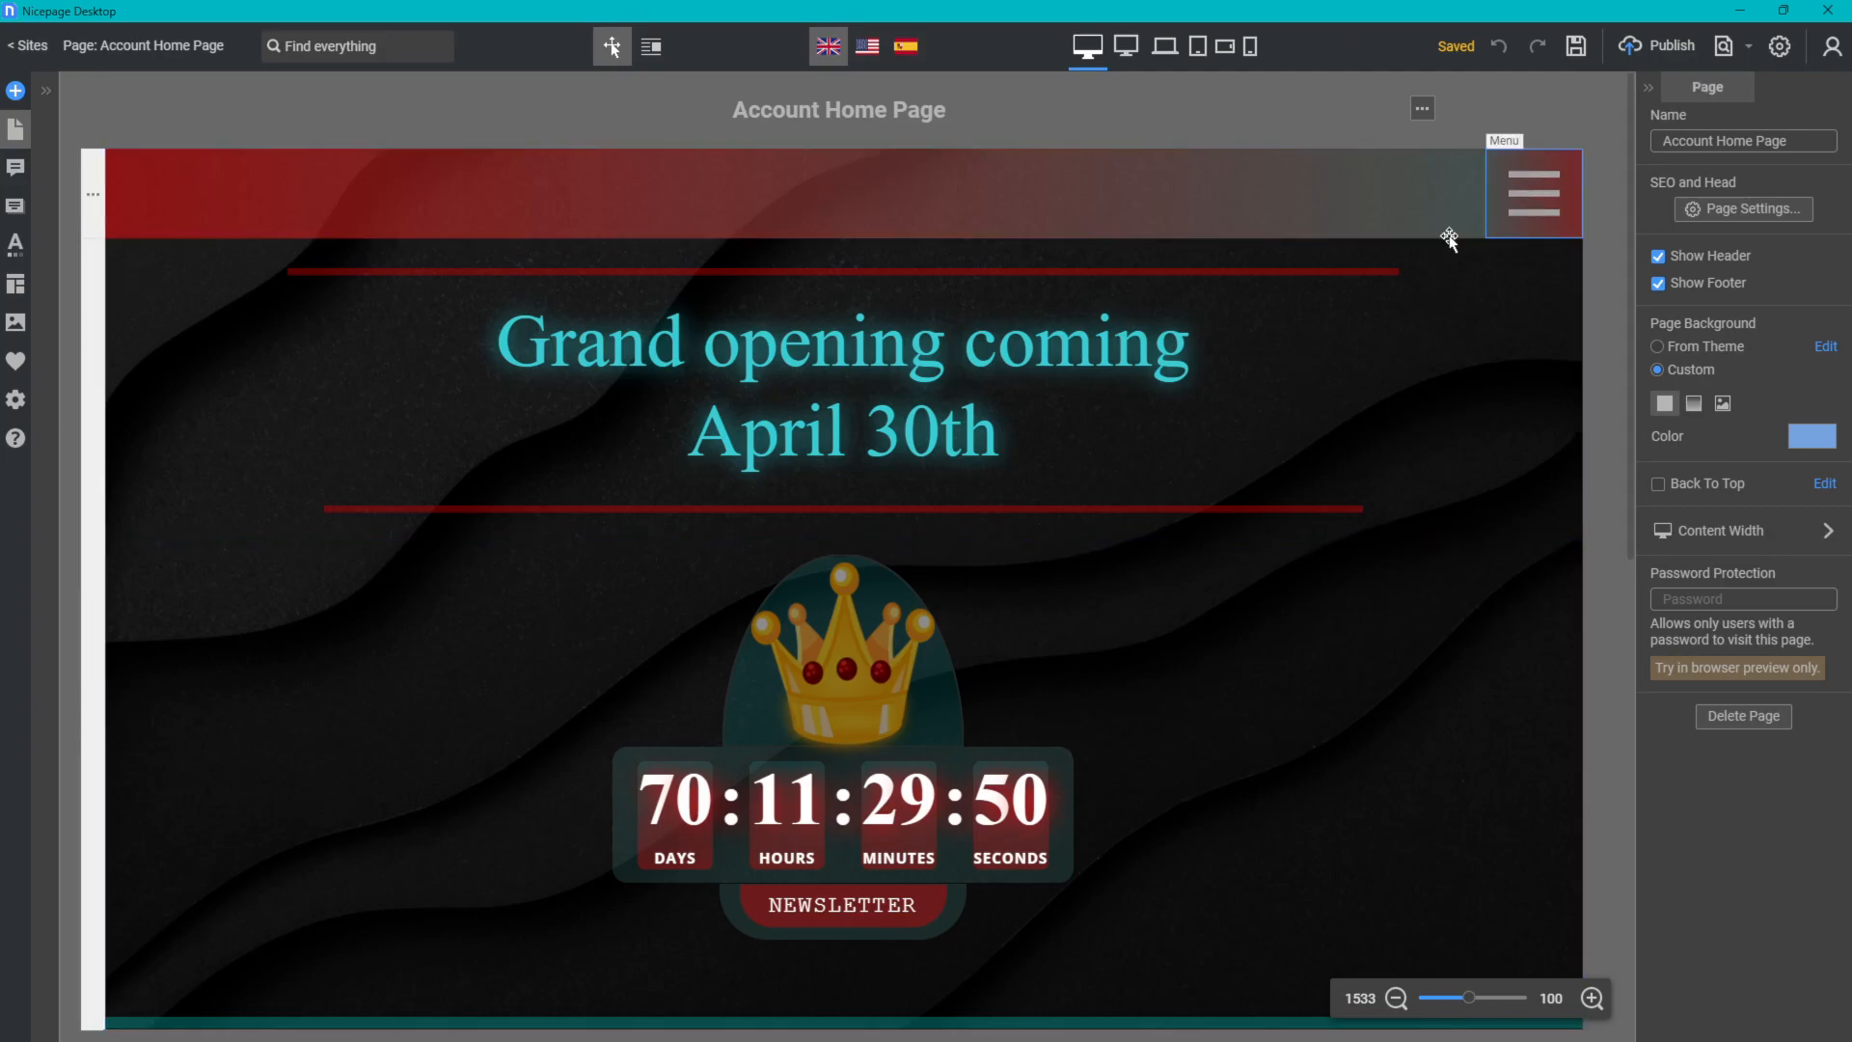
{"action": "scroll", "coordinate": [984, 550], "scroll_direction": "down", "scroll_amount": 1}
{"action": "left_click", "coordinate": [994, 552]}
{"action": "left_click_drag", "start_coordinate": [994, 552], "coordinate": [977, 639]}
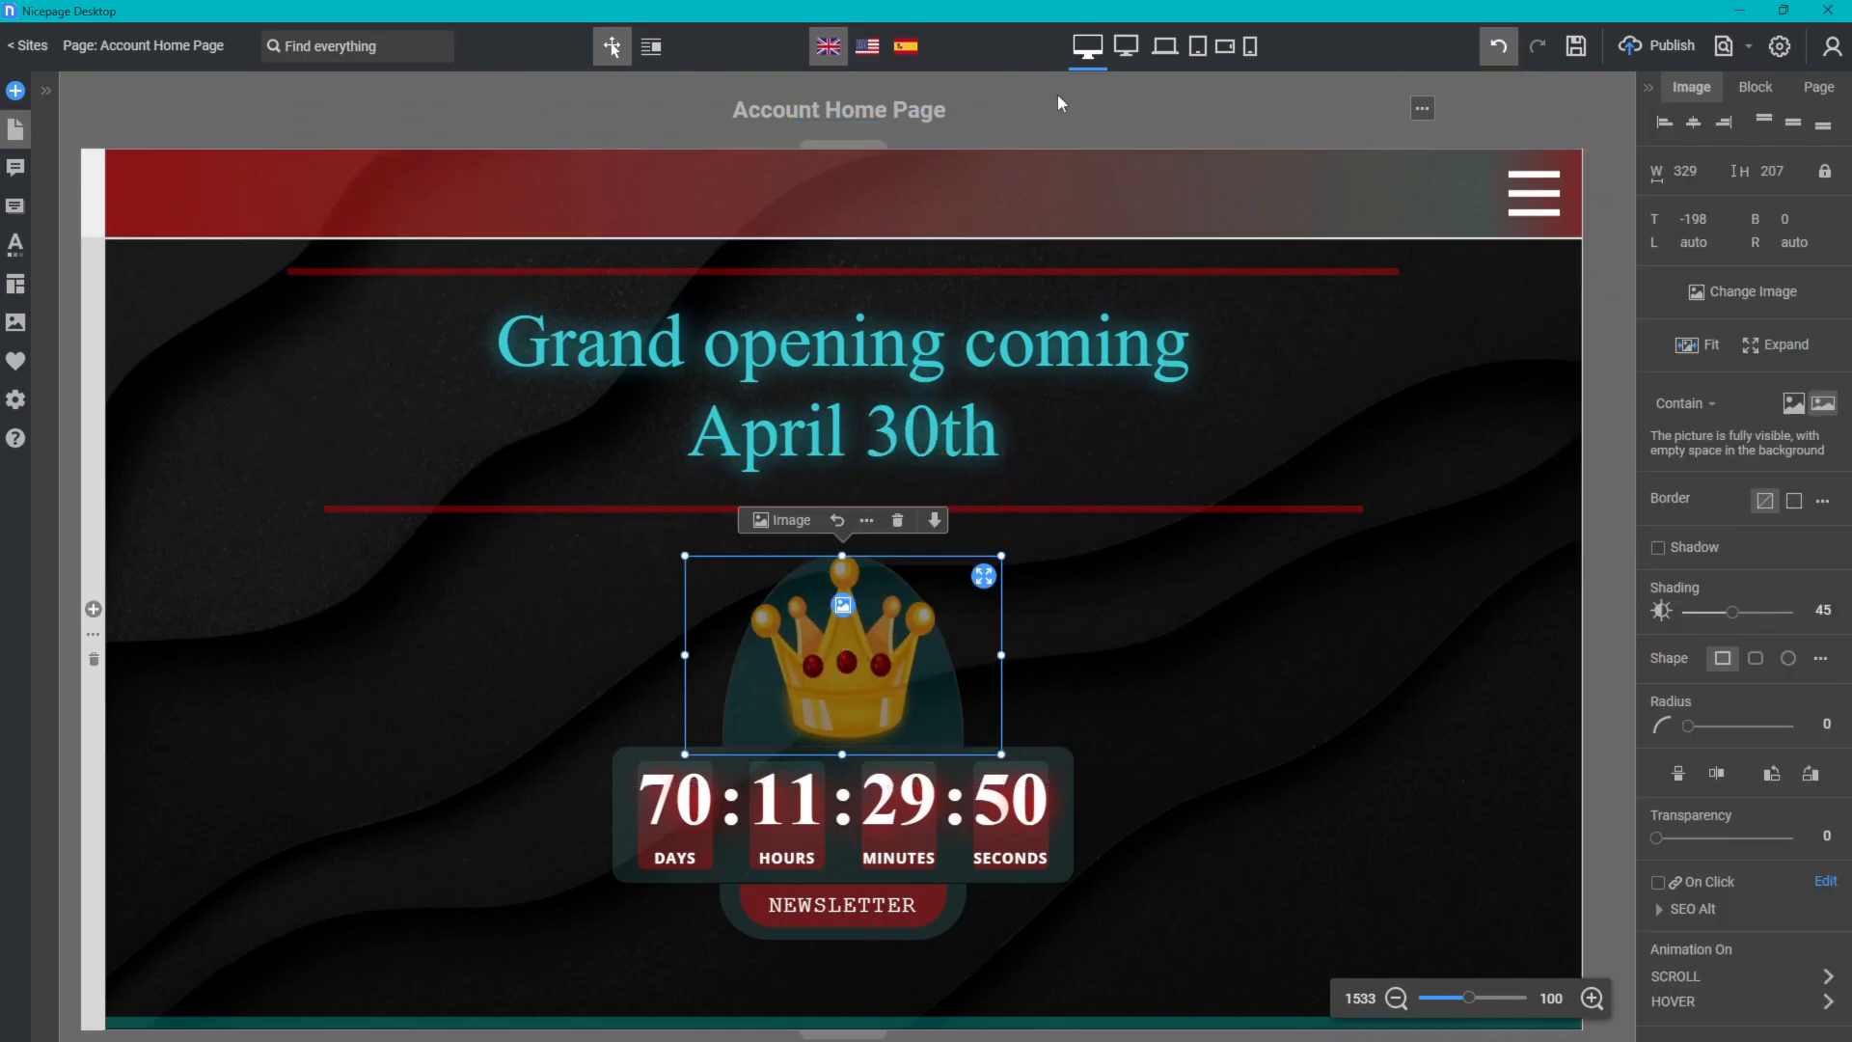
{"action": "left_click", "coordinate": [1126, 50]}
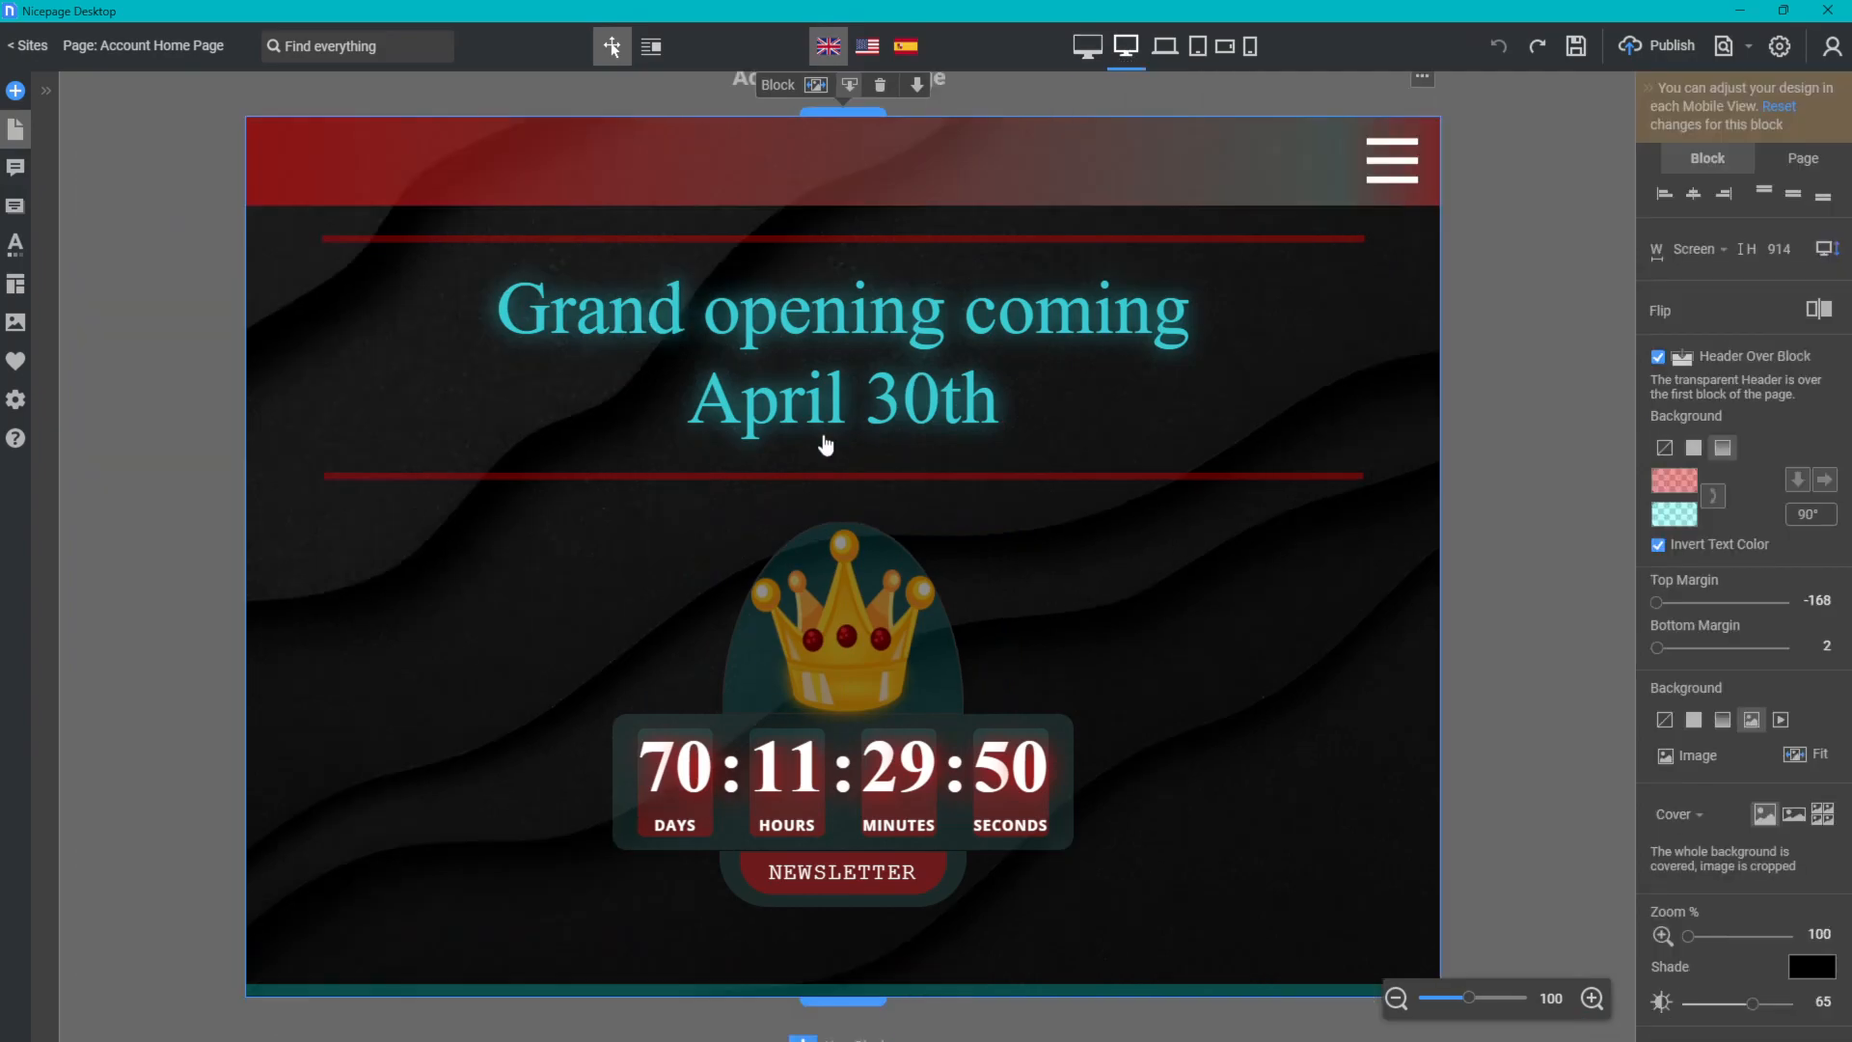
{"action": "left_click_drag", "start_coordinate": [548, 230], "coordinate": [849, 633]}
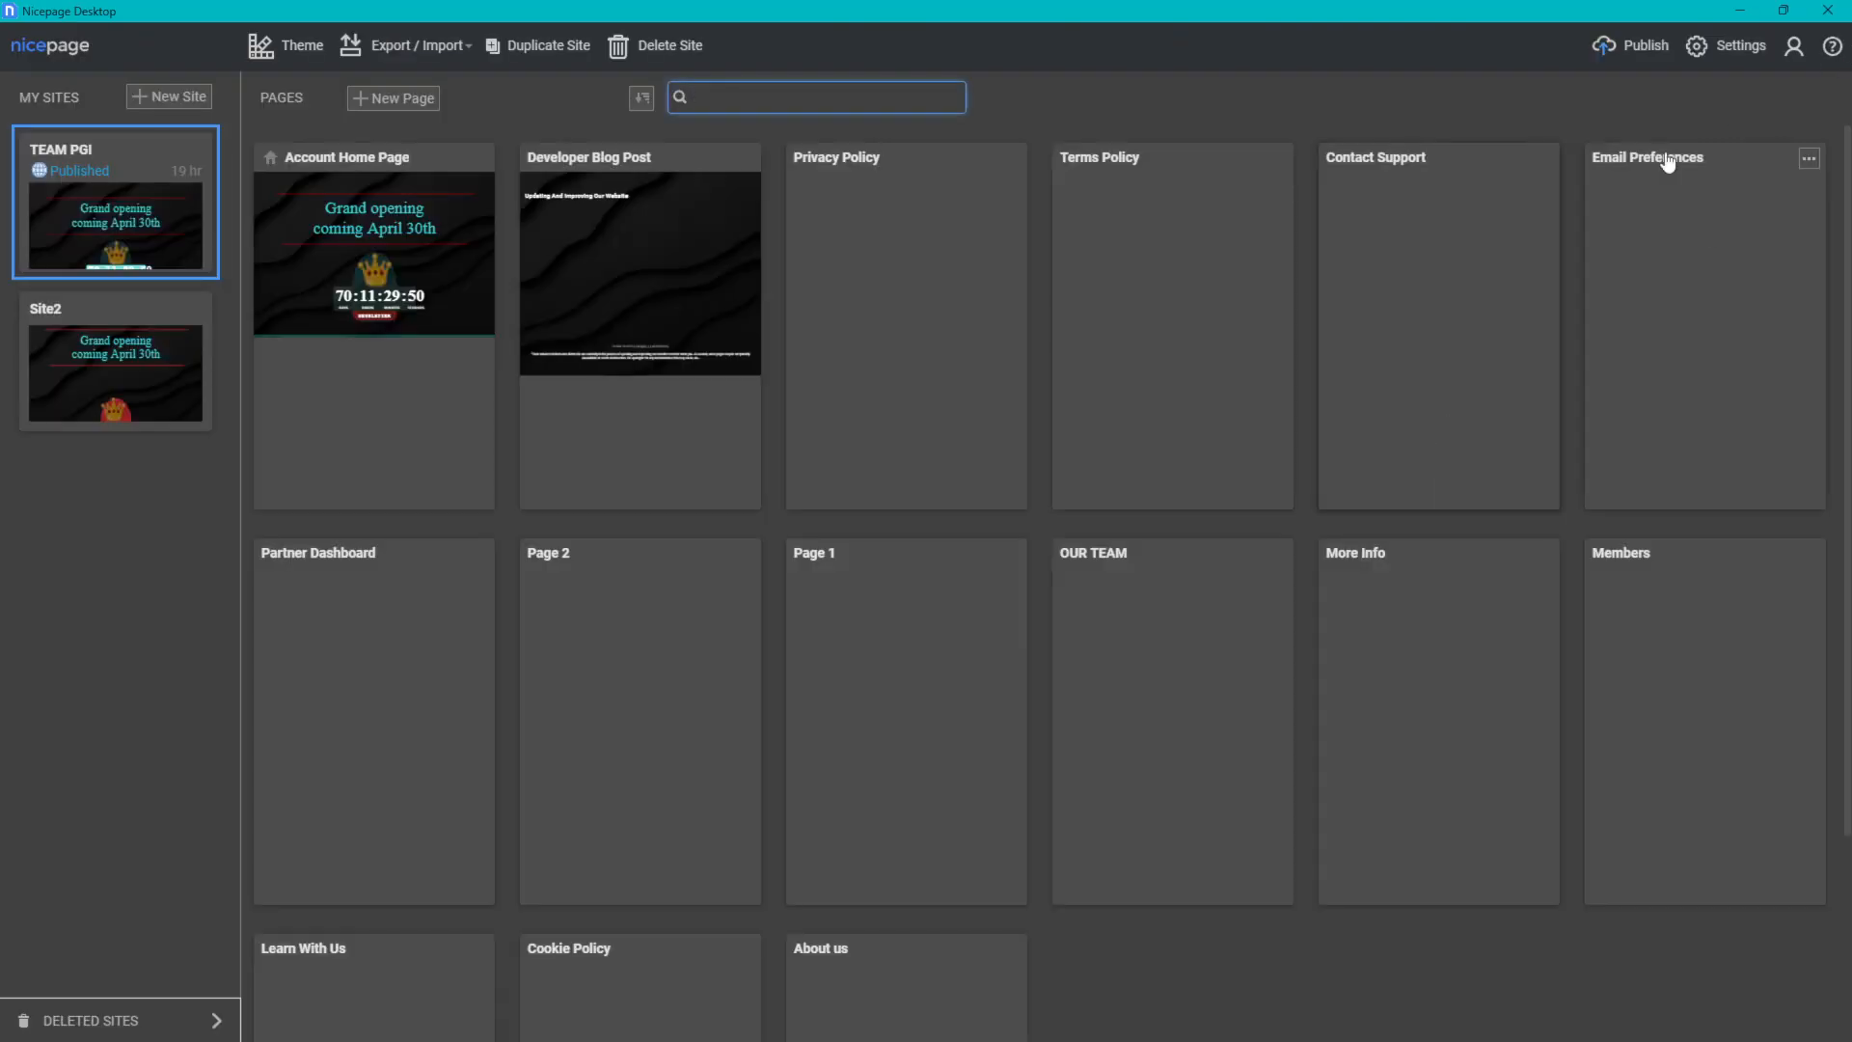
- Reopen the Contact page of Site2 and reduce the hamburger menu's height to 64
{"action": "left_click", "coordinate": [119, 356]}
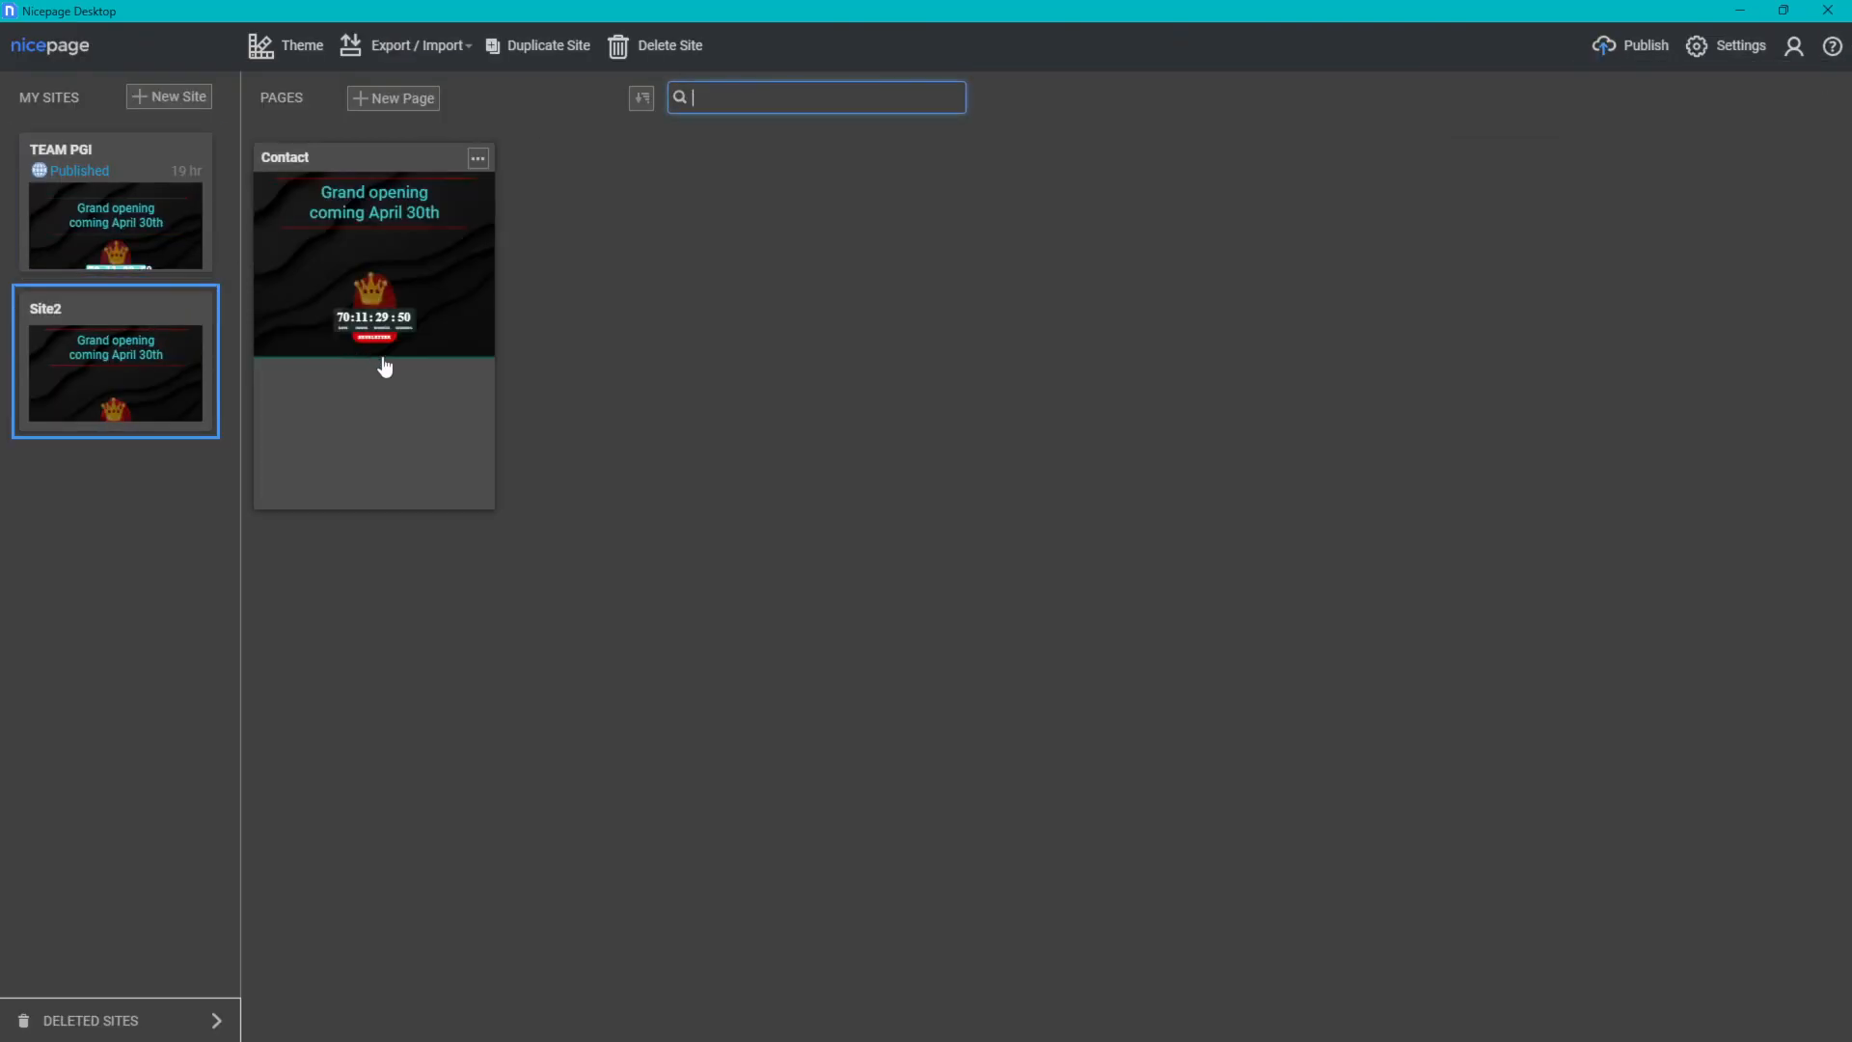
{"action": "left_click", "coordinate": [335, 277]}
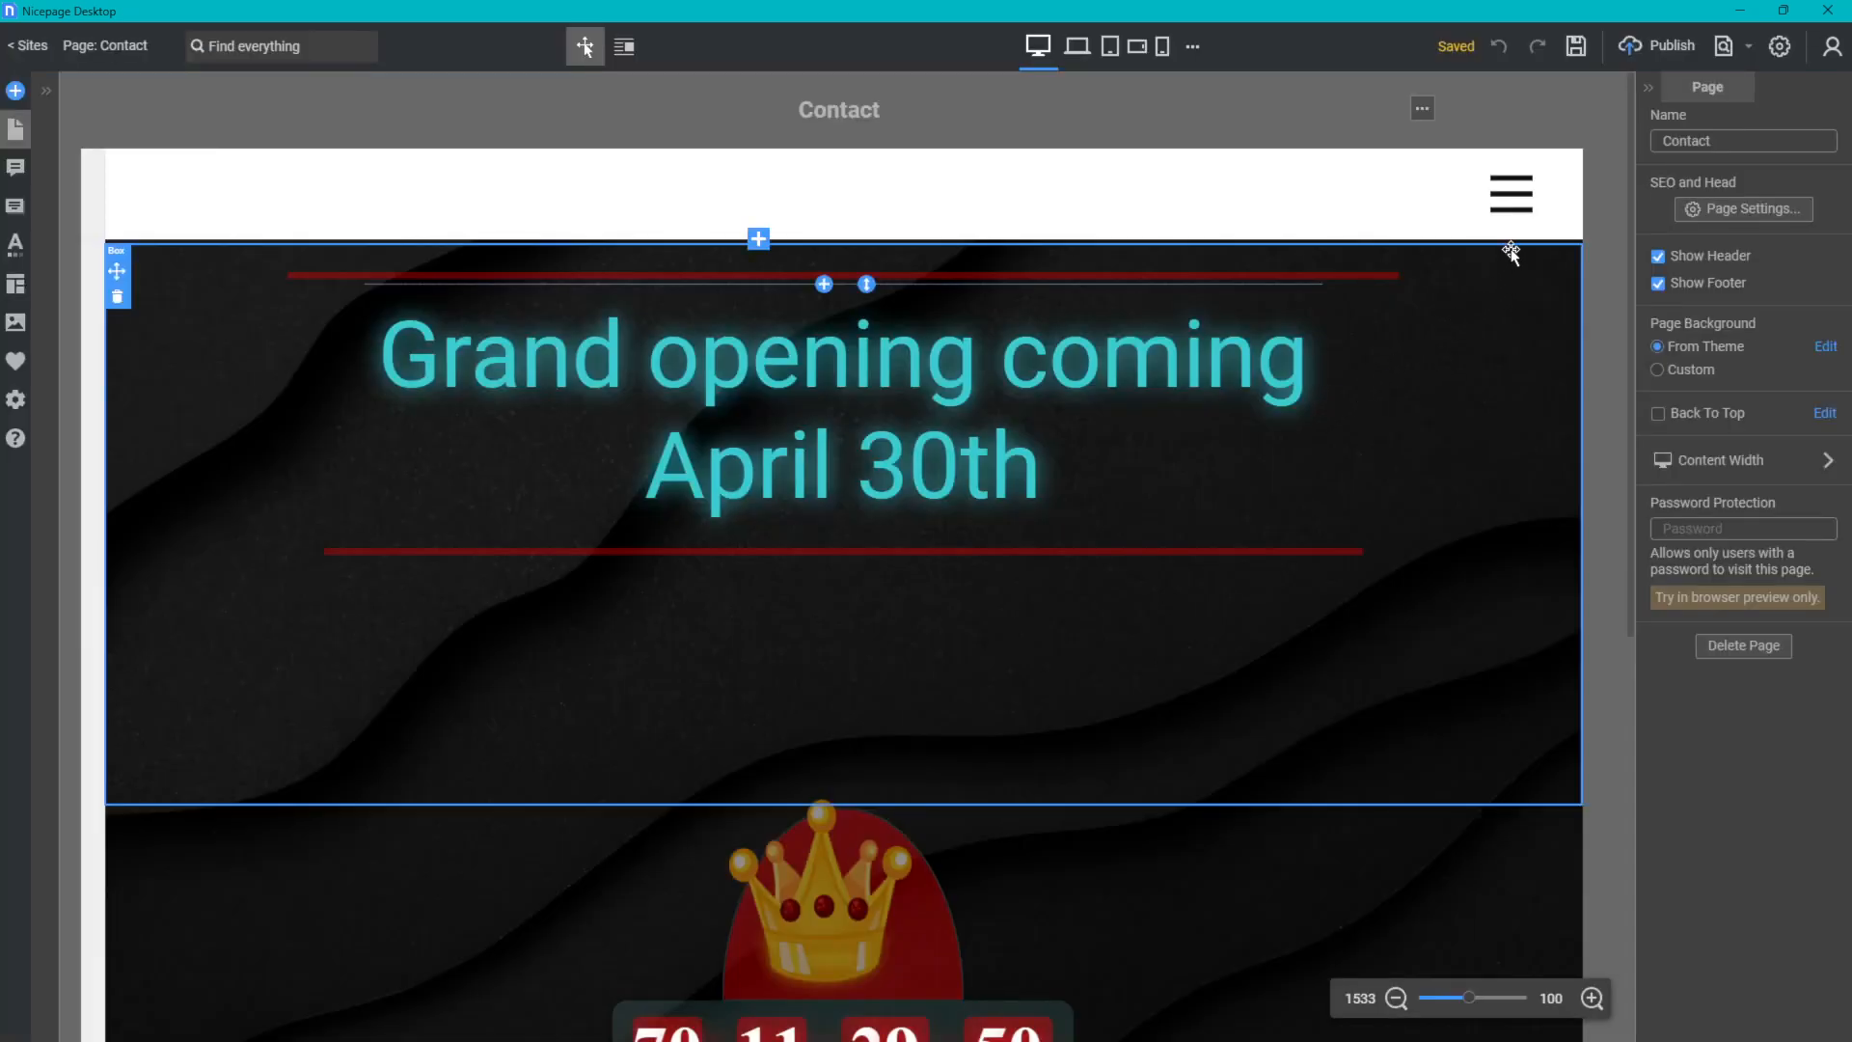
{"action": "left_click", "coordinate": [1525, 178]}
{"action": "mouse_move", "coordinate": [1511, 160]}
{"action": "left_mouse_down"}
{"action": "mouse_move", "coordinate": [1514, 188]}
{"action": "mouse_move", "coordinate": [1512, 168]}
{"action": "left_mouse_up"}
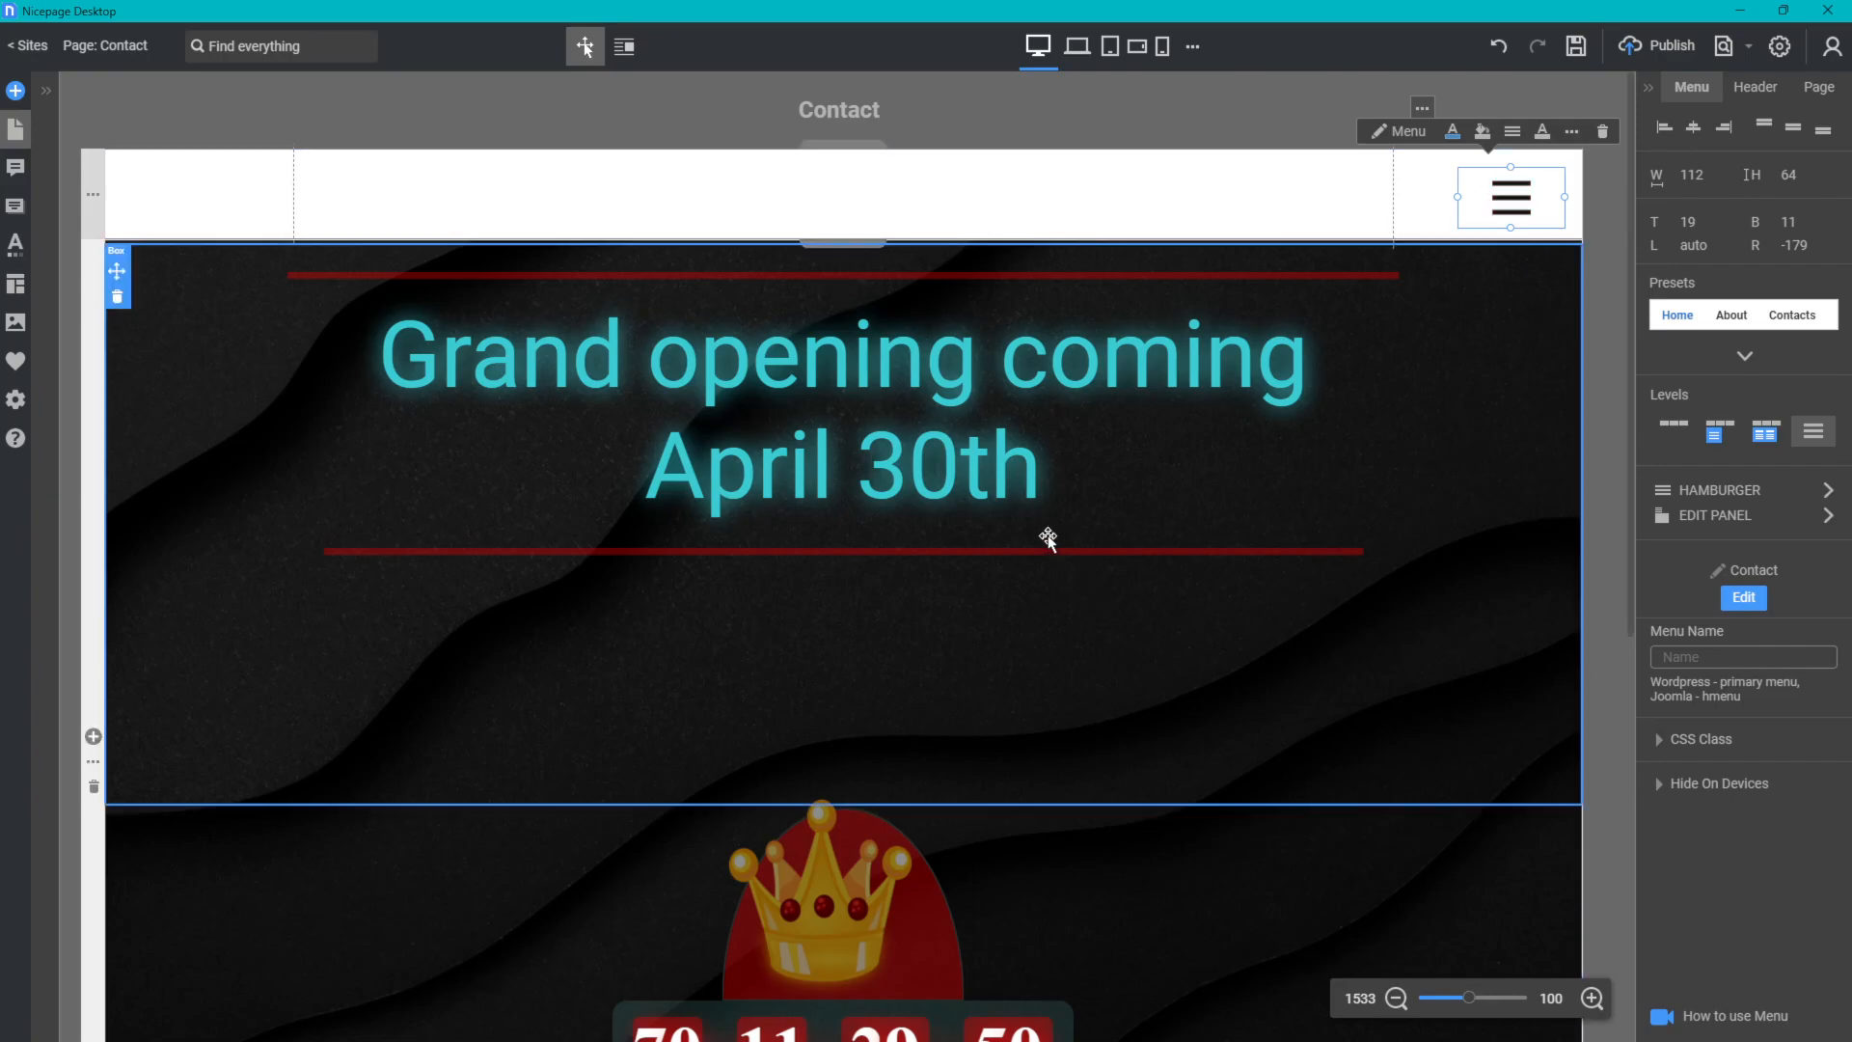
- Move the countdown out of its box to beneath the lower red line, and shift the emptied box to -10 top and 460.5 left
{"action": "scroll", "coordinate": [1033, 567], "scroll_direction": "down", "scroll_amount": 4}
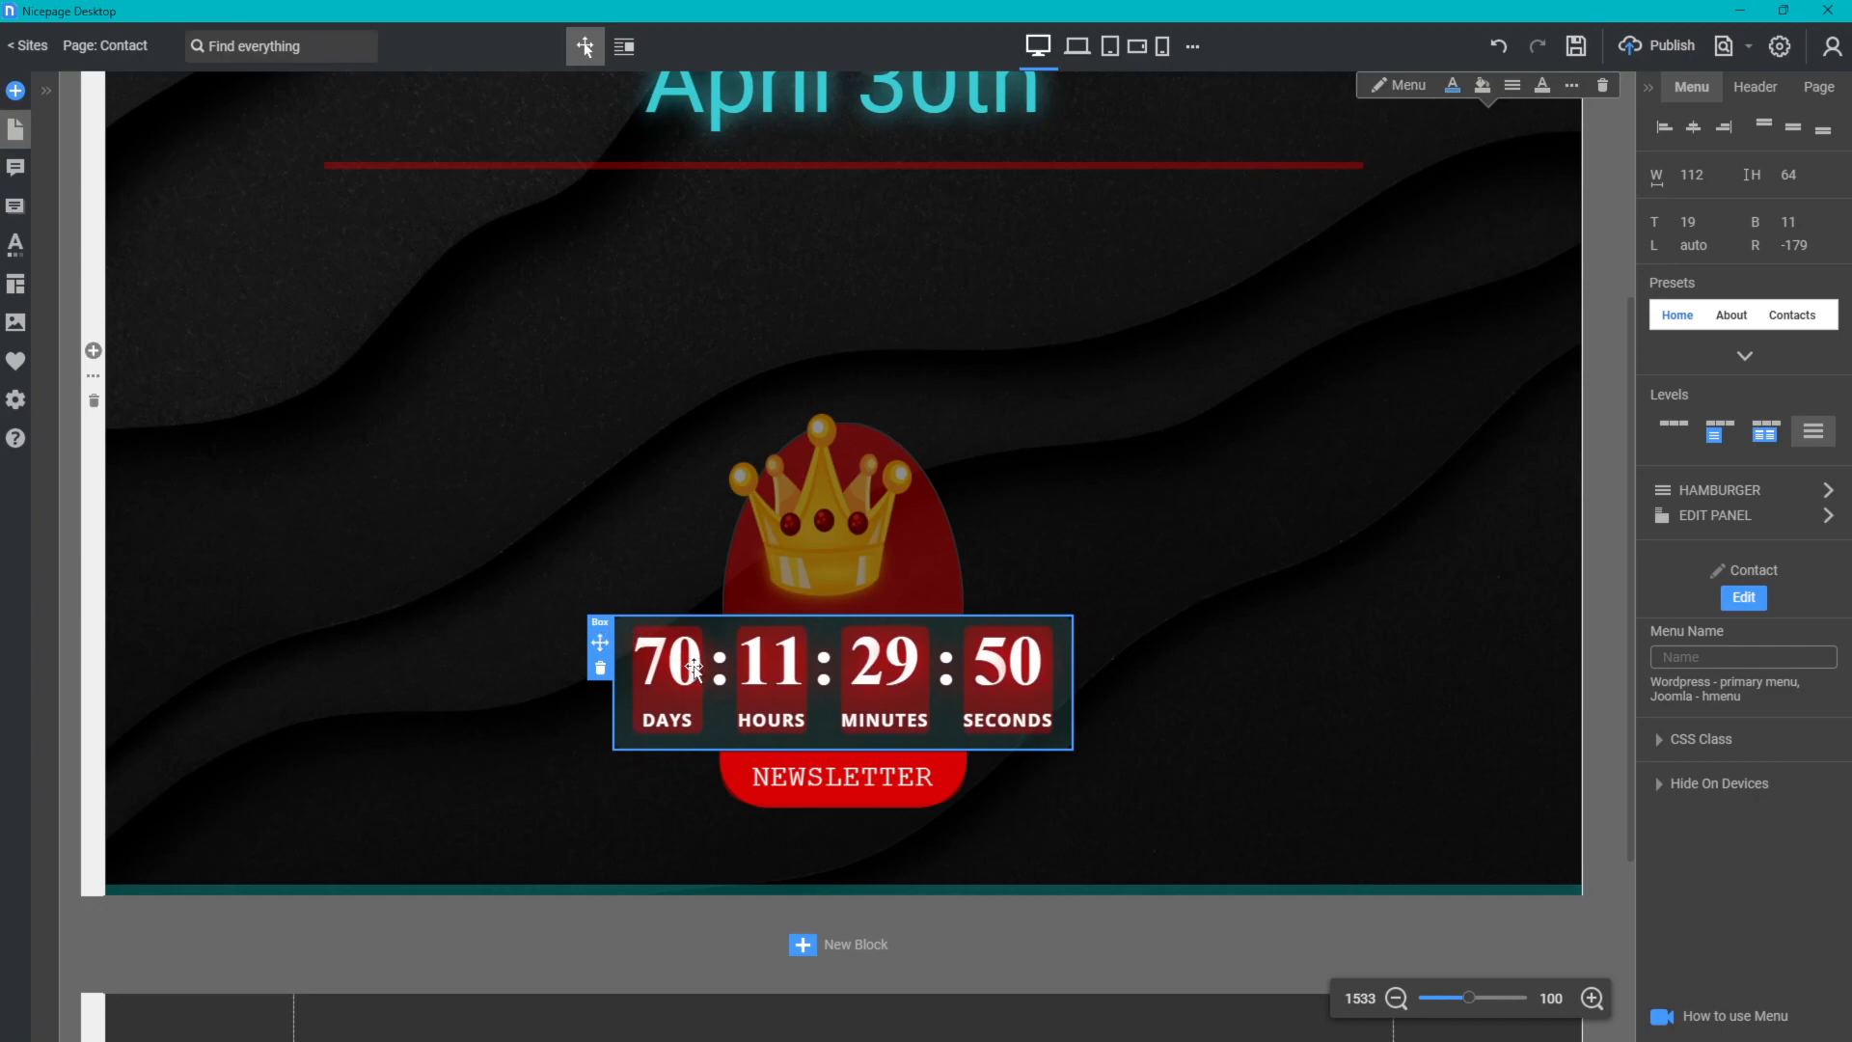
{"action": "mouse_move", "coordinate": [694, 663]}
{"action": "left_mouse_down"}
{"action": "mouse_move", "coordinate": [702, 608]}
{"action": "mouse_move", "coordinate": [707, 661]}
{"action": "left_mouse_up"}
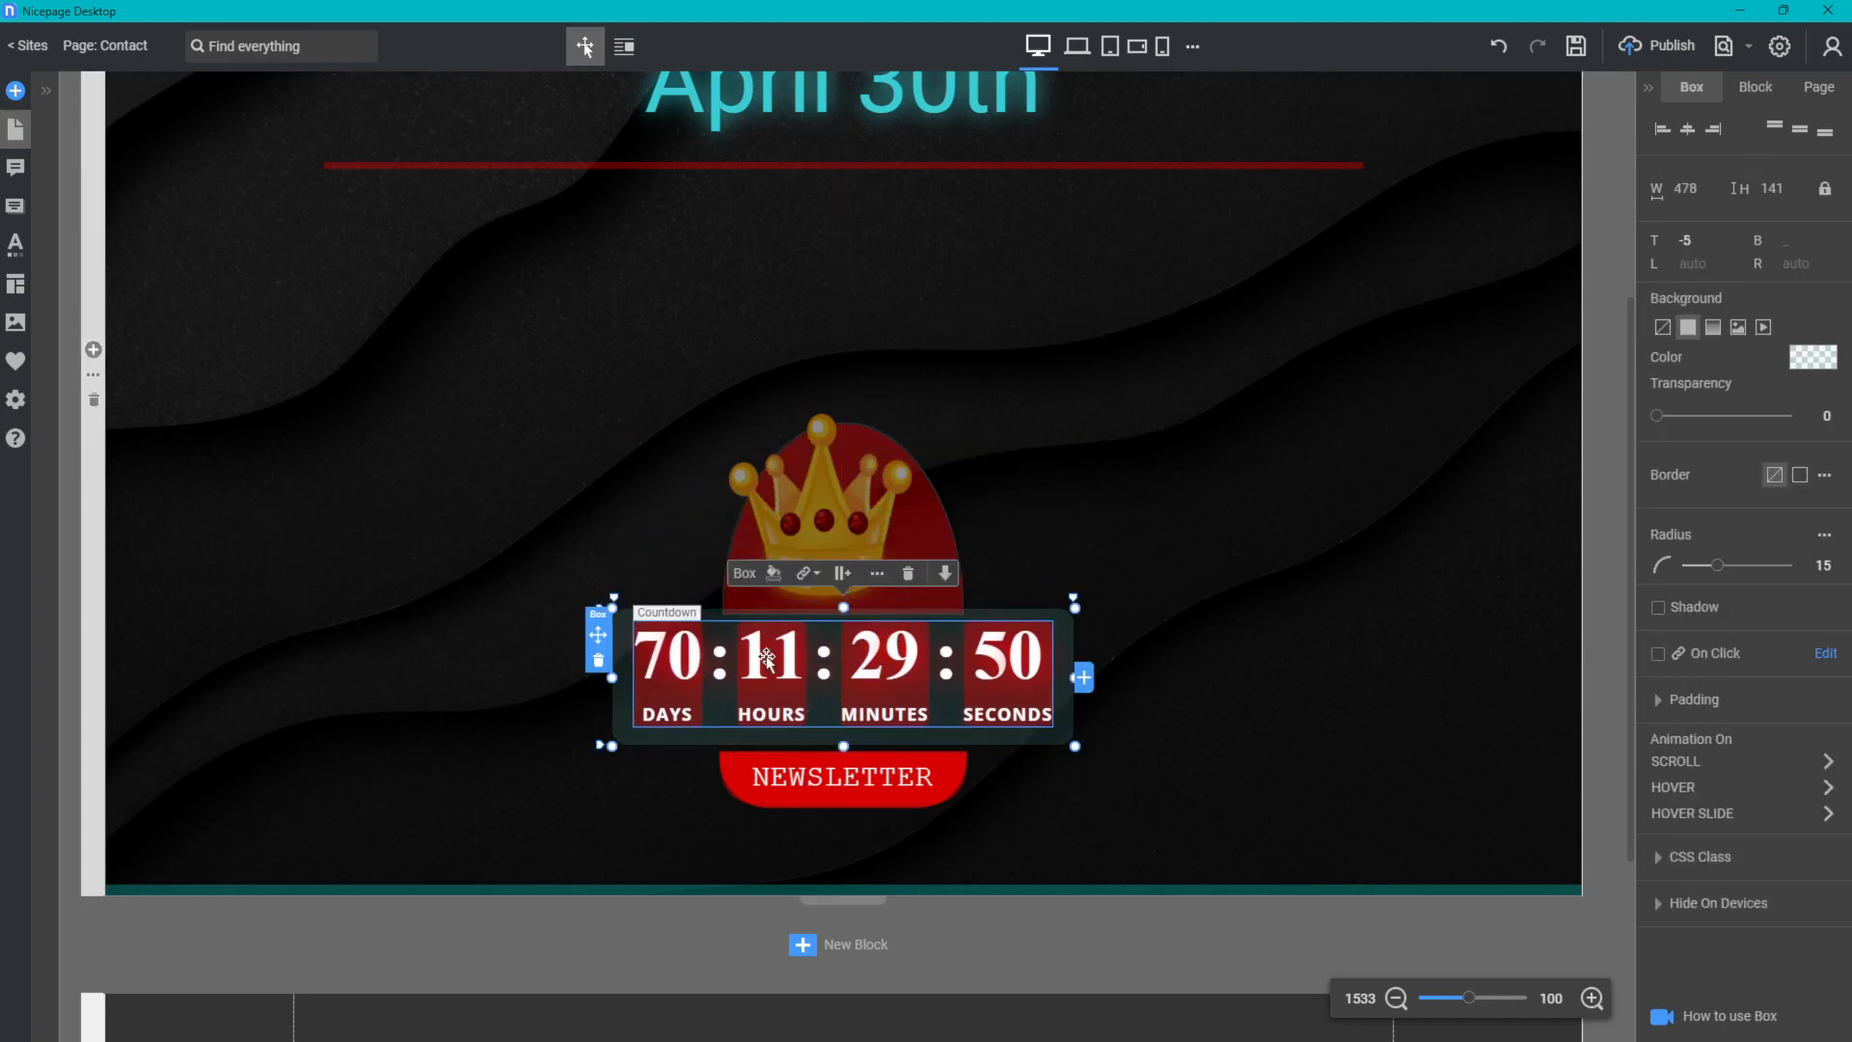
{"action": "left_click", "coordinate": [753, 660]}
{"action": "left_click_drag", "start_coordinate": [825, 672], "coordinate": [674, 328]}
{"action": "left_click_drag", "start_coordinate": [682, 682], "coordinate": [612, 671]}
{"action": "scroll", "coordinate": [762, 598], "scroll_direction": "up", "scroll_amount": 4}
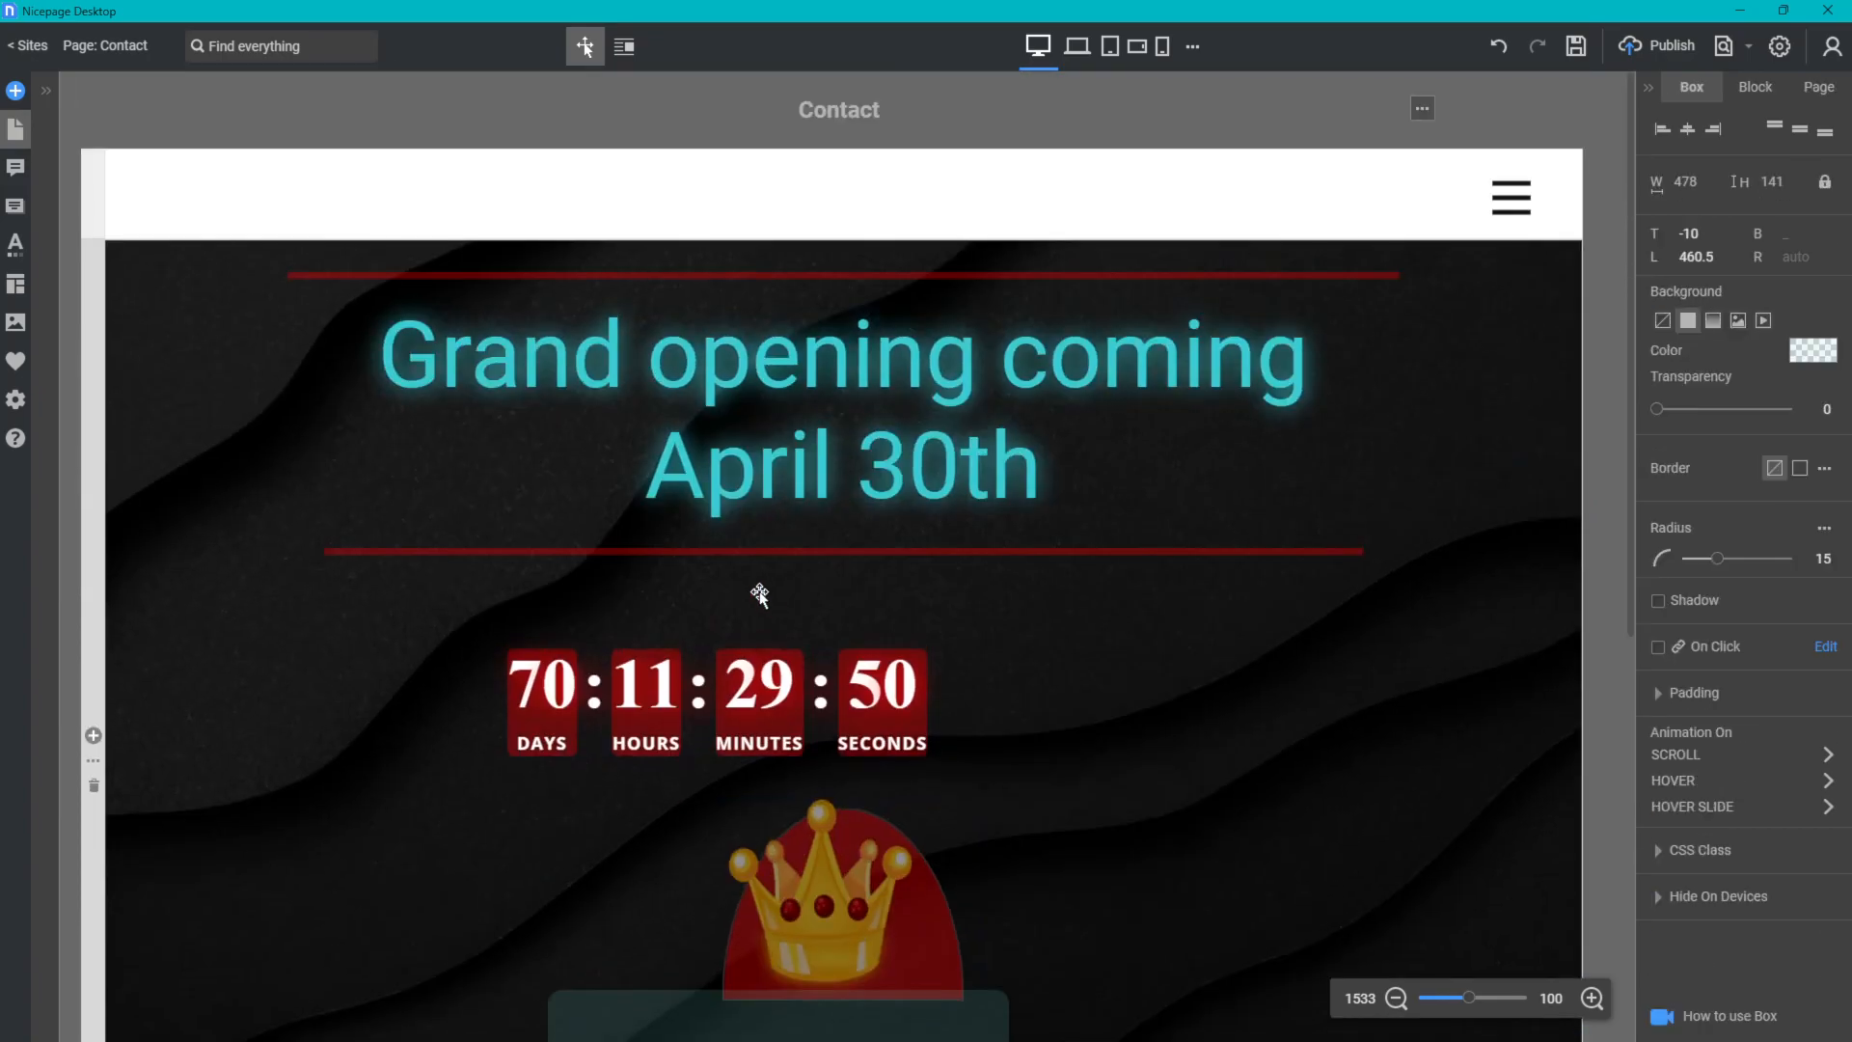
- Pull the grand opening heading out over the crown, and raise the box holding the red lines and countdown to a top offset of -55
{"action": "left_click", "coordinate": [830, 426]}
{"action": "left_click_drag", "start_coordinate": [405, 401], "coordinate": [286, 367]}
{"action": "scroll", "coordinate": [286, 366], "scroll_direction": "down", "scroll_amount": 1}
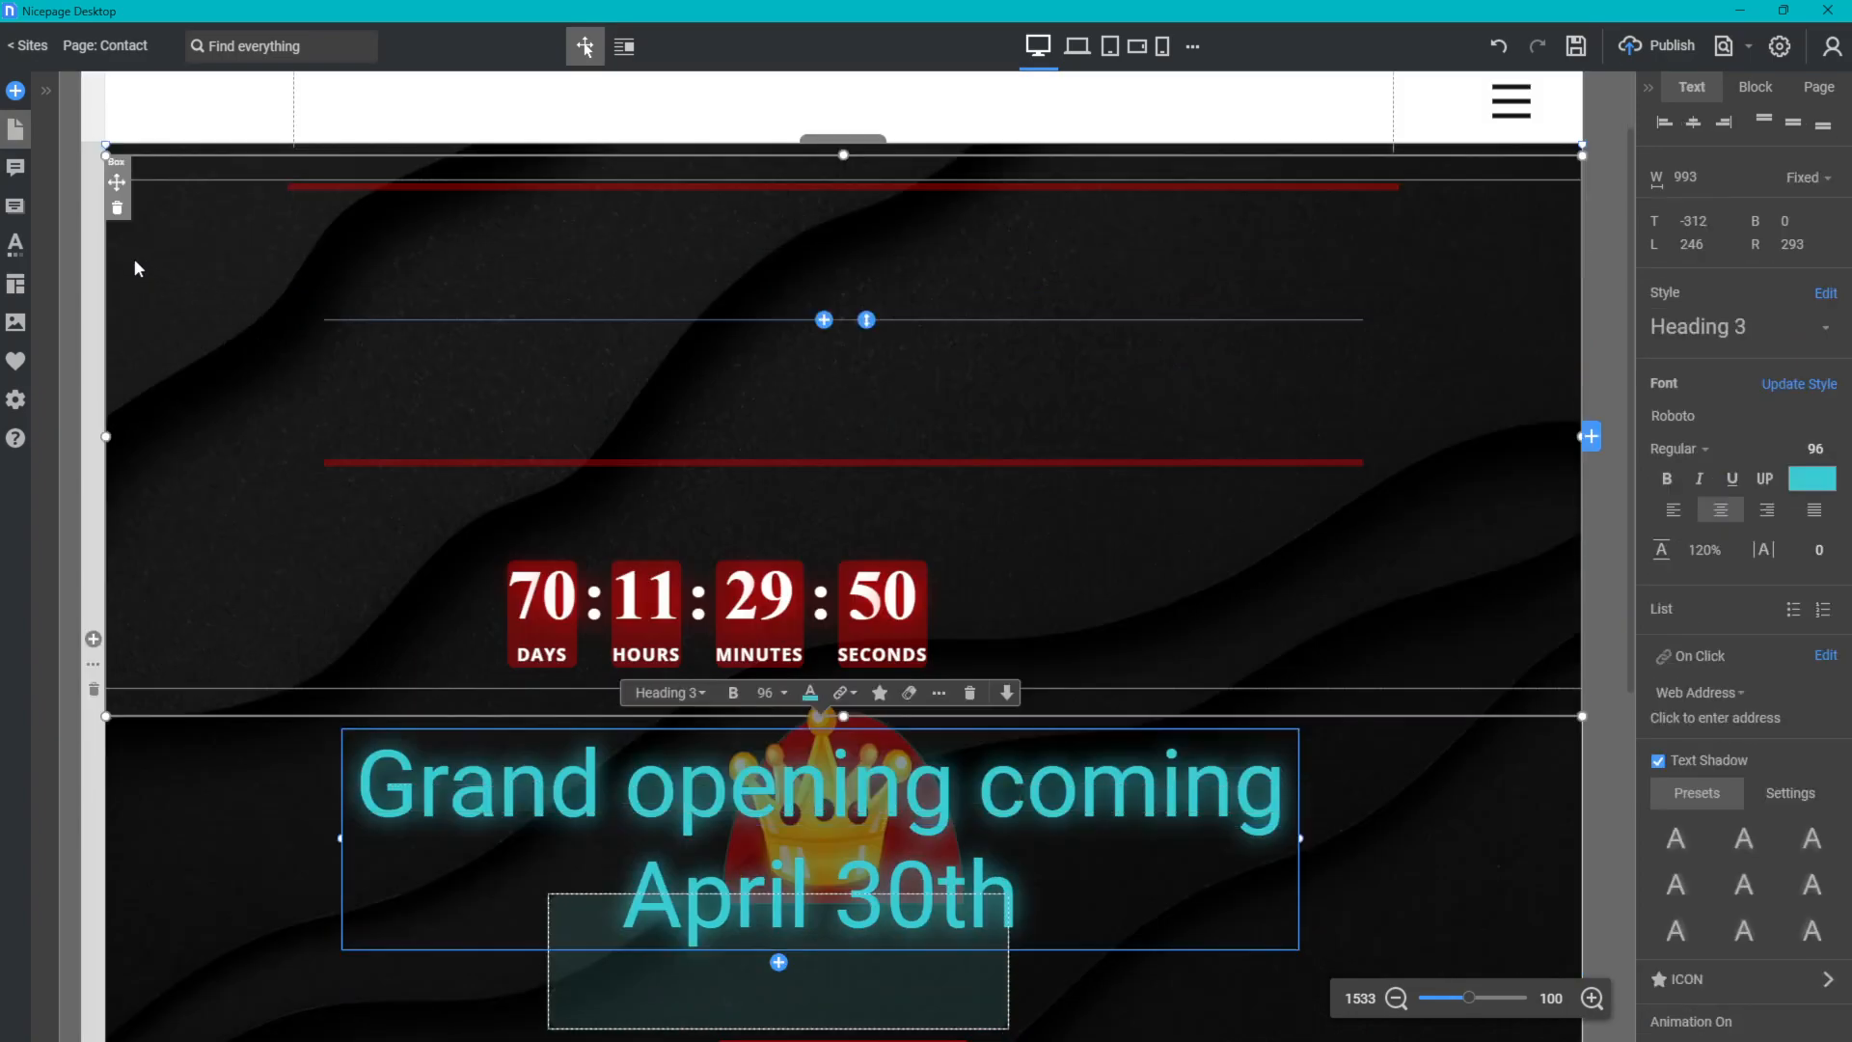
{"action": "left_click_drag", "start_coordinate": [120, 179], "coordinate": [628, 436]}
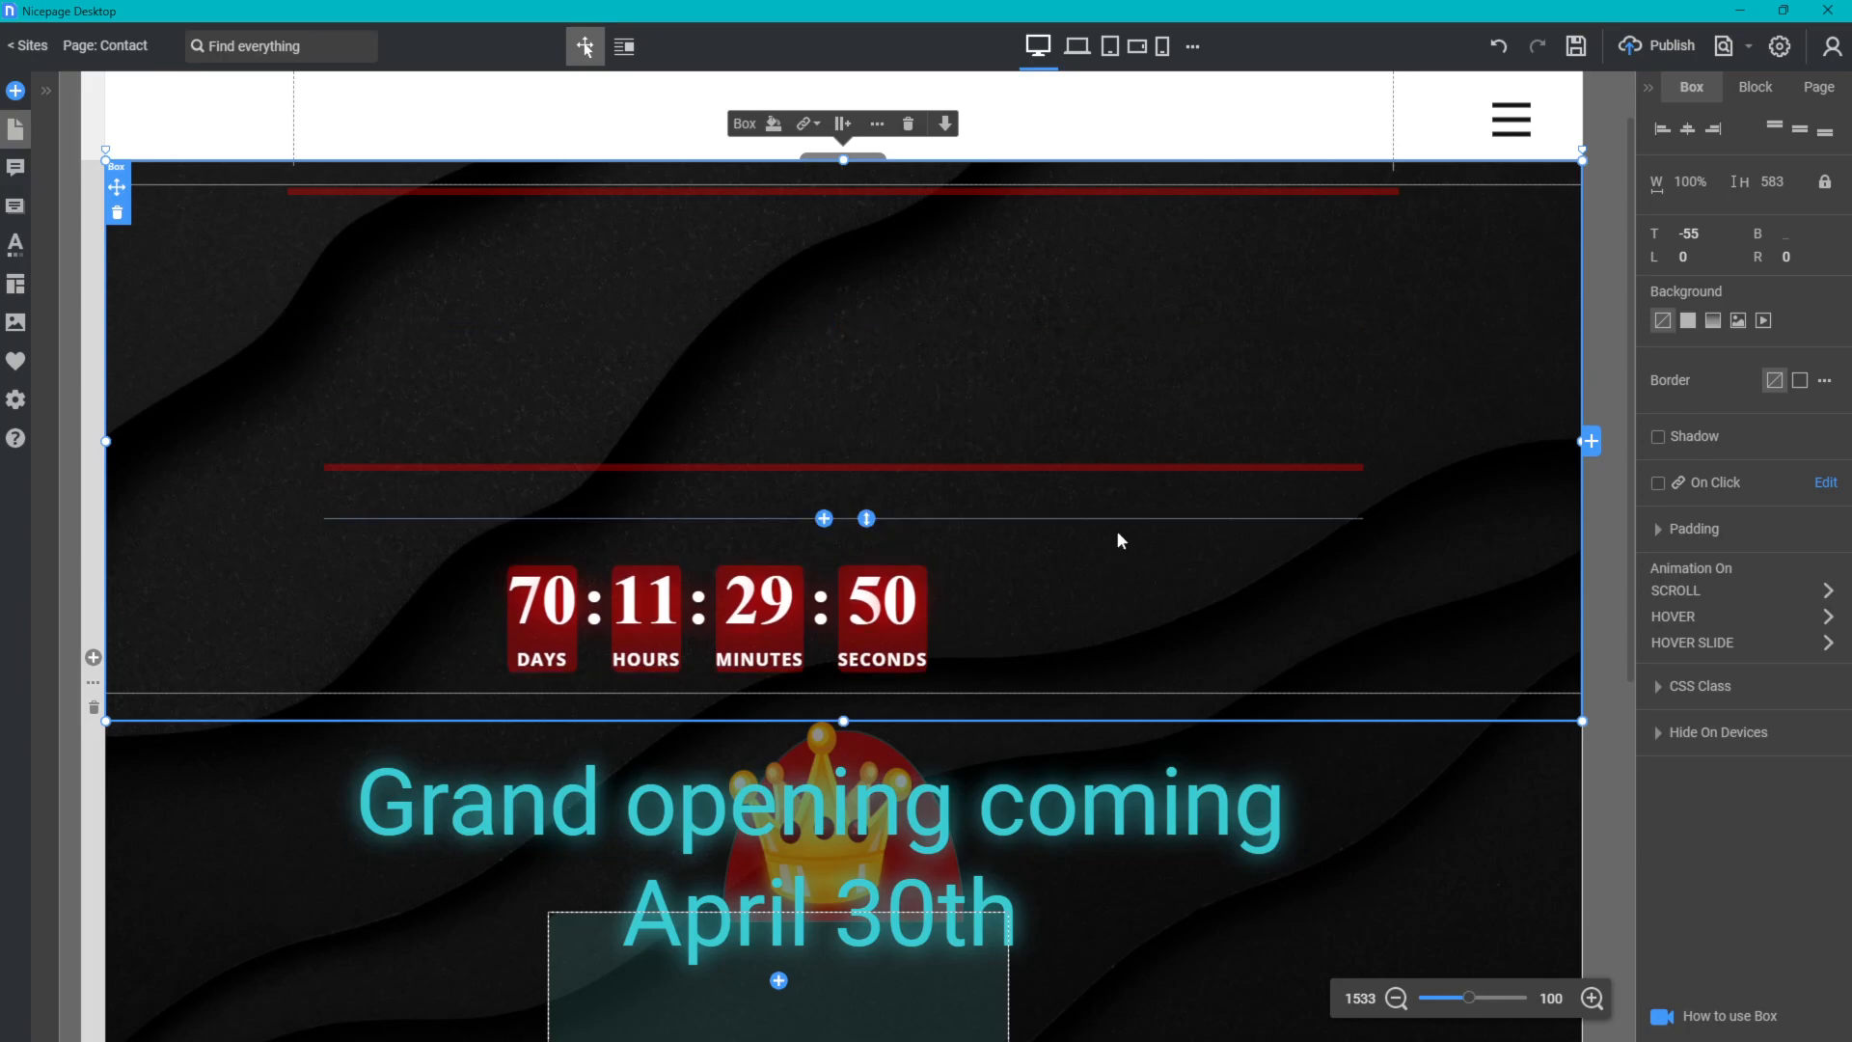
- Place the grand opening heading back between the red lines at 48 top and 255 left, and save the page
{"action": "left_click_drag", "start_coordinate": [947, 835], "coordinate": [942, 360]}
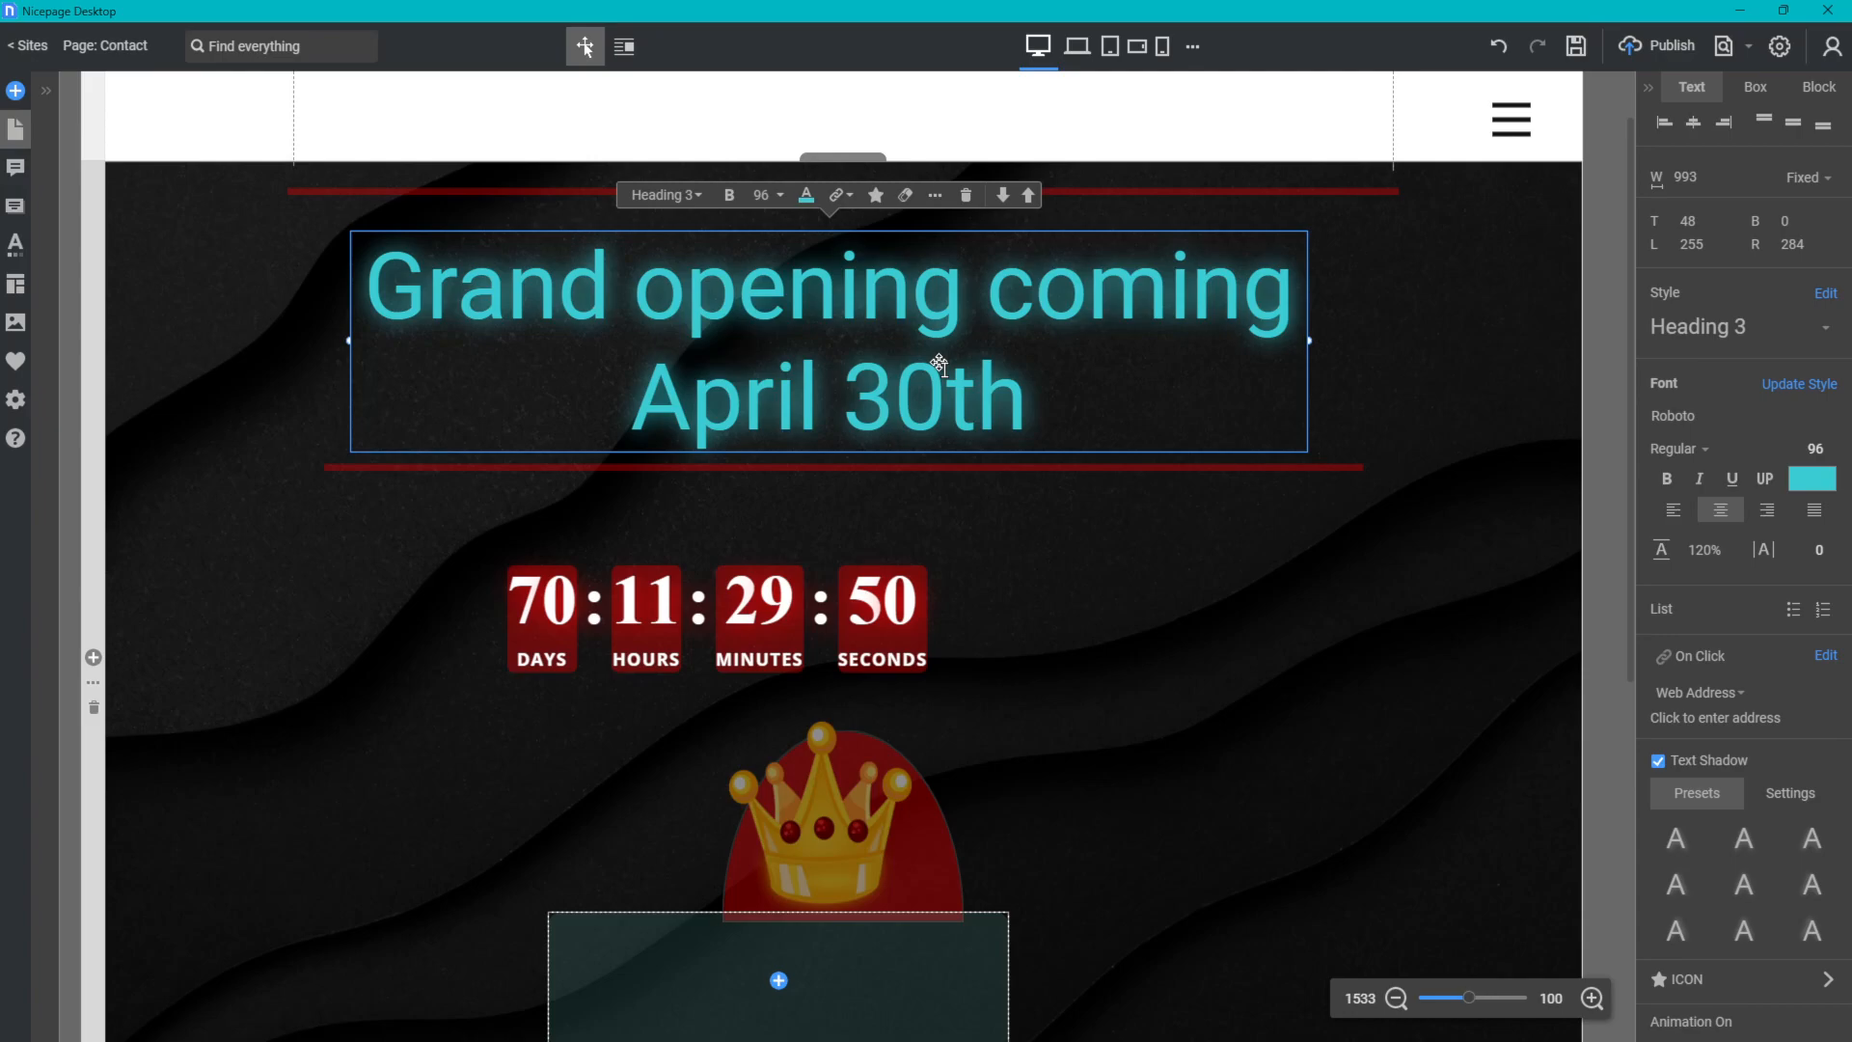
{"action": "key", "text": "ctrl+s"}
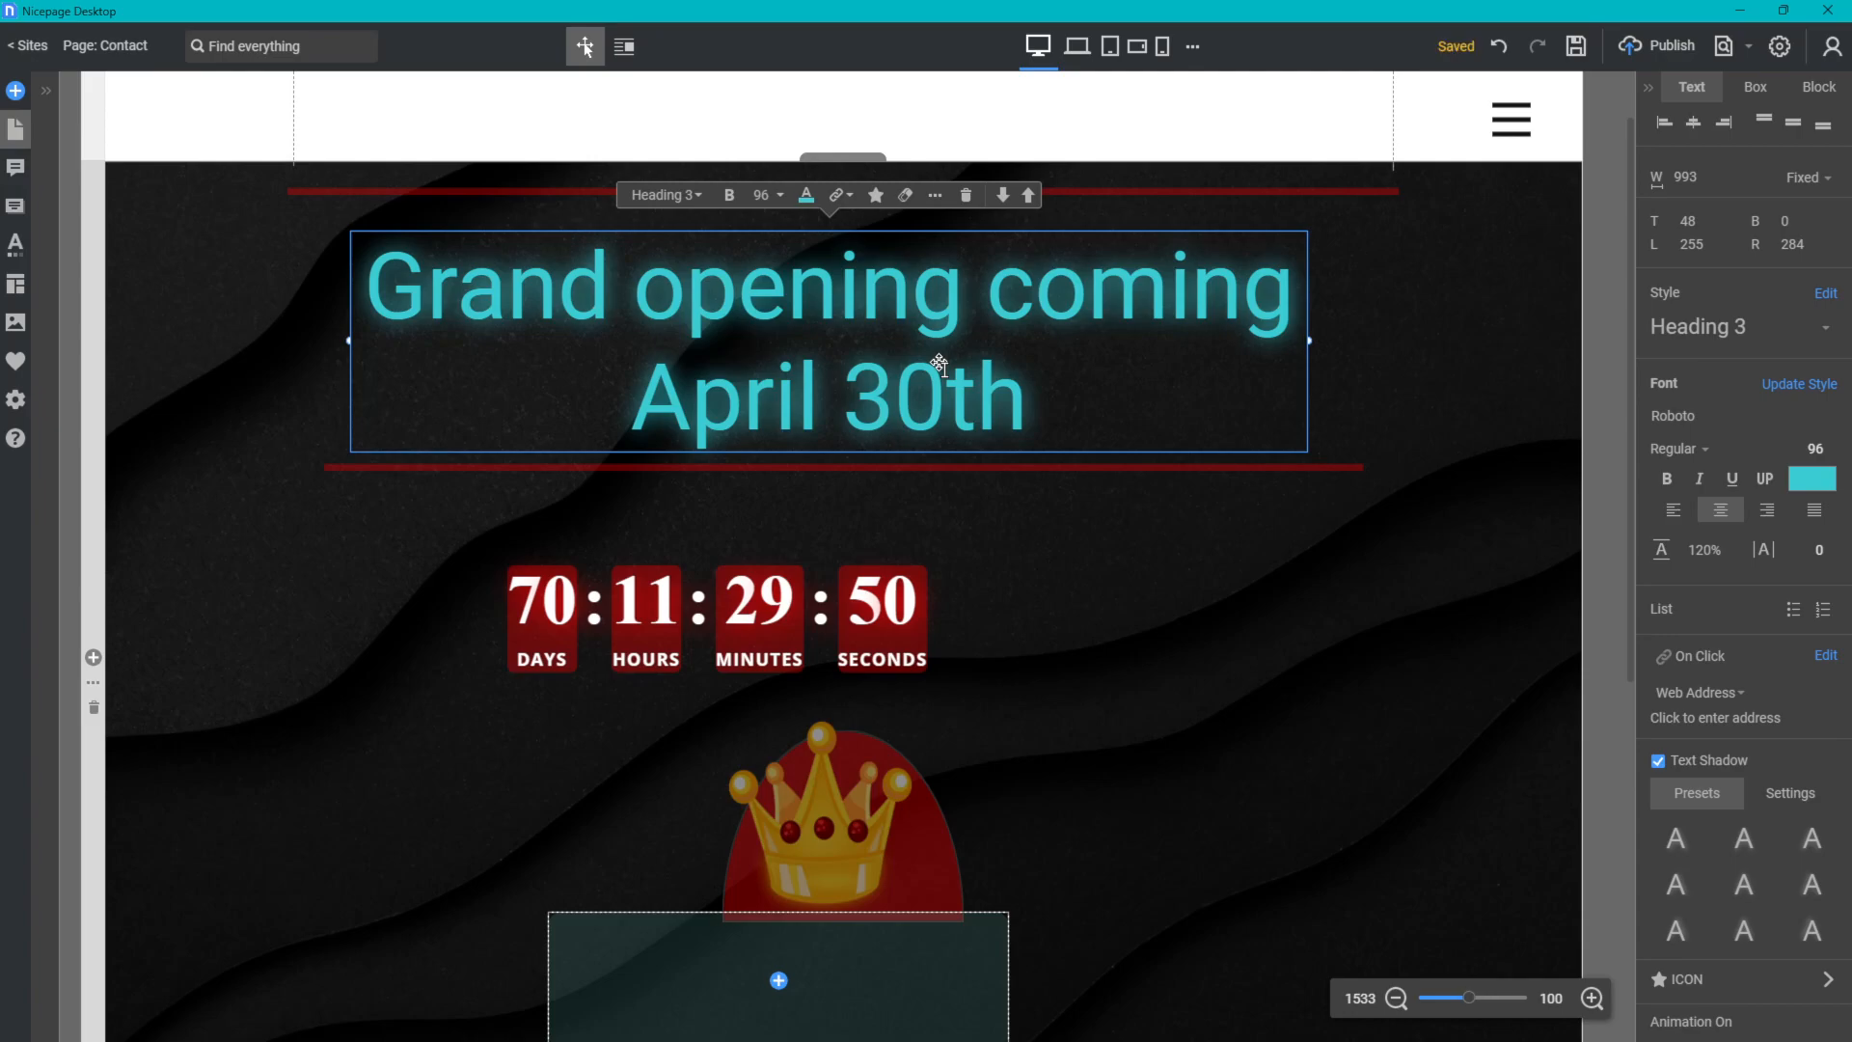